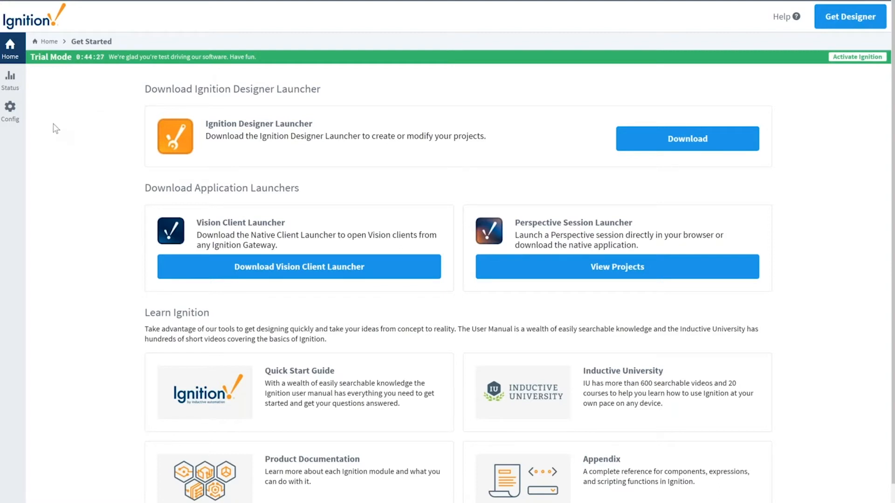
- Open the OPC UA Device Connections page in the gateway configuration
{"action": "left_click", "coordinate": [13, 118]}
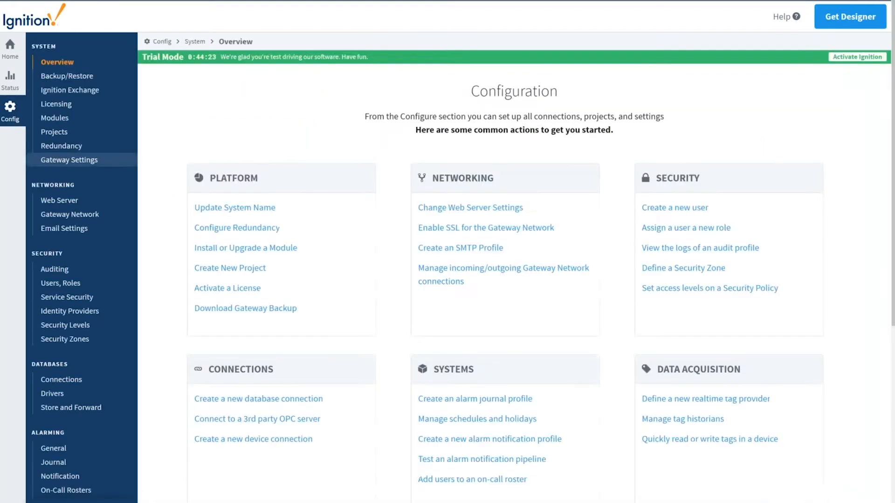
{"action": "scroll", "coordinate": [62, 207], "scroll_direction": "down", "scroll_amount": 5}
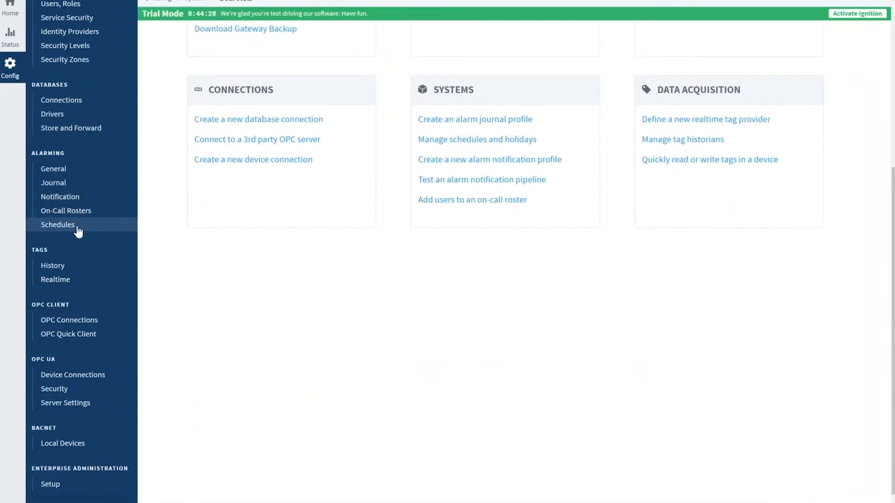
{"action": "scroll", "coordinate": [74, 232], "scroll_direction": "down", "scroll_amount": 1}
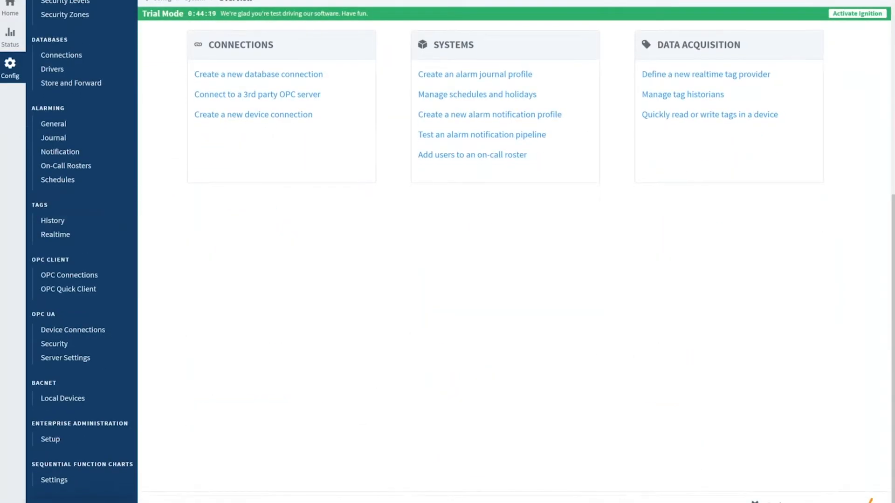
{"action": "left_click", "coordinate": [68, 331]}
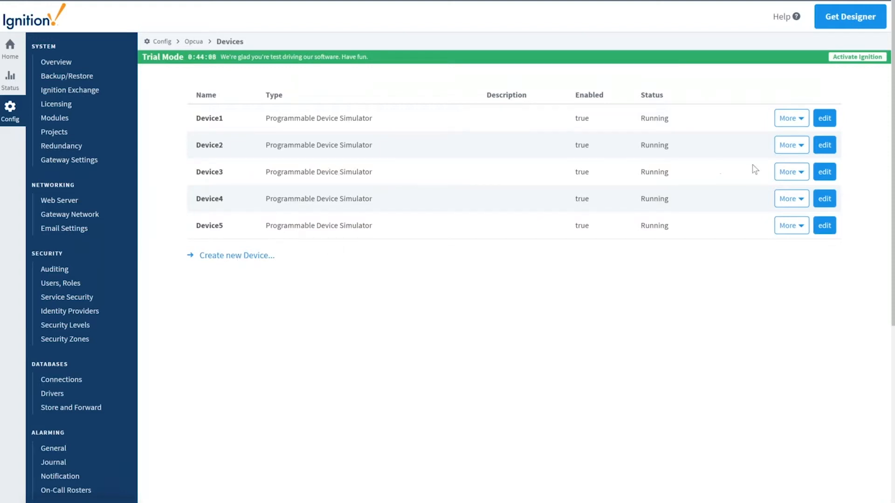
- Review the simulator programs that can be loaded for Device3, and return to the device list without loading one
{"action": "left_click", "coordinate": [802, 176]}
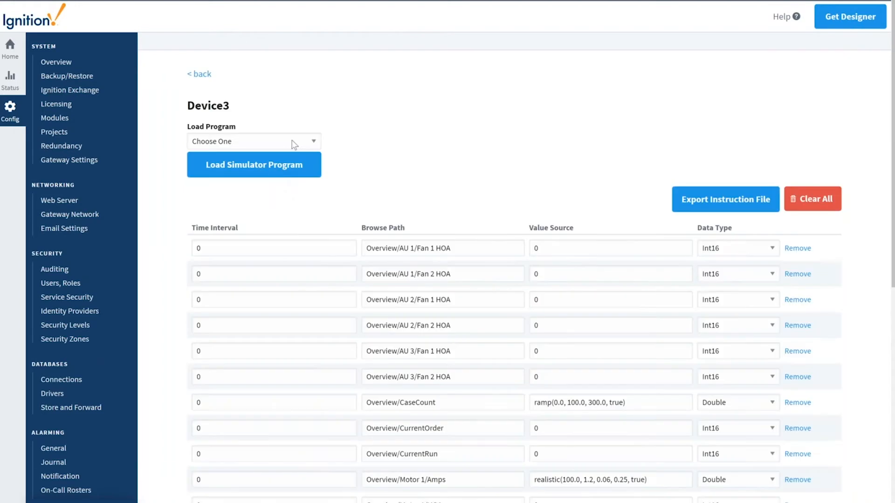
{"action": "left_click", "coordinate": [296, 154]}
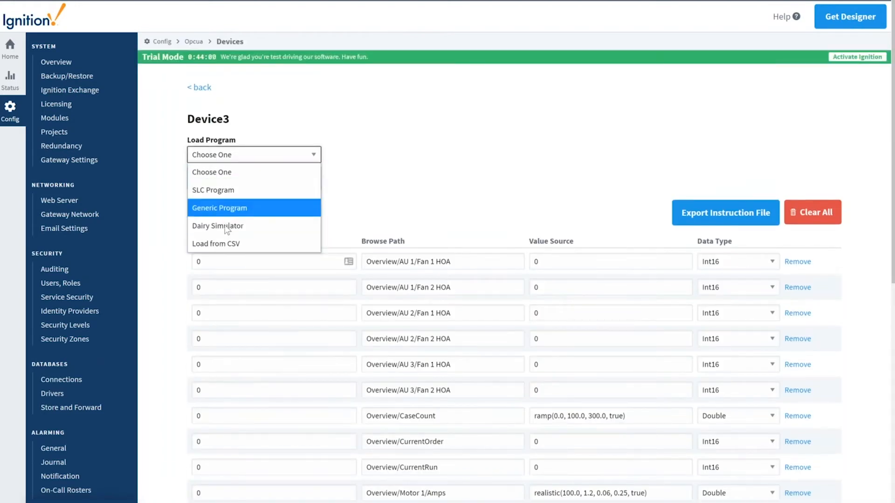
{"action": "left_click", "coordinate": [348, 191]}
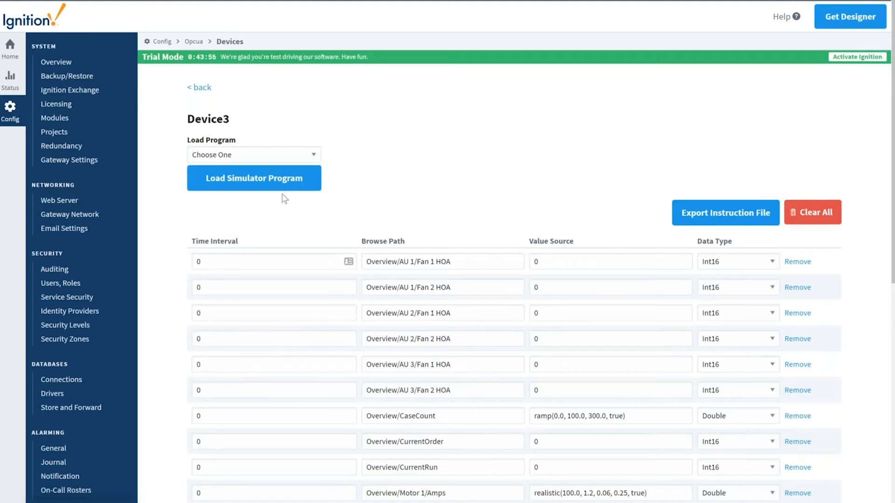
{"action": "left_click", "coordinate": [206, 91]}
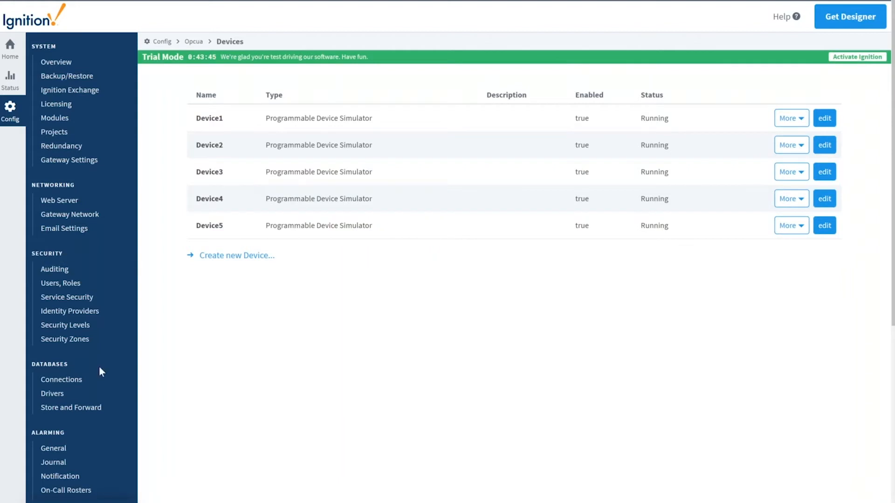
- Open the tag history provider configuration and examine the Internal Historian entry
{"action": "scroll", "coordinate": [99, 366], "scroll_direction": "down", "scroll_amount": 3}
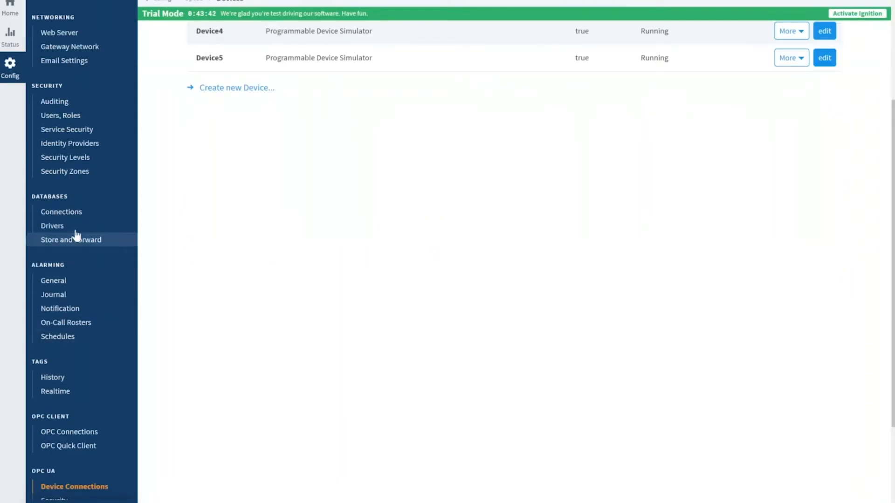
{"action": "scroll", "coordinate": [70, 299], "scroll_direction": "down", "scroll_amount": 2}
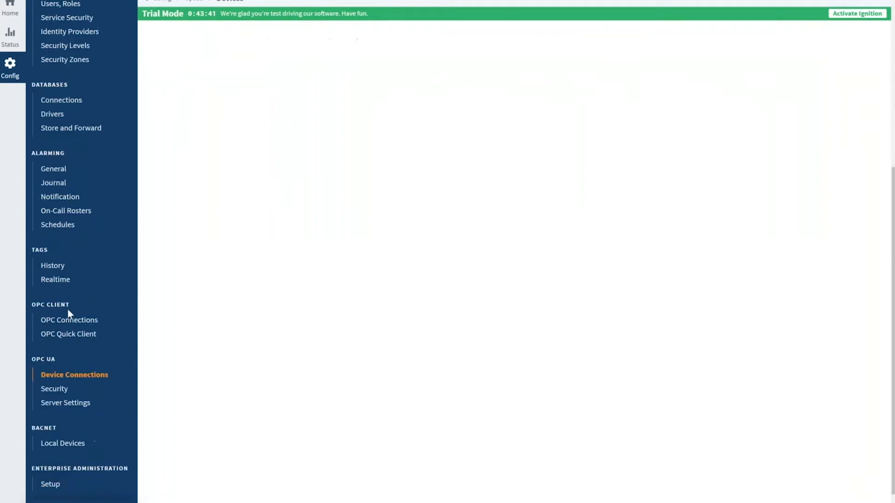
{"action": "left_click", "coordinate": [52, 268]}
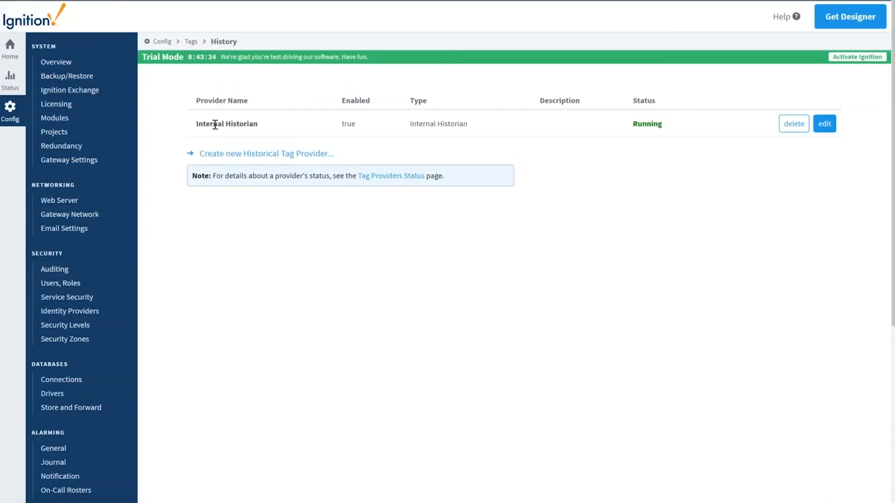
{"action": "left_click_drag", "start_coordinate": [266, 128], "coordinate": [185, 132]}
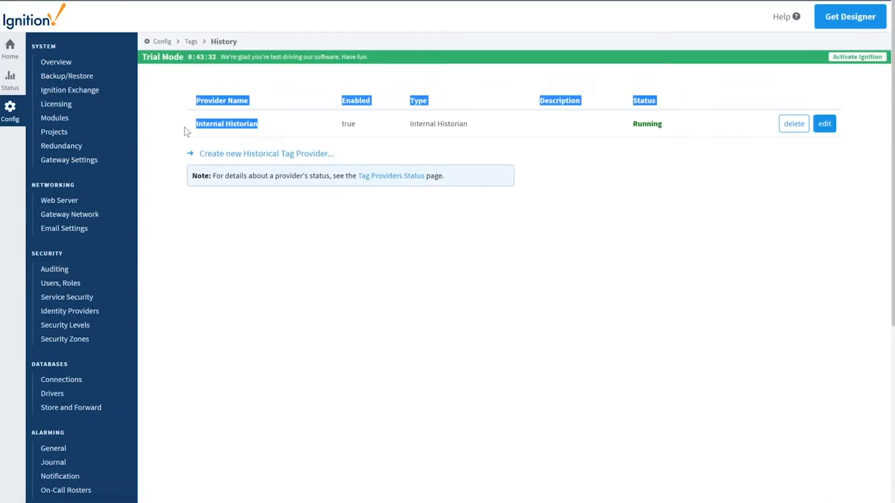
{"action": "left_click", "coordinate": [234, 144]}
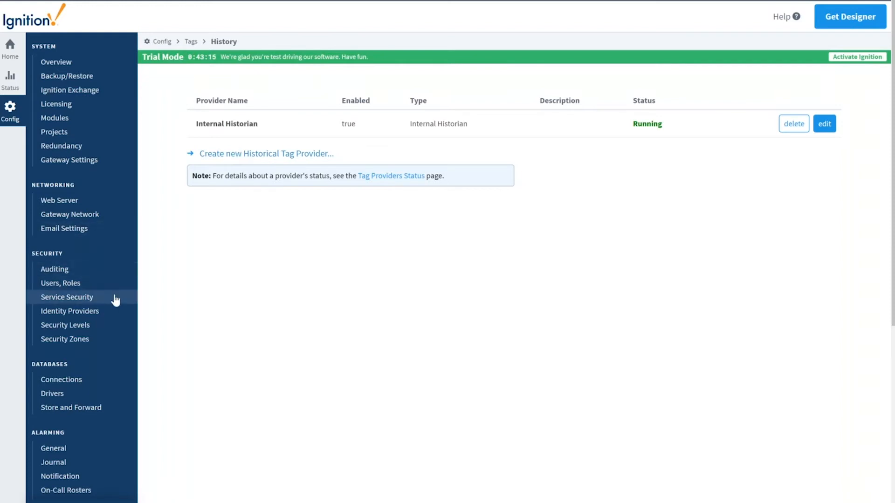
{"action": "scroll", "coordinate": [116, 301], "scroll_direction": "down", "scroll_amount": 7}
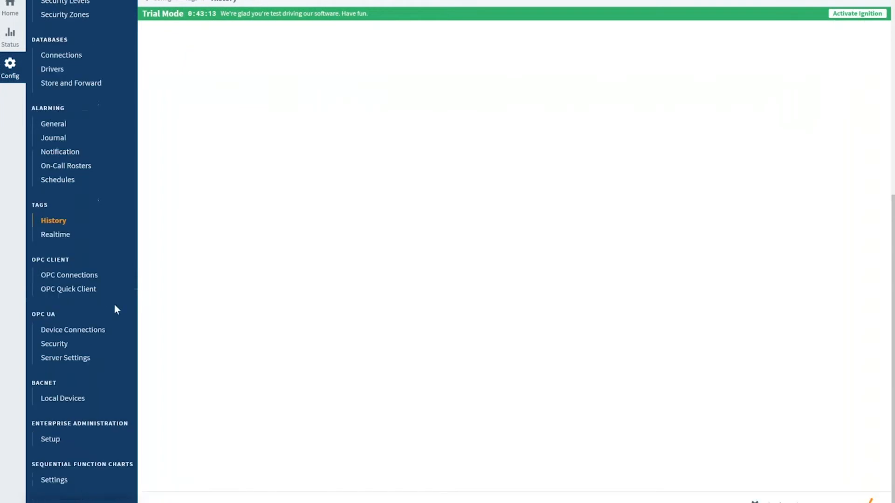
{"action": "scroll", "coordinate": [97, 285], "scroll_direction": "up", "scroll_amount": 5}
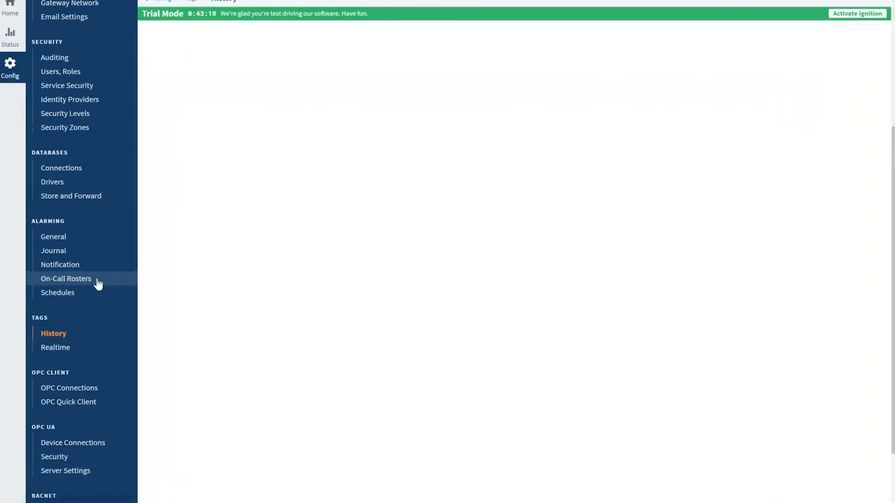
{"action": "scroll", "coordinate": [97, 282], "scroll_direction": "up", "scroll_amount": 1}
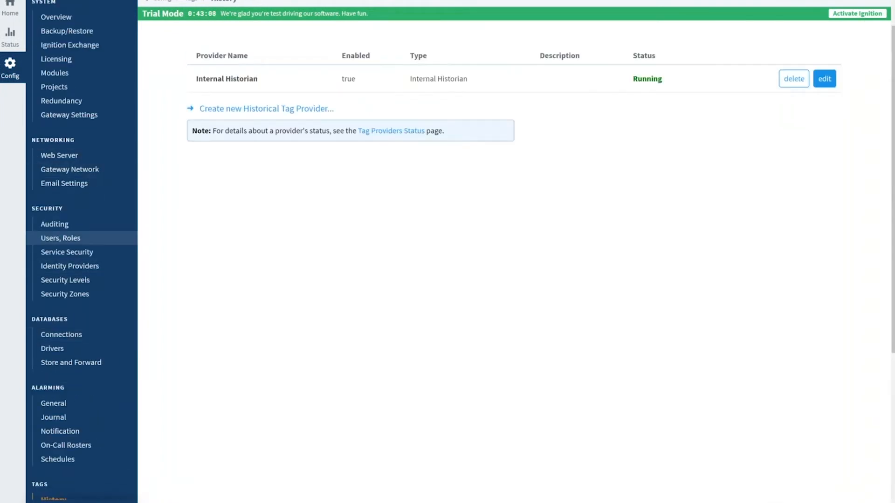
{"action": "scroll", "coordinate": [94, 275], "scroll_direction": "down", "scroll_amount": 1}
{"action": "scroll", "coordinate": [103, 189], "scroll_direction": "up", "scroll_amount": 1}
{"action": "scroll", "coordinate": [93, 354], "scroll_direction": "down", "scroll_amount": 2}
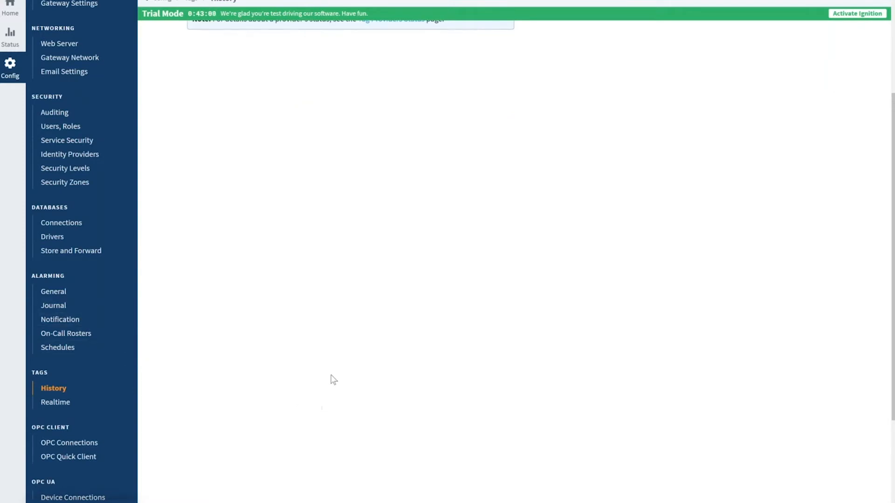
{"action": "scroll", "coordinate": [309, 169], "scroll_direction": "up", "scroll_amount": 3}
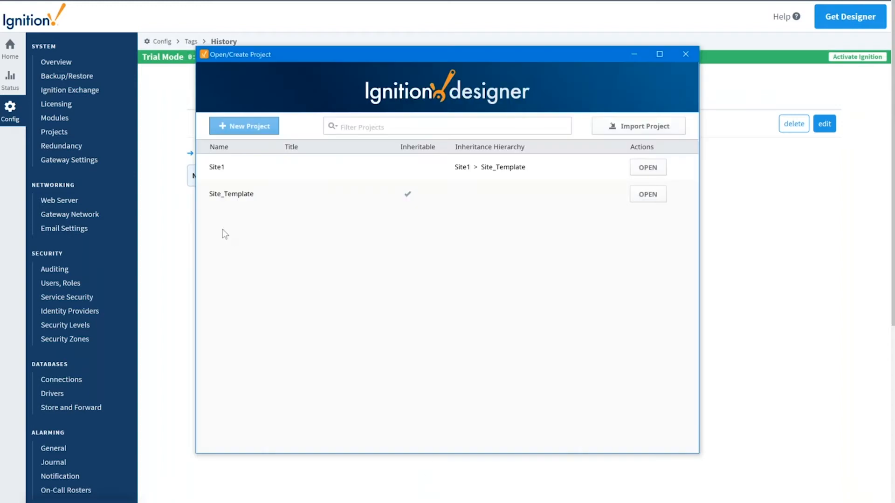
- Switch to the Ignition Designer project launcher and open the inheritable Site_Template project
{"action": "left_click", "coordinate": [230, 194]}
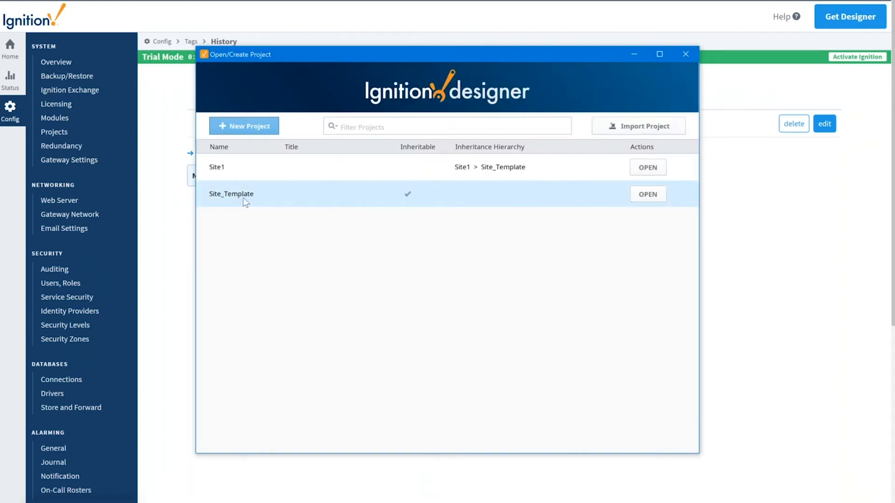
{"action": "left_click", "coordinate": [217, 176]}
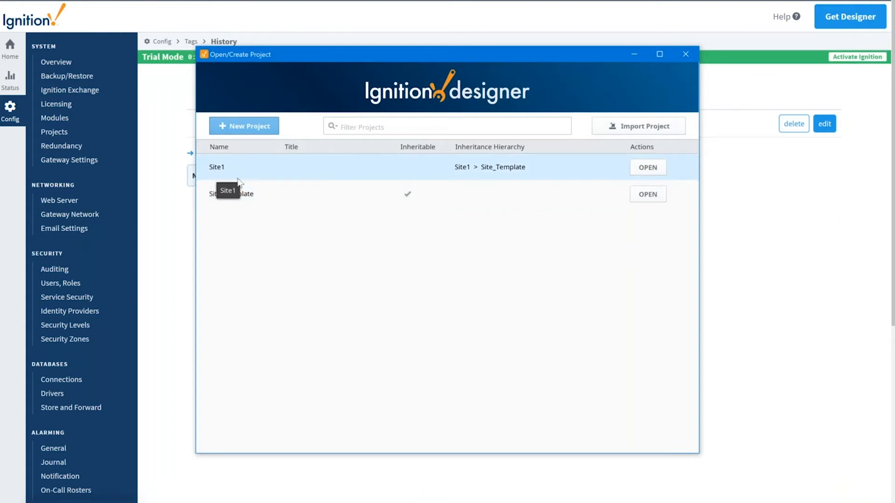
{"action": "left_click", "coordinate": [220, 199]}
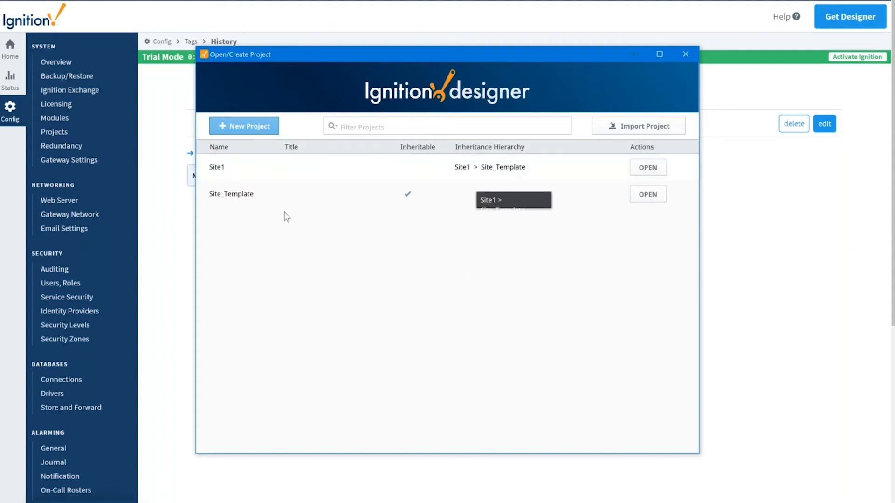
{"action": "left_click", "coordinate": [645, 195]}
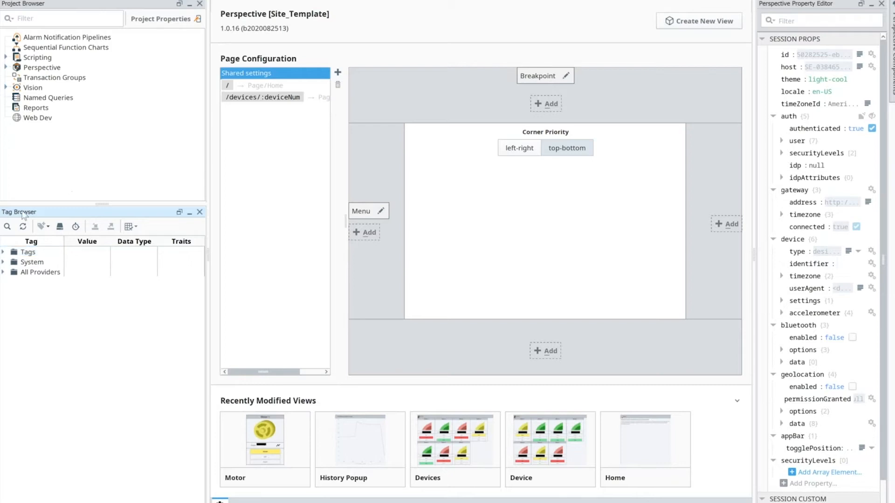
- Expand the tag provider's Data Types down to the member tags of the Motor type
{"action": "left_click", "coordinate": [3, 253]}
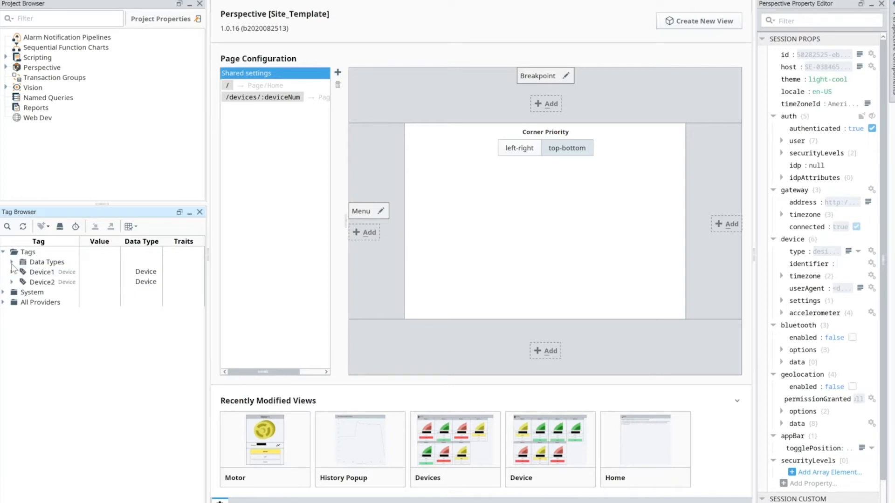
{"action": "left_click", "coordinate": [12, 263]}
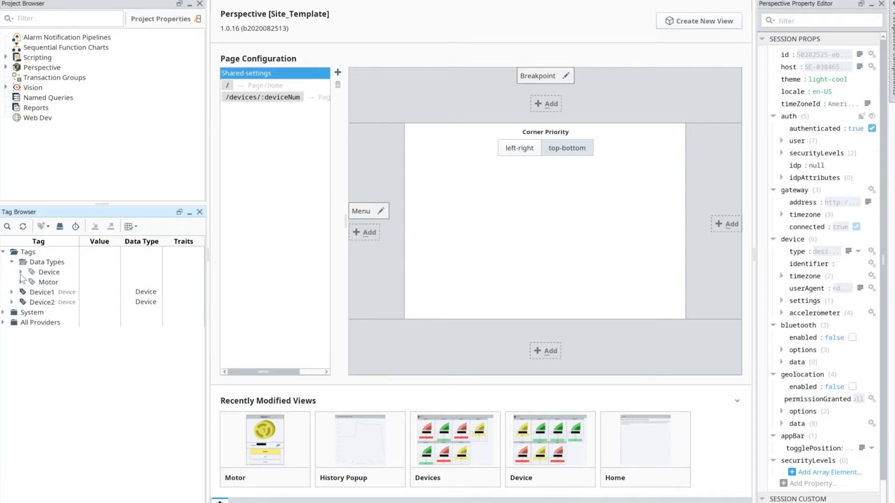
{"action": "left_click", "coordinate": [21, 282]}
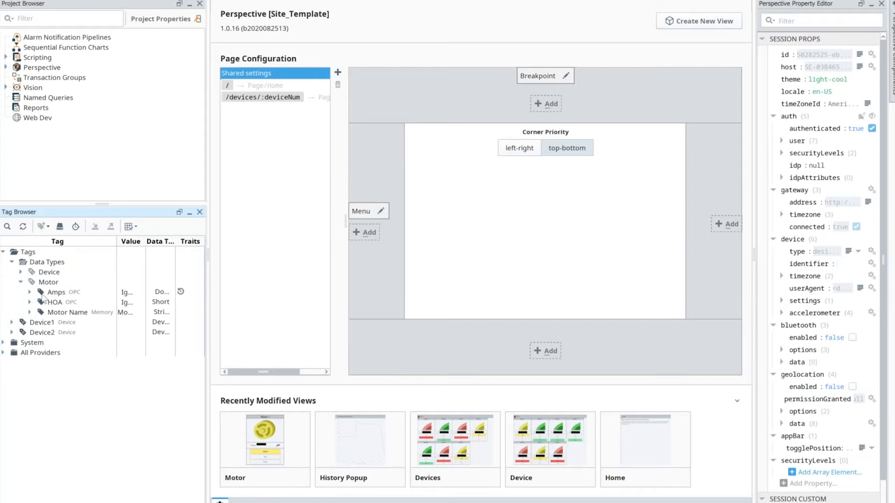
- Browse the Ignition OPC UA Server's devices down to the Overview folder of Device1
{"action": "left_click", "coordinate": [59, 227]}
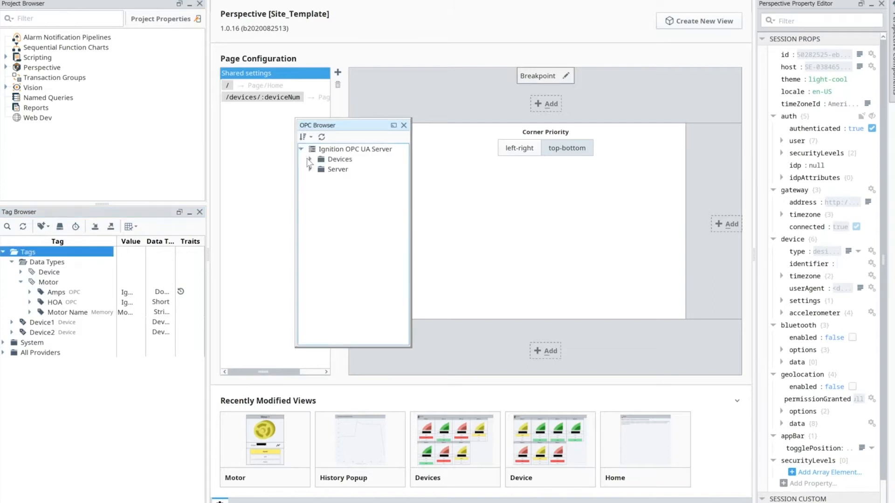
{"action": "left_click", "coordinate": [309, 160]}
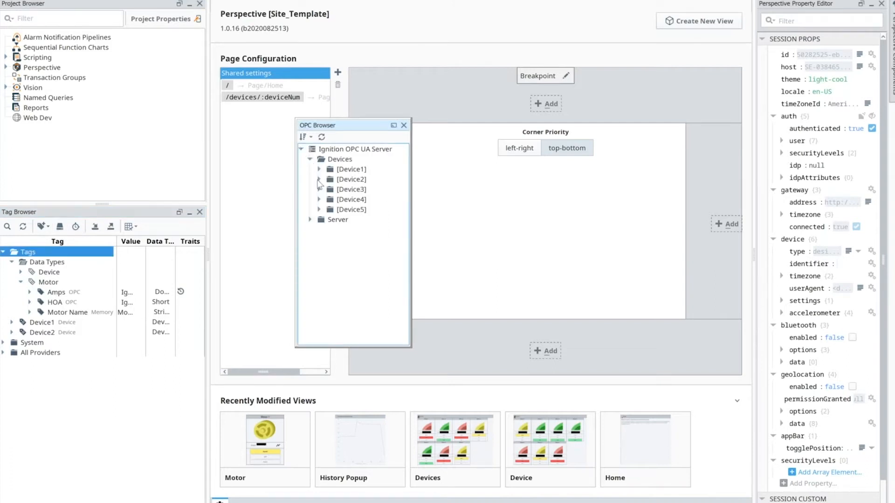
{"action": "left_click", "coordinate": [320, 169]}
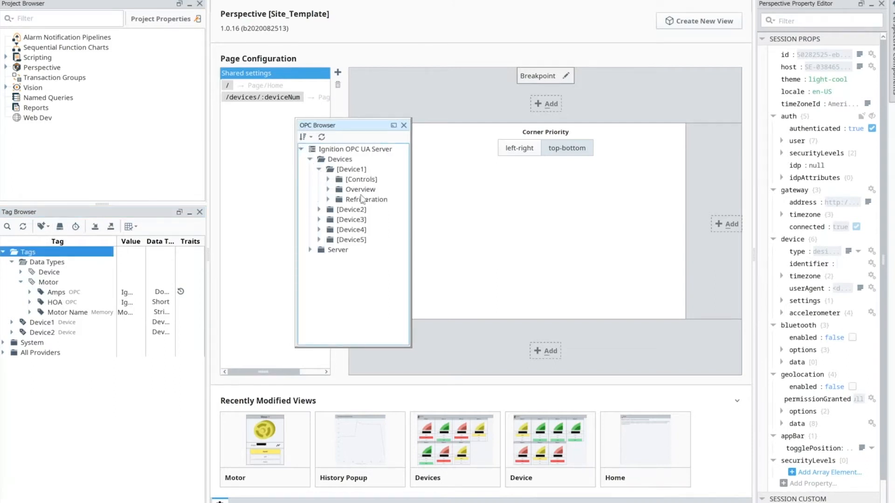
{"action": "left_click", "coordinate": [328, 189]}
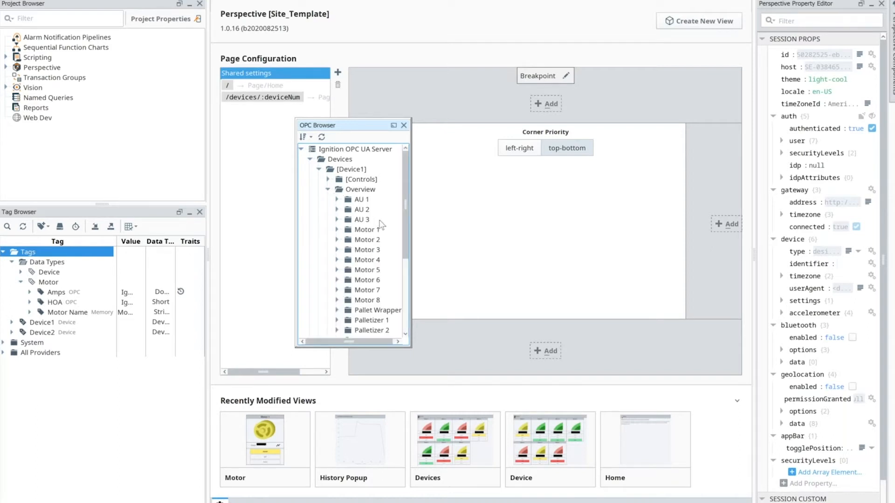
- Inspect the OPC tags inside Motor 1, Motor 2 and Motor 3 of Device1, and close the OPC browser
{"action": "scroll", "coordinate": [380, 225], "scroll_direction": "down", "scroll_amount": 2}
{"action": "left_click", "coordinate": [365, 173]}
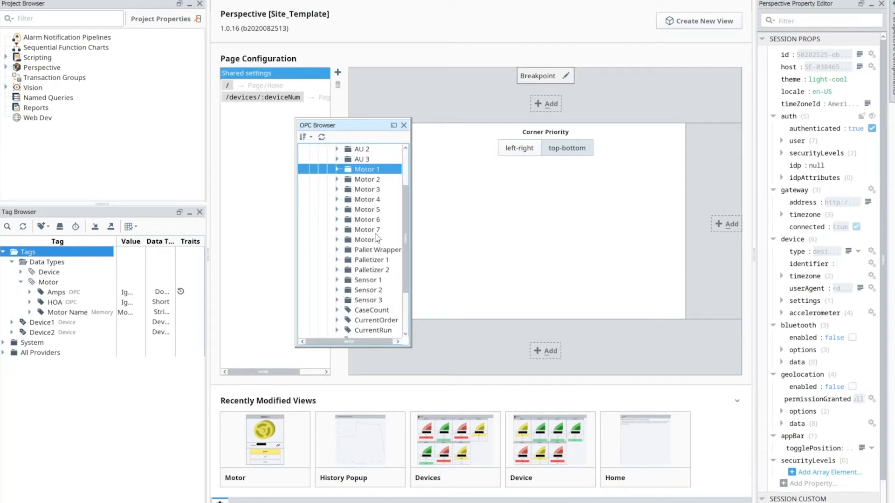
{"action": "left_click", "coordinate": [372, 239]}
{"action": "left_click_drag", "start_coordinate": [366, 174], "coordinate": [334, 171]}
{"action": "left_click", "coordinate": [337, 169]}
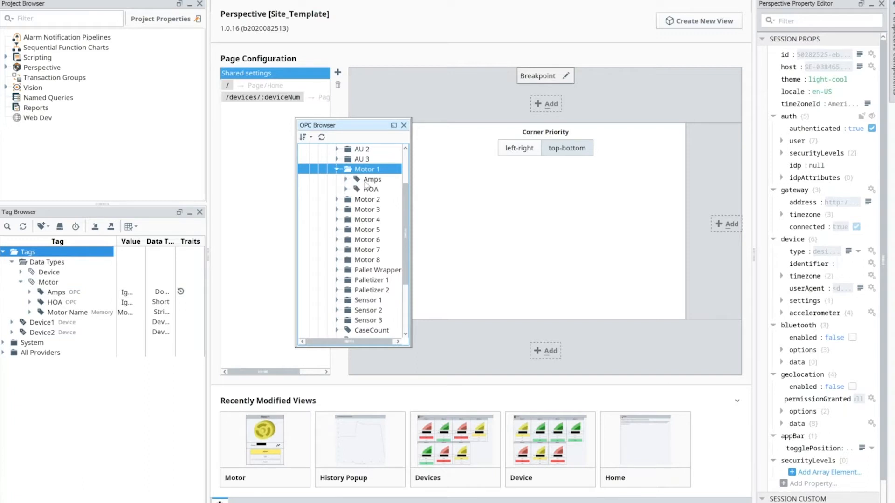
{"action": "left_click", "coordinate": [337, 199]}
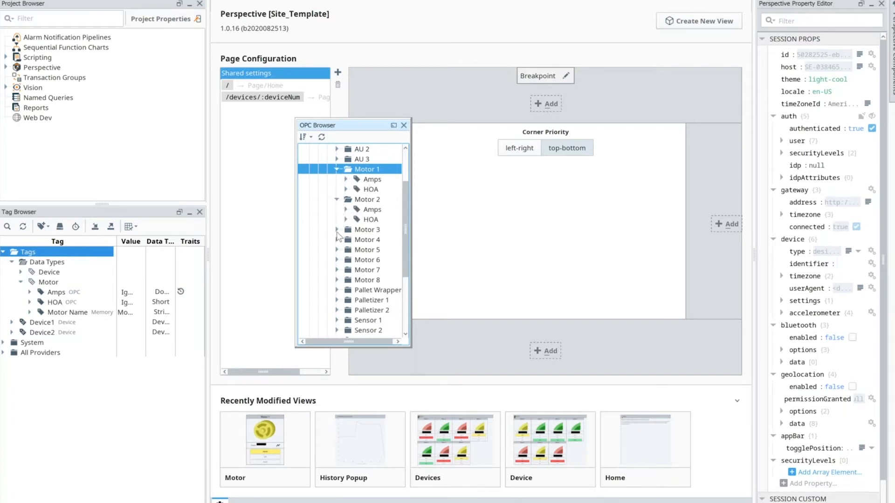
{"action": "left_click", "coordinate": [336, 230]}
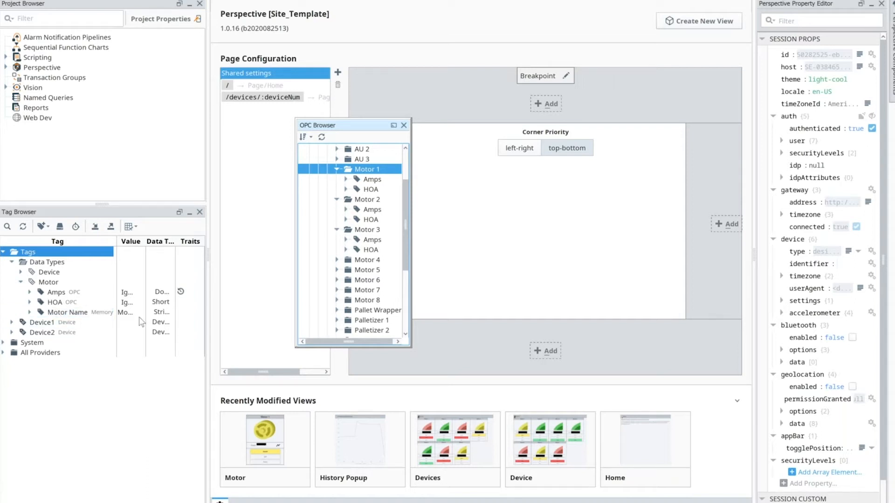
{"action": "left_click", "coordinate": [403, 125]}
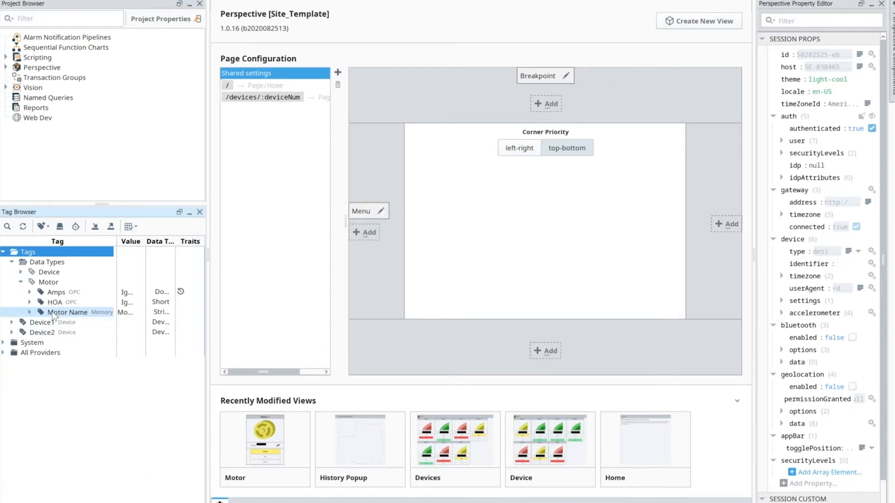
- Open the Motor data type definition in the Tag Editor
{"action": "left_click", "coordinate": [50, 285]}
{"action": "double_click", "coordinate": [50, 283]}
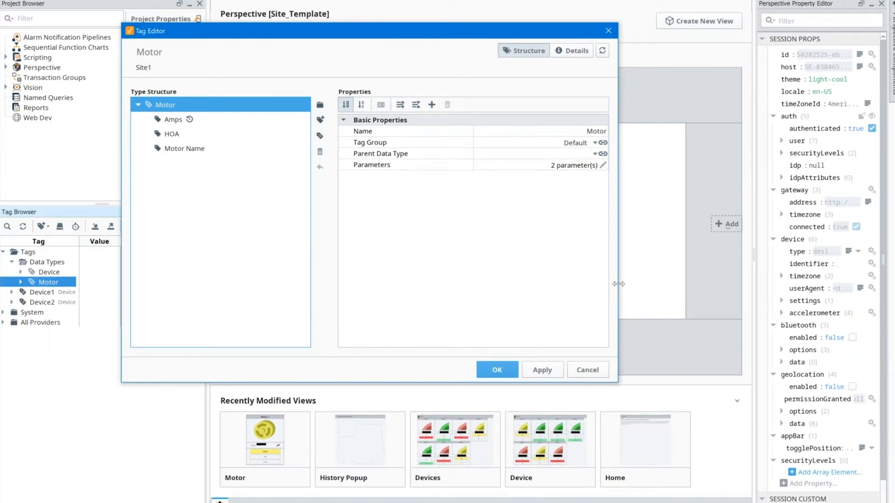
- Widen the Tag Editor and inspect the Motor type's DeviceNum and MotorNum parameters, leaving the parameter list without committing
{"action": "left_click_drag", "start_coordinate": [619, 288], "coordinate": [653, 289]}
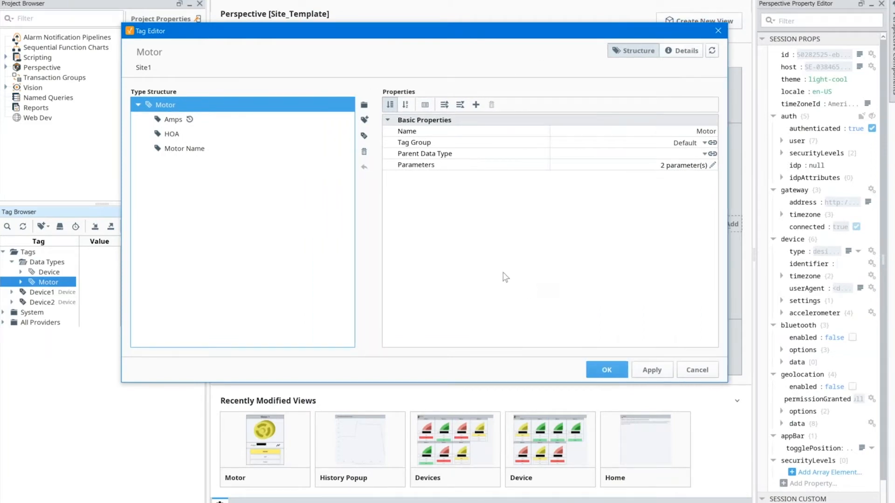
{"action": "left_click", "coordinate": [471, 171]}
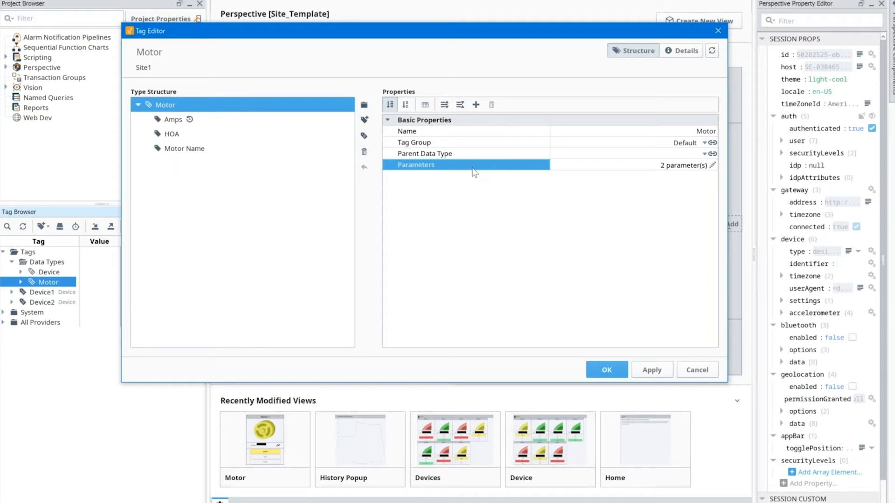
{"action": "left_click", "coordinate": [713, 165]}
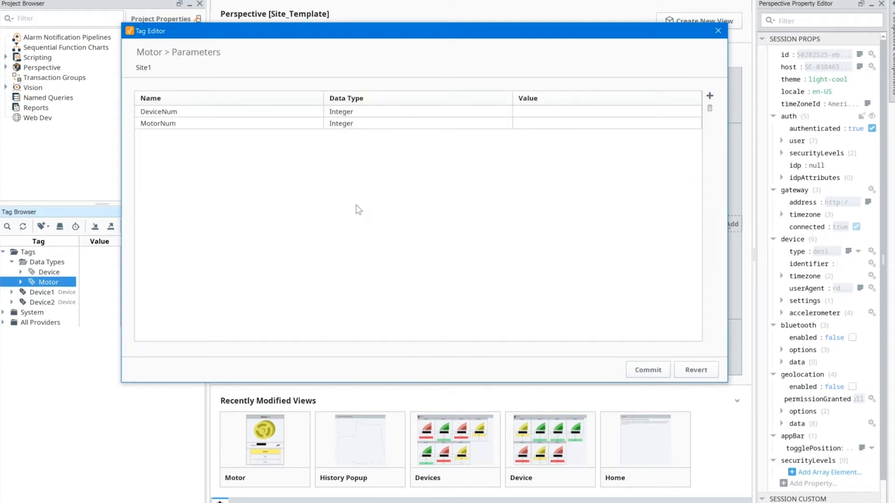
{"action": "left_click", "coordinate": [184, 113]}
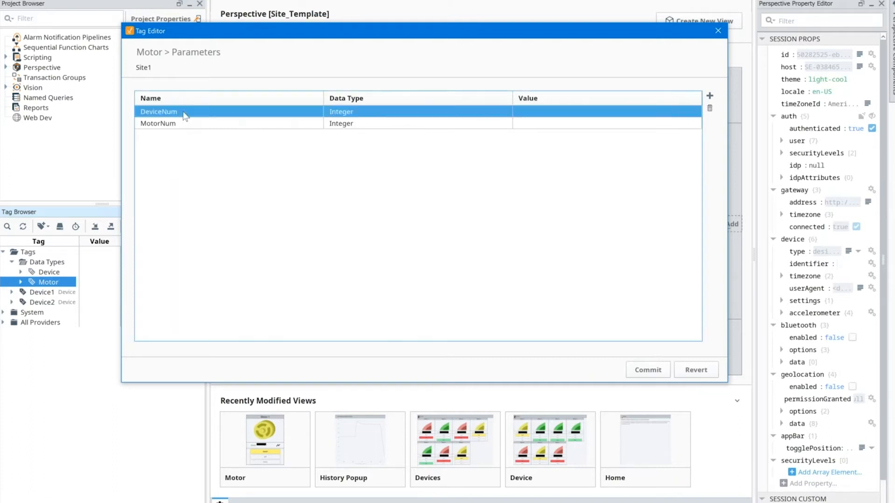
{"action": "left_click", "coordinate": [187, 124]}
{"action": "left_click", "coordinate": [187, 112]}
{"action": "left_click", "coordinate": [698, 372]}
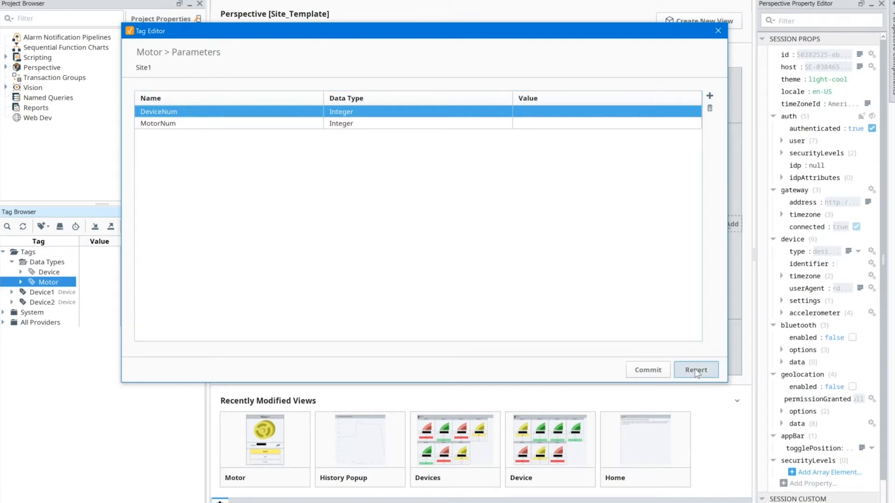
- Examine the DeviceNum and MotorNum references in the Amps tag's OPC Item Path binding, and leave it without committing
{"action": "left_click", "coordinate": [170, 120]}
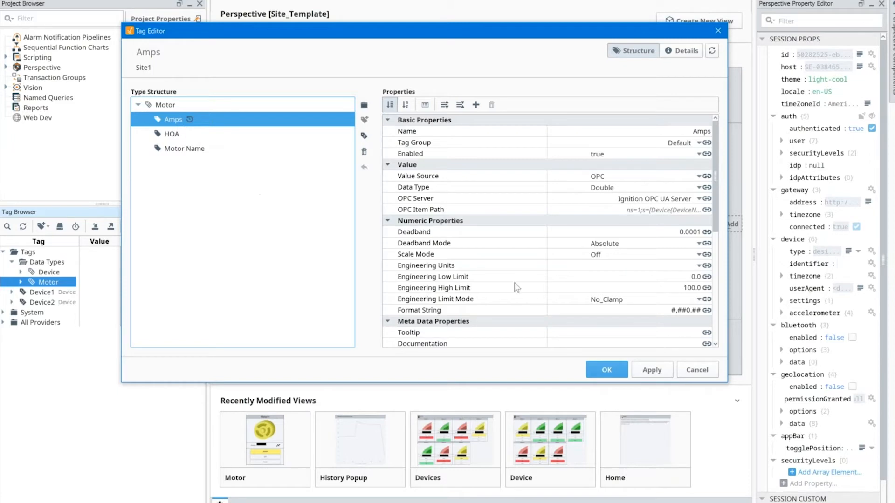
{"action": "scroll", "coordinate": [601, 271], "scroll_direction": "down", "scroll_amount": 1}
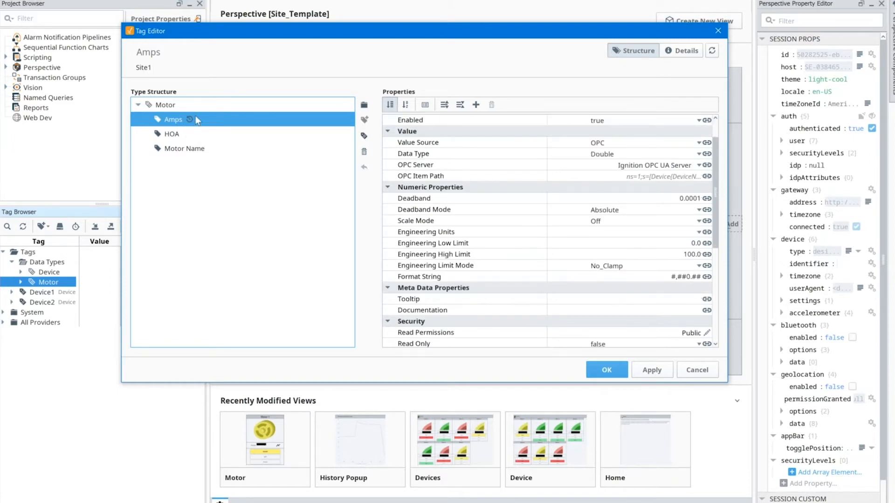
{"action": "scroll", "coordinate": [565, 204], "scroll_direction": "up", "scroll_amount": 1}
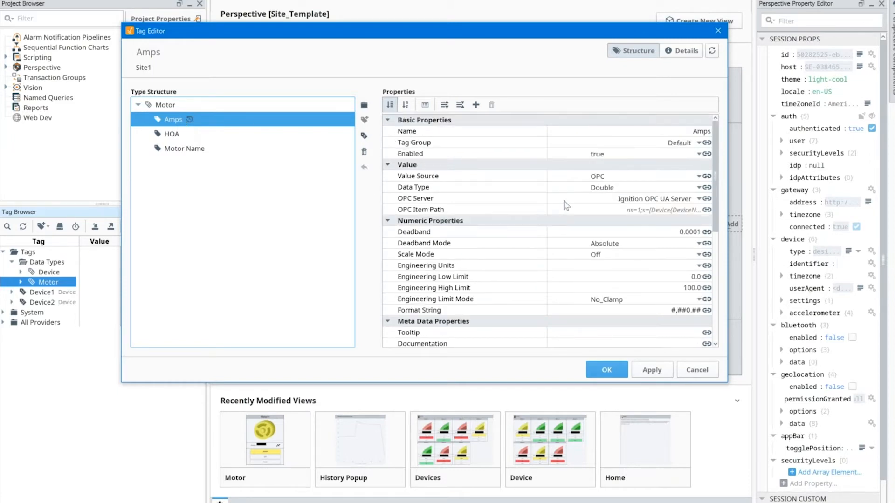
{"action": "left_click", "coordinate": [708, 210]}
{"action": "left_click", "coordinate": [746, 228]}
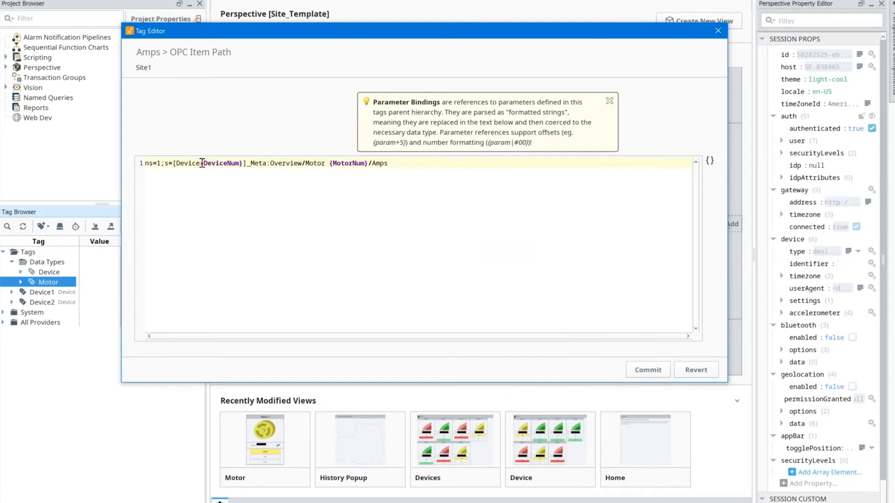
{"action": "left_click_drag", "start_coordinate": [202, 163], "coordinate": [242, 163]}
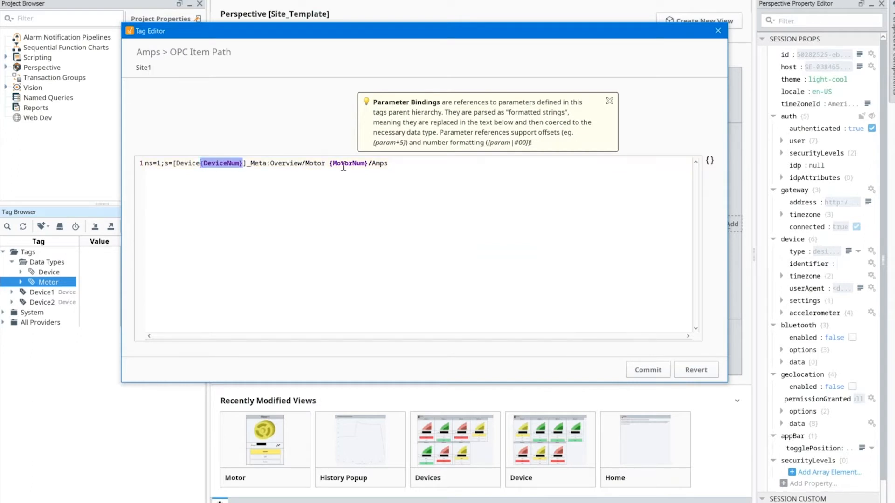
{"action": "left_click_drag", "start_coordinate": [330, 164], "coordinate": [368, 163]}
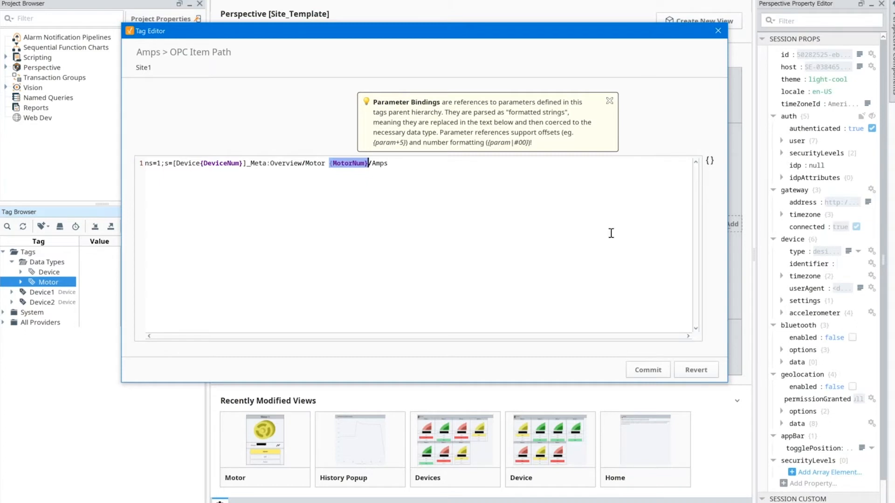
{"action": "left_click", "coordinate": [693, 370]}
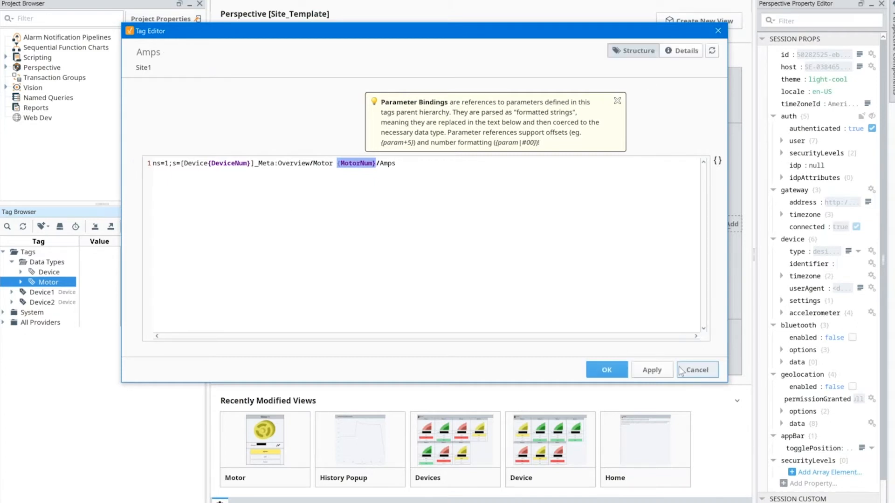
- Inspect the HOA tag's OPC Item Path binding and leave it without committing
{"action": "left_click", "coordinate": [176, 134]}
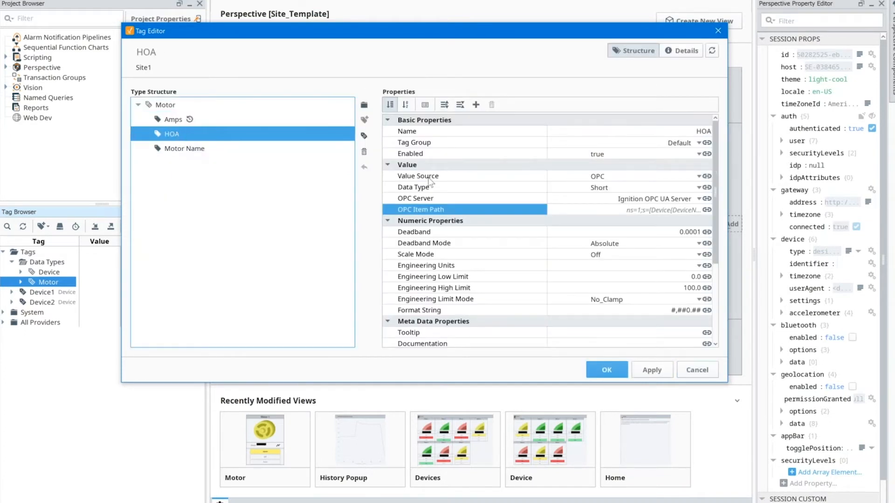
{"action": "left_click", "coordinate": [707, 210]}
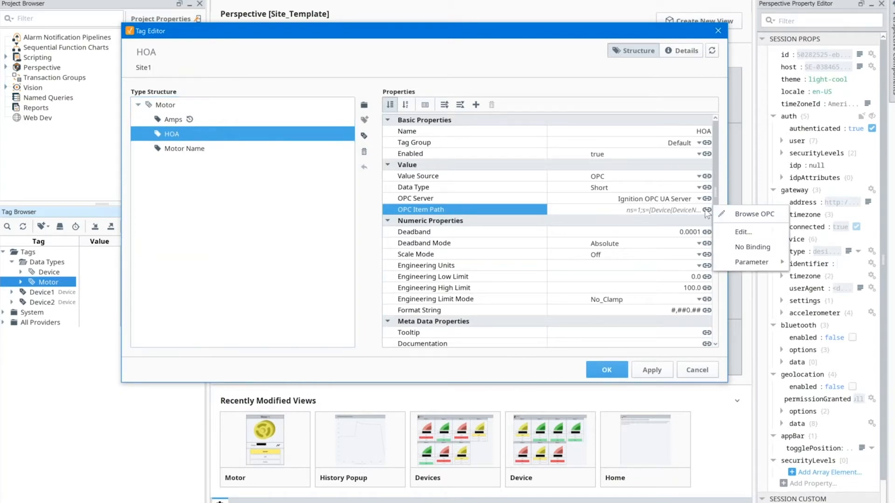
{"action": "left_click", "coordinate": [743, 231]}
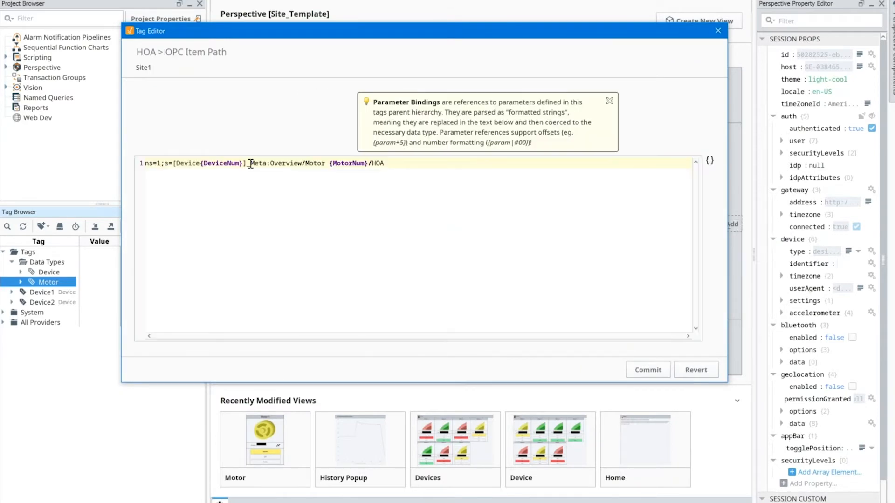
{"action": "left_click", "coordinate": [701, 371]}
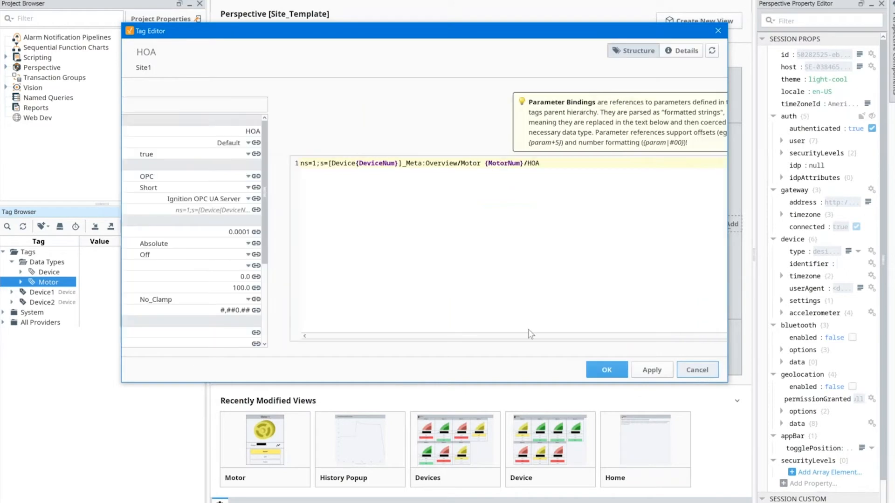
- Review the Motor Name tag's properties and the Amps tag's history settings, and close the Motor definition without saving
{"action": "left_click", "coordinate": [181, 151]}
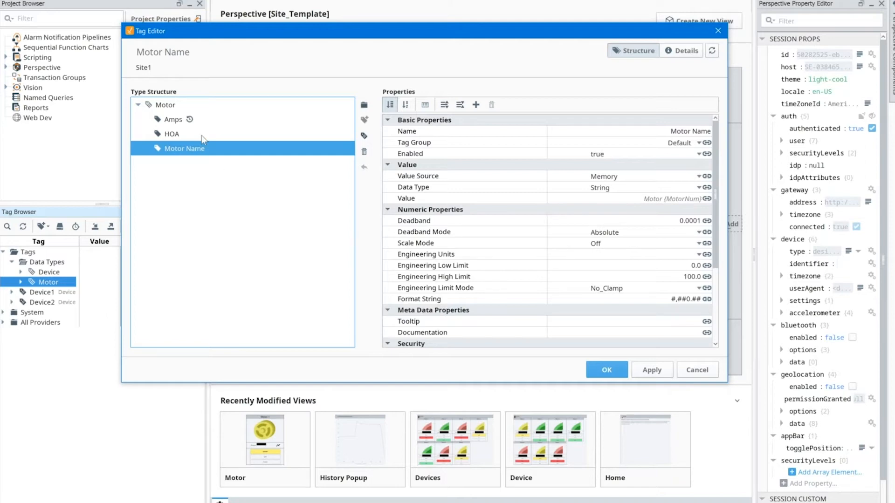
{"action": "left_click", "coordinate": [173, 122]}
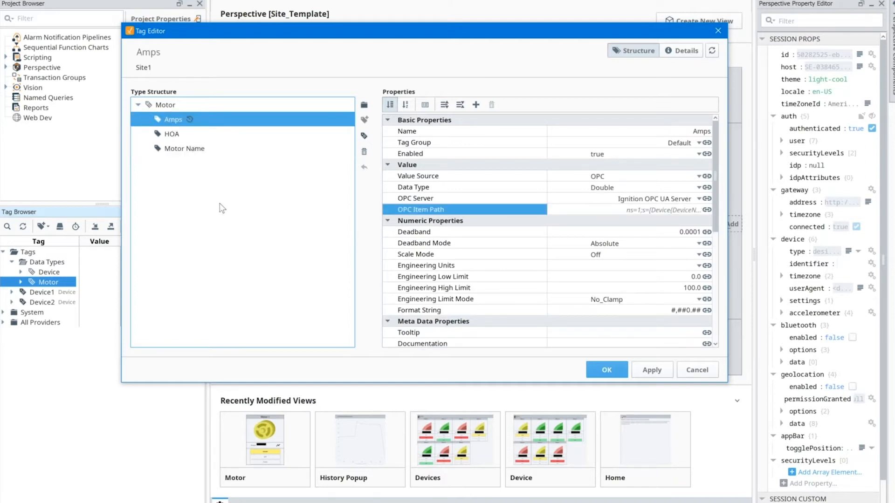
{"action": "scroll", "coordinate": [602, 266], "scroll_direction": "down", "scroll_amount": 3}
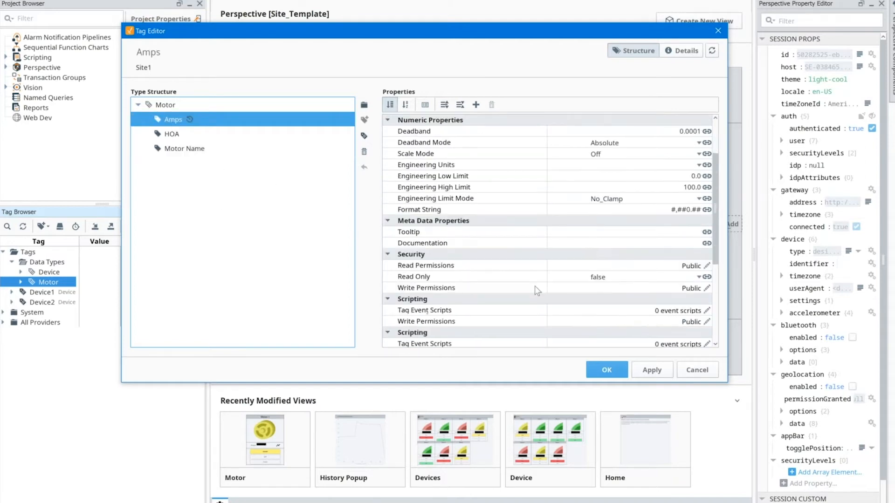
{"action": "scroll", "coordinate": [536, 286], "scroll_direction": "down", "scroll_amount": 3}
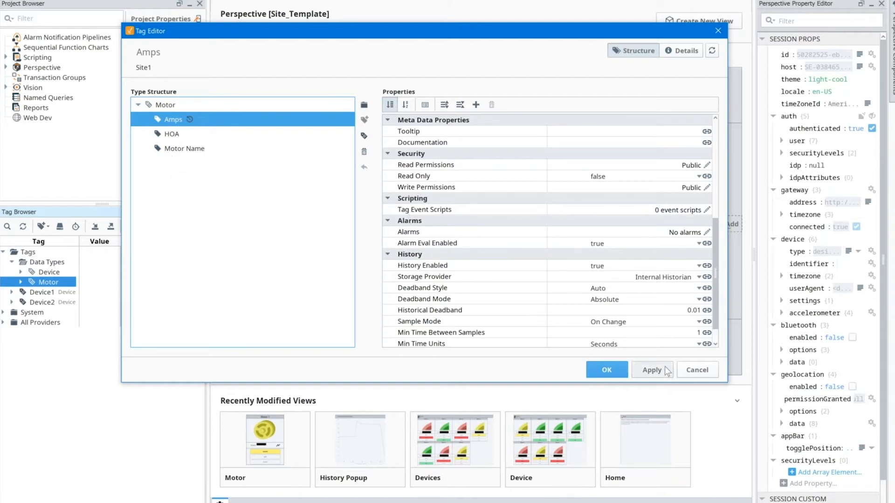
{"action": "left_click", "coordinate": [707, 373]}
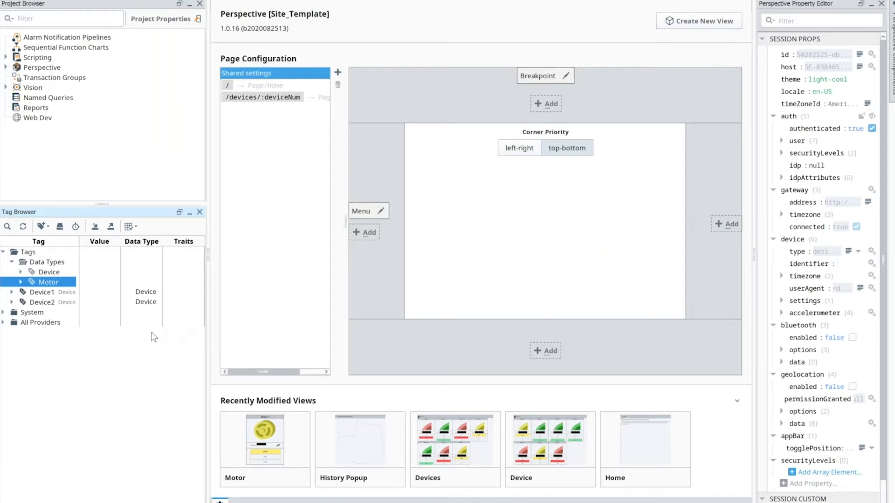
- Open the Device data type definition and inspect its parameter list, leaving the list without committing
{"action": "left_click", "coordinate": [21, 272]}
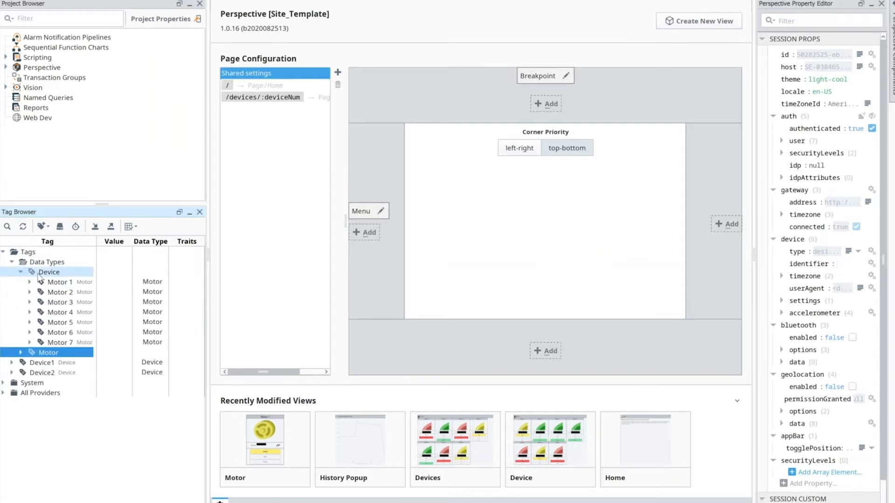
{"action": "double_click", "coordinate": [44, 272]}
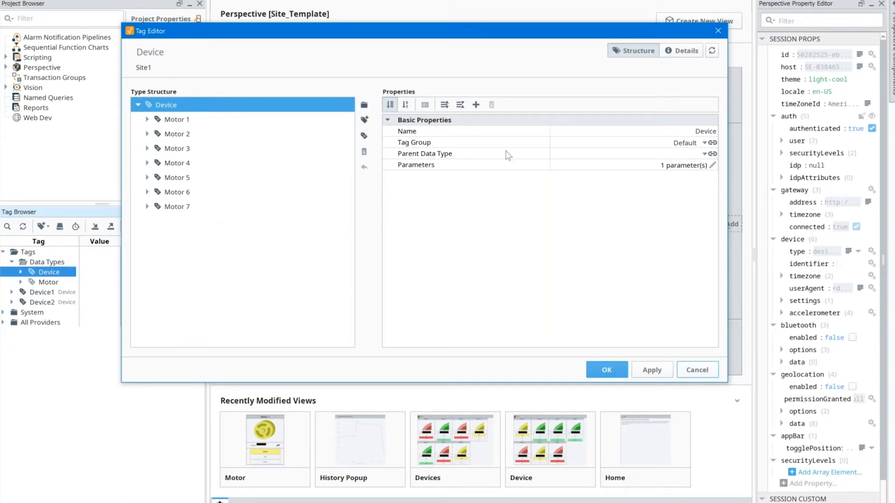
{"action": "left_click", "coordinate": [714, 169]}
{"action": "left_click", "coordinate": [713, 167]}
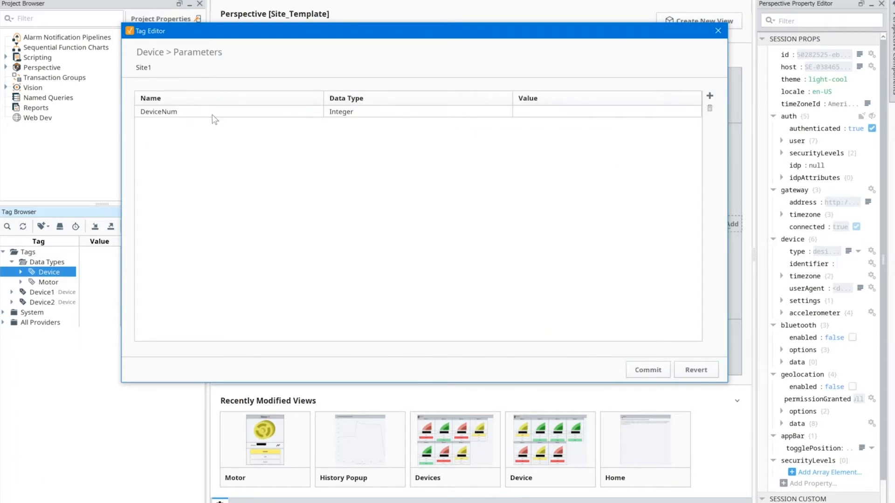
{"action": "left_click", "coordinate": [695, 371]}
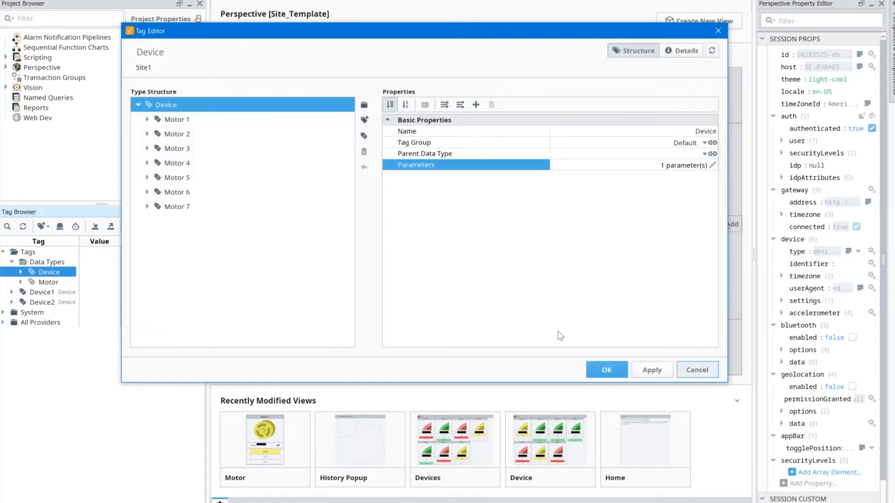
- Inspect the parameter values passed to Motor 1 inside the Device type, and leave them without committing
{"action": "left_click", "coordinate": [171, 122]}
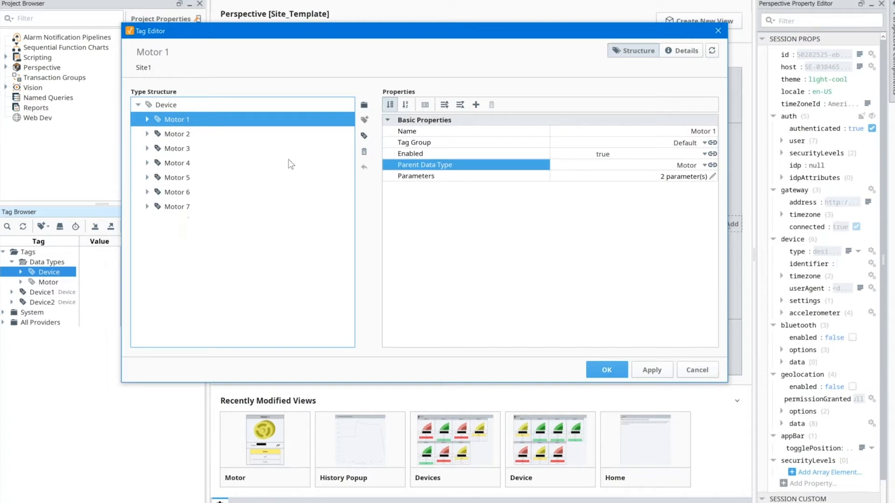
{"action": "left_click", "coordinate": [713, 176]}
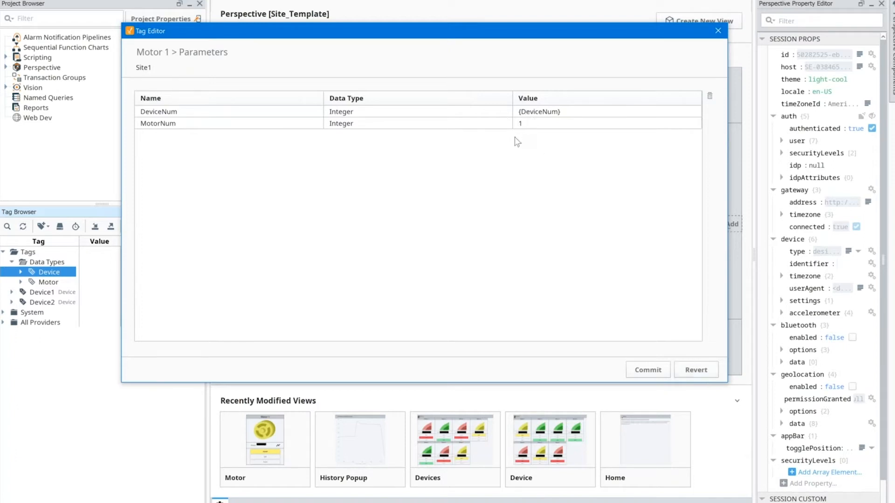
{"action": "left_click", "coordinate": [695, 371]}
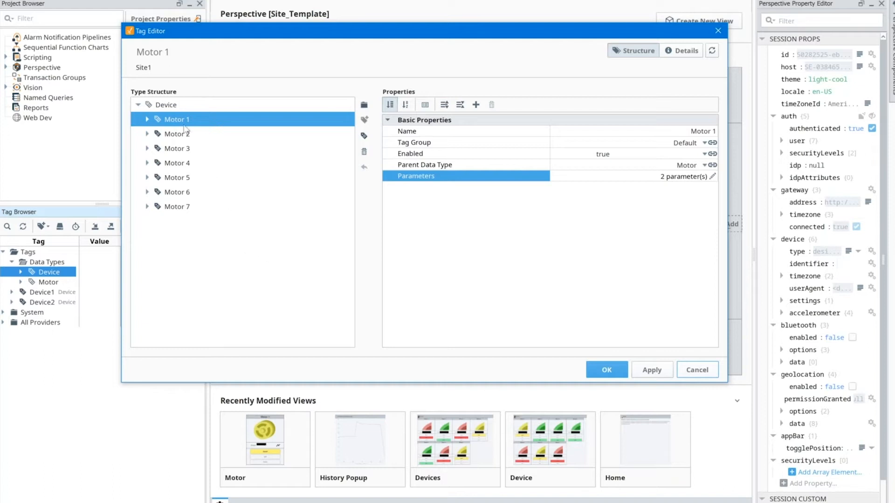
- Expand Motor 1, Motor 2 and Motor 3 in the Device type structure to view their member tags, and close the definition without saving
{"action": "left_click", "coordinate": [176, 106]}
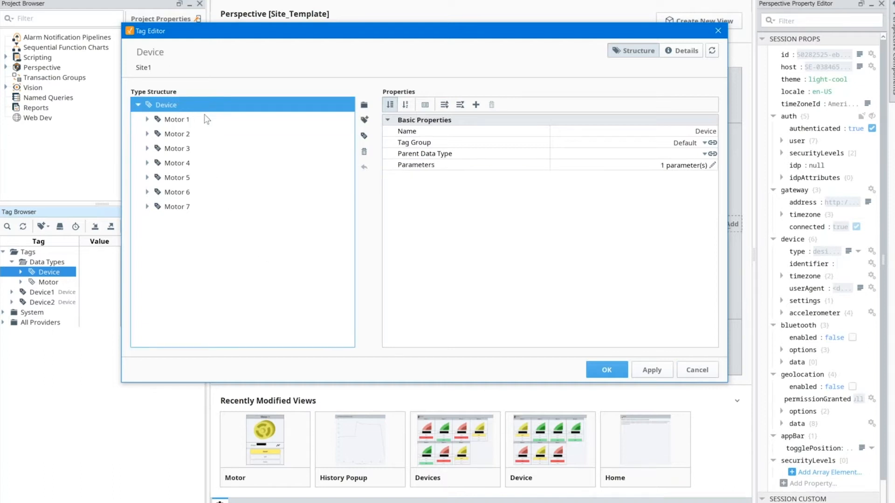
{"action": "left_click", "coordinate": [147, 120]}
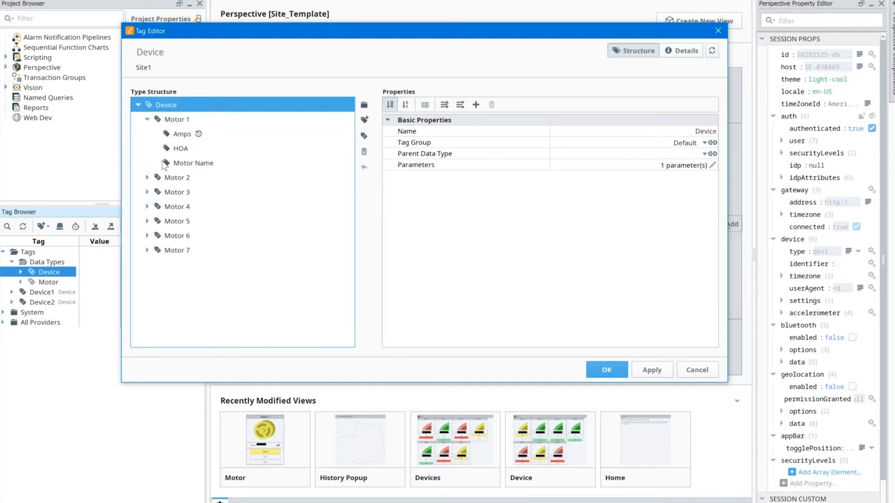
{"action": "left_click", "coordinate": [147, 177]}
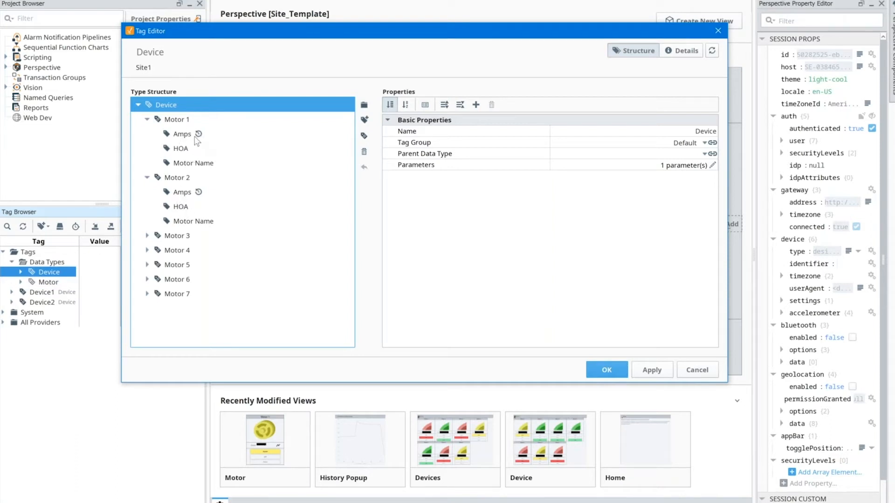
{"action": "left_click", "coordinate": [148, 236]}
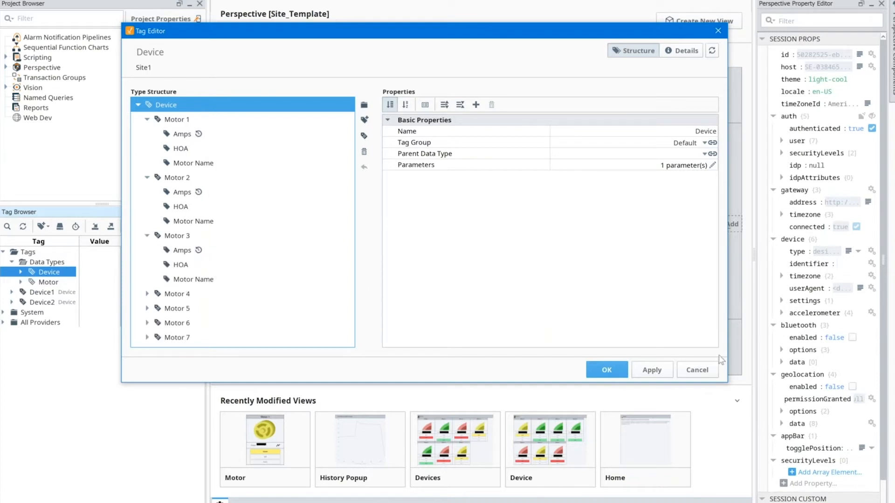
{"action": "left_click", "coordinate": [703, 369]}
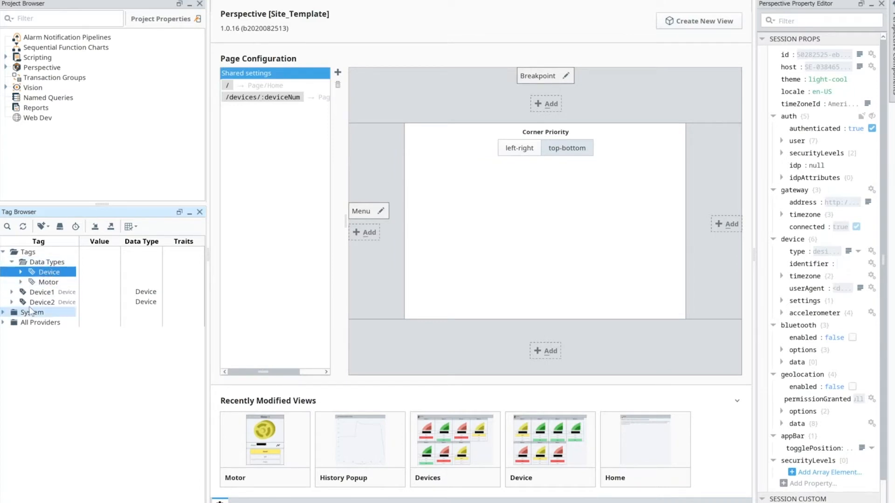
- Expand the Device1 instance and its Parameters in the tag tree to check the DeviceNum value
{"action": "left_click", "coordinate": [11, 292]}
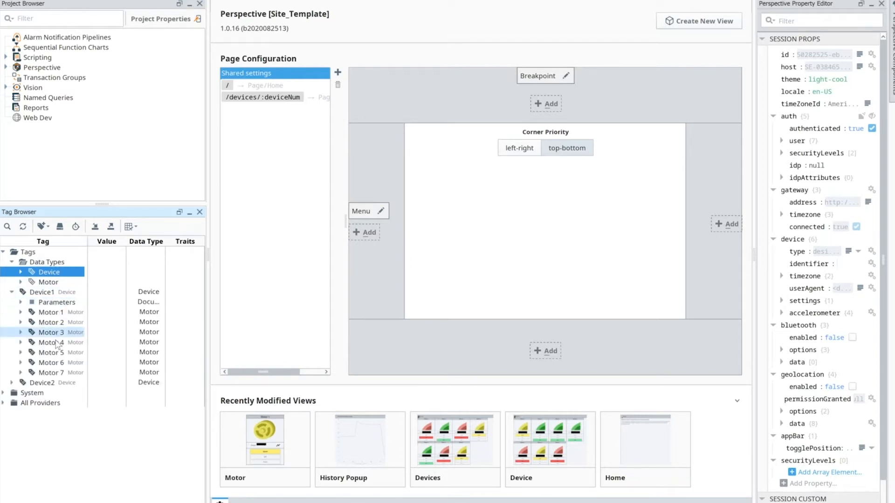
{"action": "left_click", "coordinate": [21, 303]}
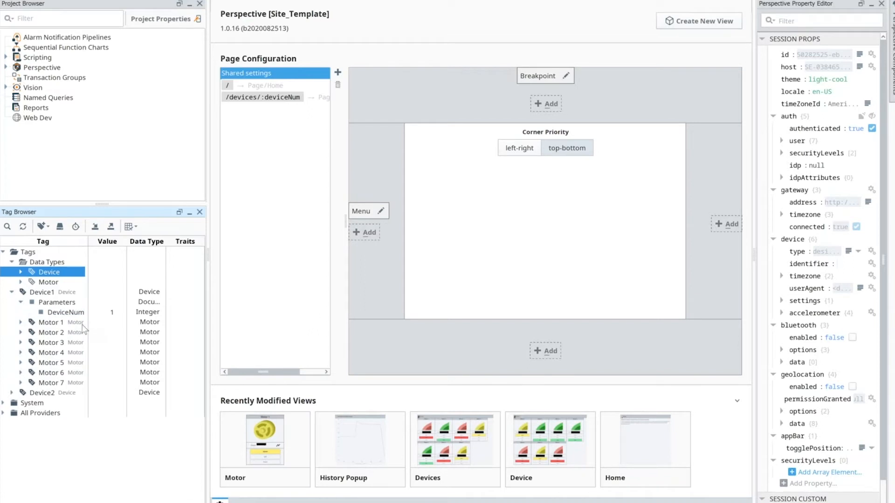
- Expand Device2 plus Motor 1 and Motor 2 of Device1 to view their member tags, and collapse both device instances
{"action": "left_click", "coordinate": [12, 393]}
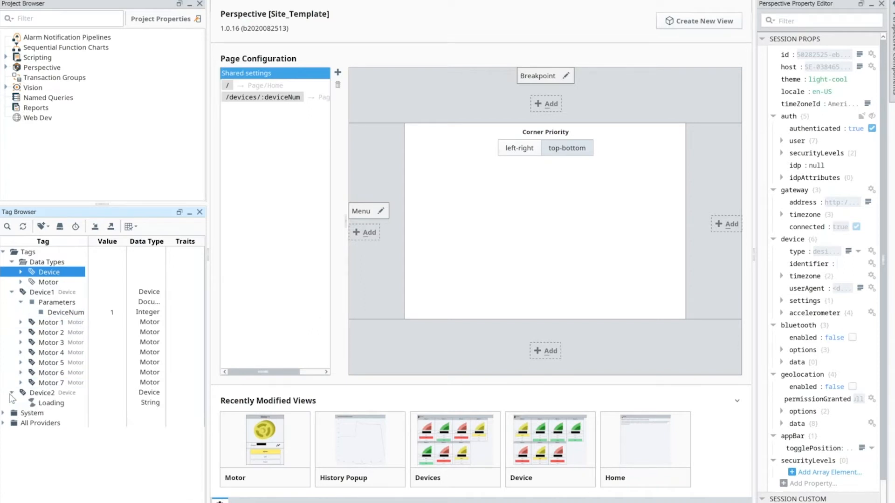
{"action": "left_click", "coordinate": [20, 322]}
{"action": "left_click", "coordinate": [20, 373]}
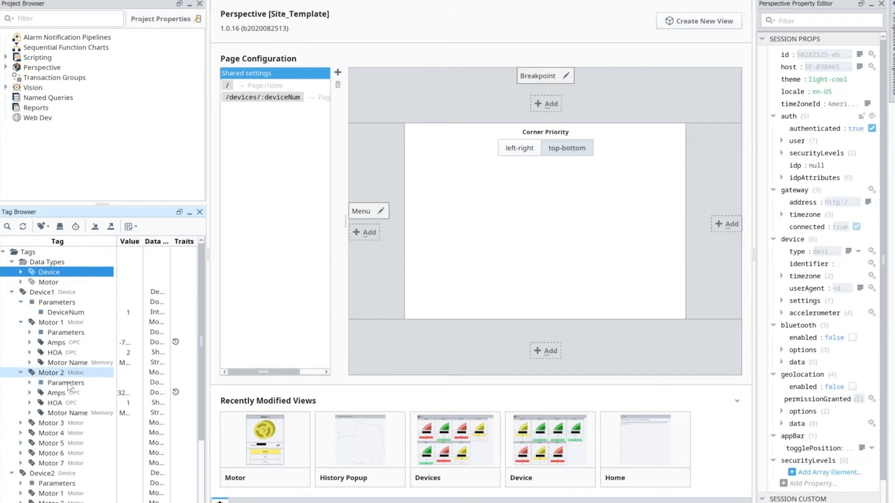
{"action": "left_click", "coordinate": [12, 291]}
{"action": "left_click", "coordinate": [13, 303]}
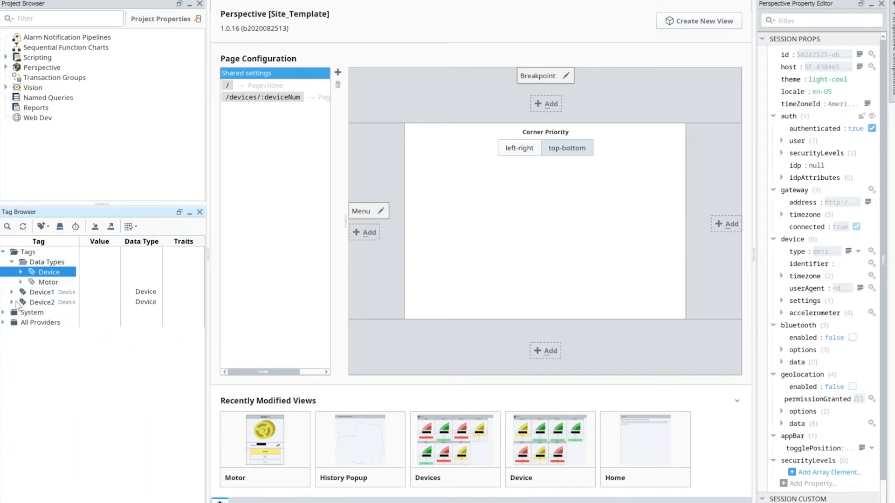
- Create a new instance of the Device data type under Tags and name it Device3
{"action": "right_click", "coordinate": [17, 254]}
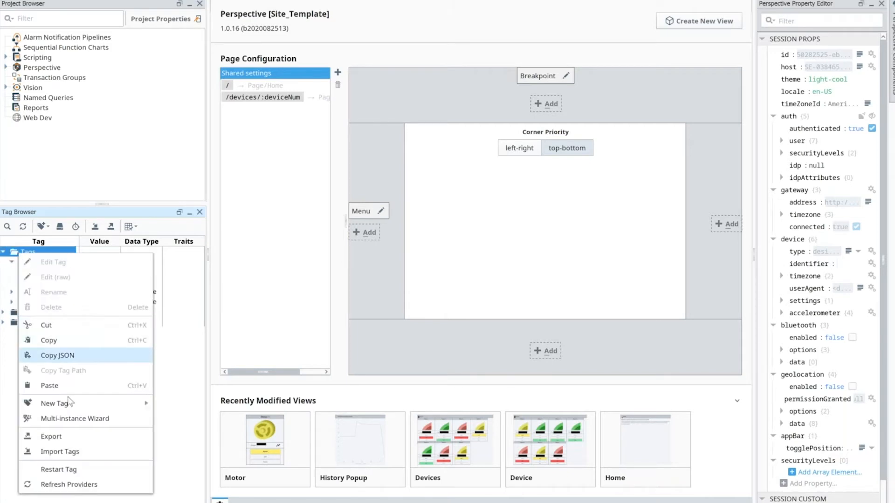
{"action": "mouse_move", "coordinate": [73, 404]}
{"action": "mouse_move", "coordinate": [217, 432]}
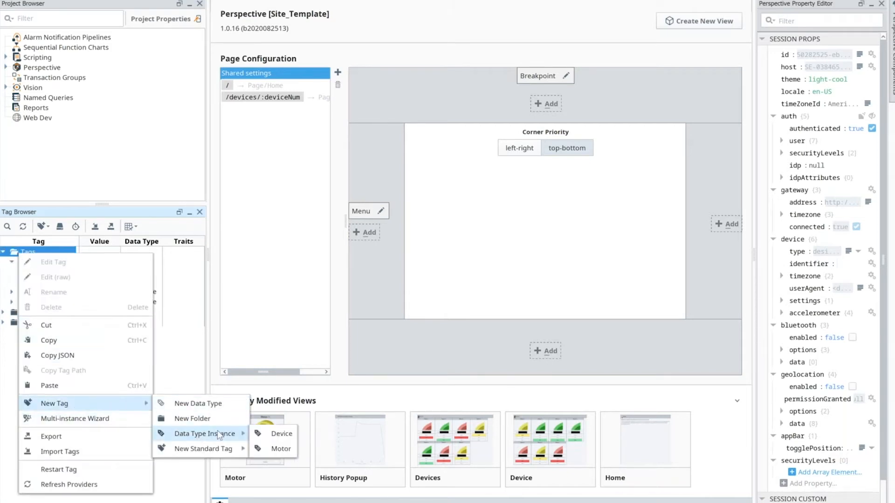
{"action": "left_click", "coordinate": [281, 434]}
{"action": "left_click", "coordinate": [671, 131]}
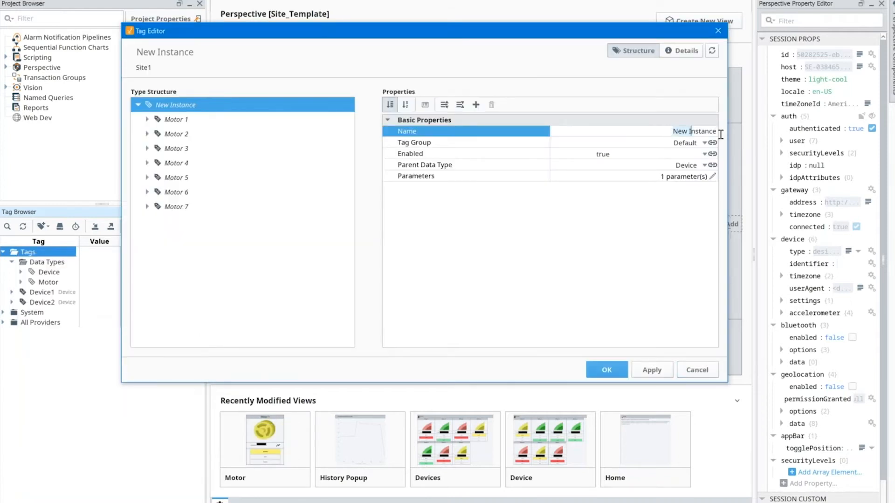
{"action": "left_click_drag", "start_coordinate": [721, 135], "coordinate": [741, 138]}
{"action": "type", "text": "Device3"}
- Set the new instance's DeviceNum parameter to 3, commit it and save the instance
{"action": "left_click", "coordinate": [712, 178]}
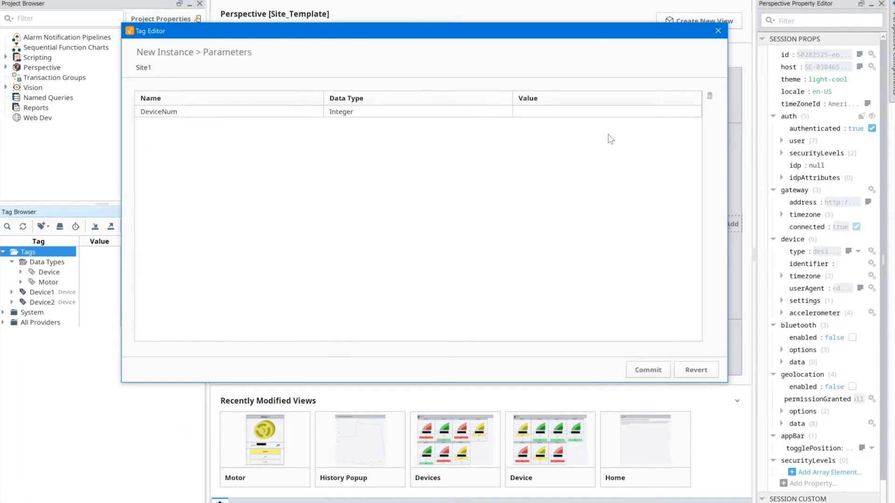
{"action": "left_click", "coordinate": [558, 112]}
{"action": "type", "text": "3"}
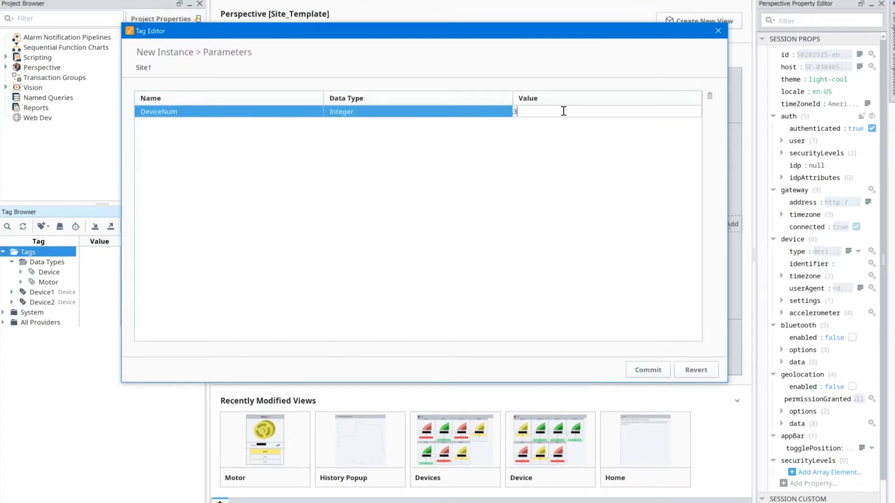
{"action": "key", "text": "Return"}
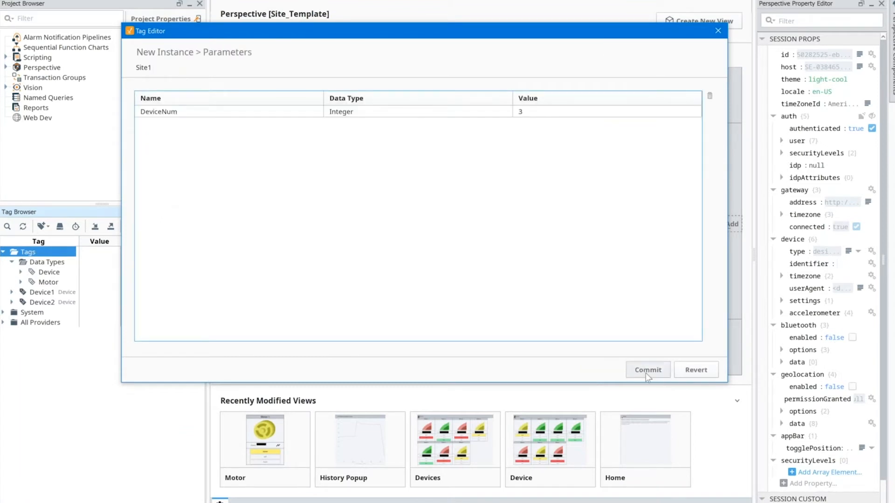
{"action": "left_click", "coordinate": [645, 373]}
{"action": "left_click", "coordinate": [606, 370]}
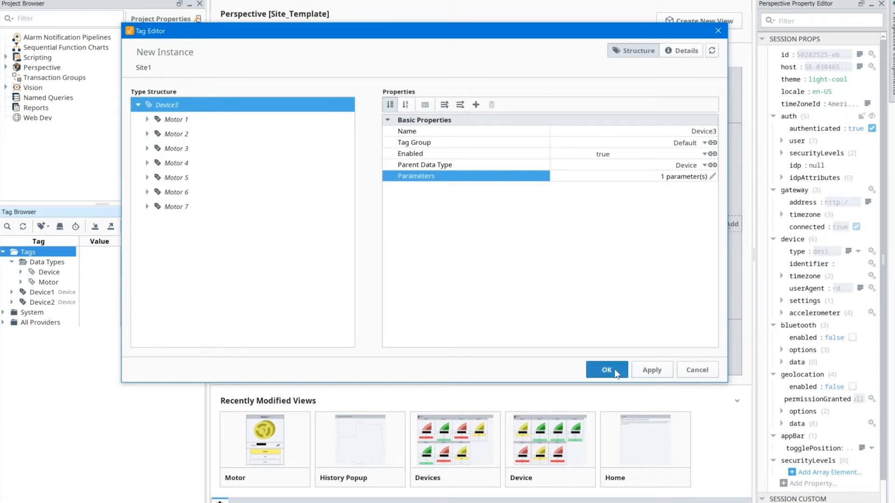
- Expand the Device3 instance with its Motor 1 and Motor 2 to check their Amps, HOA and Motor Name tags
{"action": "left_click", "coordinate": [12, 292]}
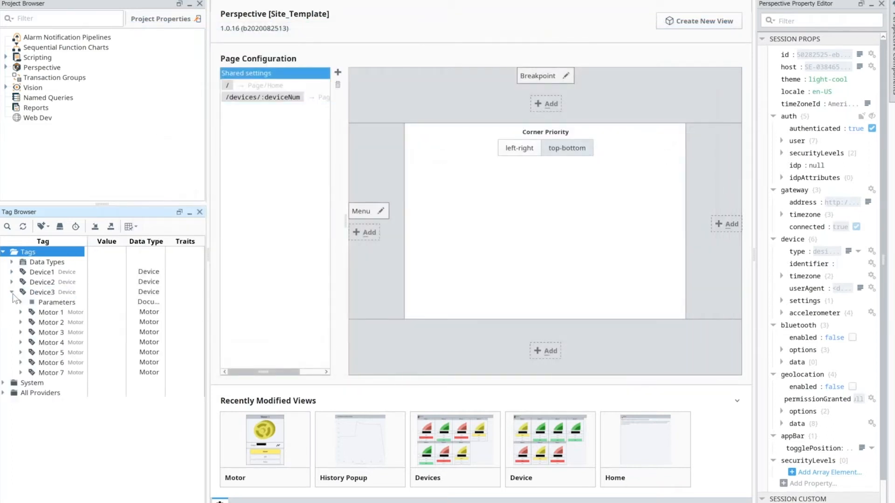
{"action": "left_click", "coordinate": [20, 312]}
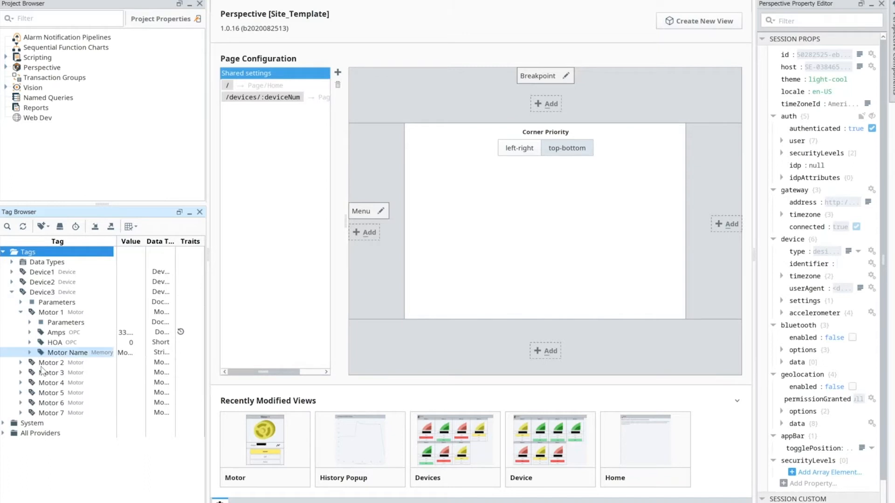
{"action": "left_click", "coordinate": [21, 363]}
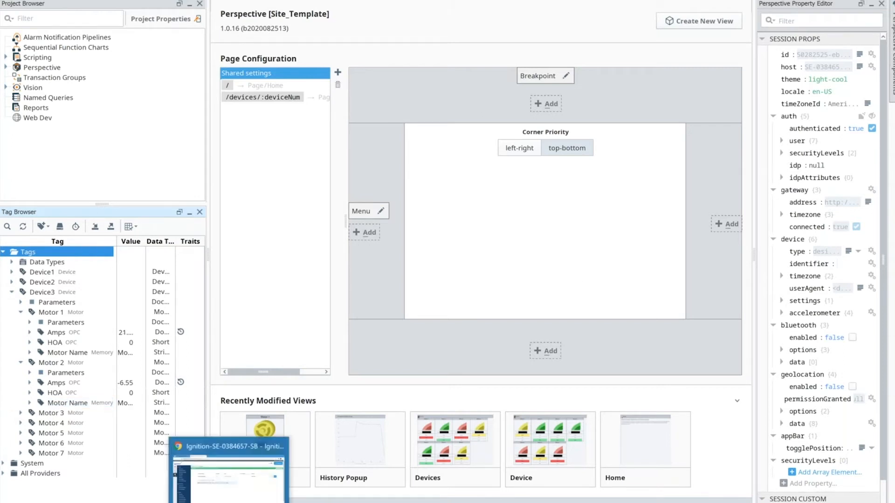
- Switch to the Ignition gateway web page and view the Site1 and Site2 entries among the realtime tag providers
{"action": "left_click", "coordinate": [229, 502]}
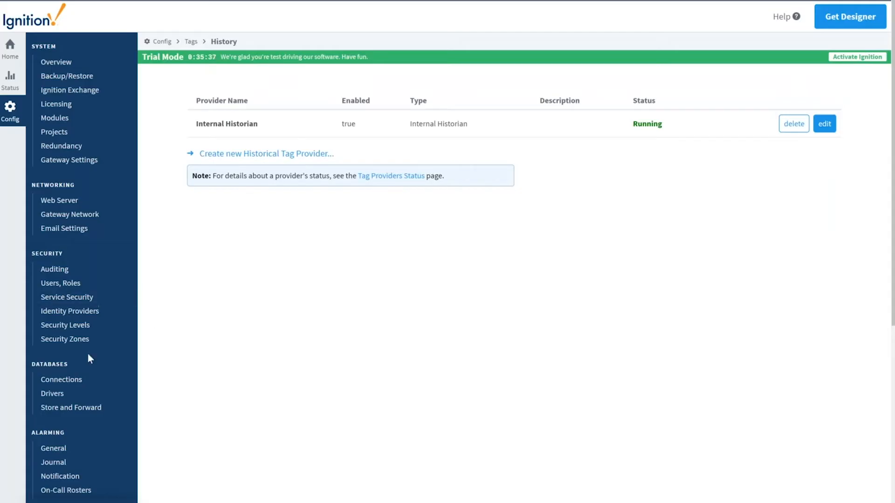
{"action": "scroll", "coordinate": [64, 252], "scroll_direction": "down", "scroll_amount": 3}
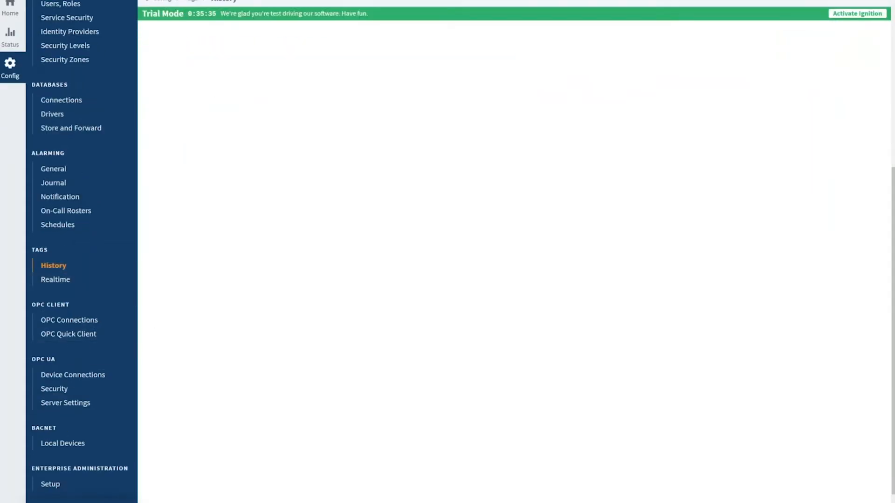
{"action": "scroll", "coordinate": [82, 378], "scroll_direction": "down", "scroll_amount": 1}
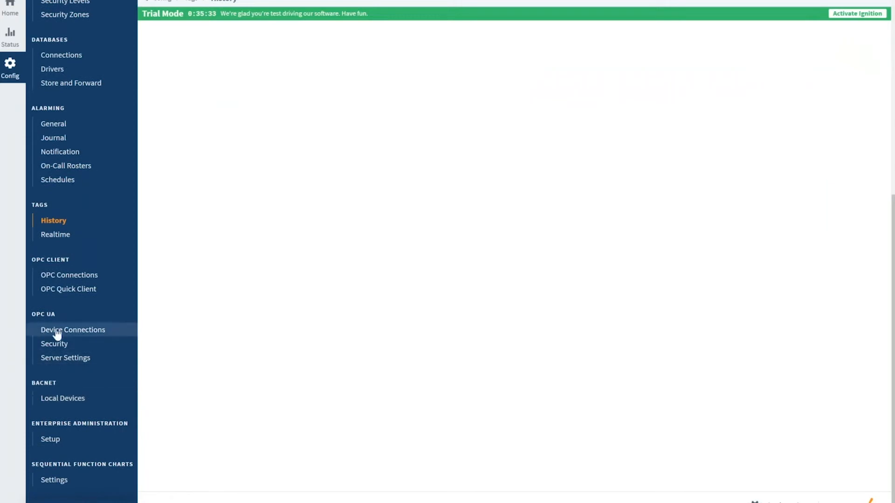
{"action": "left_click", "coordinate": [53, 239]}
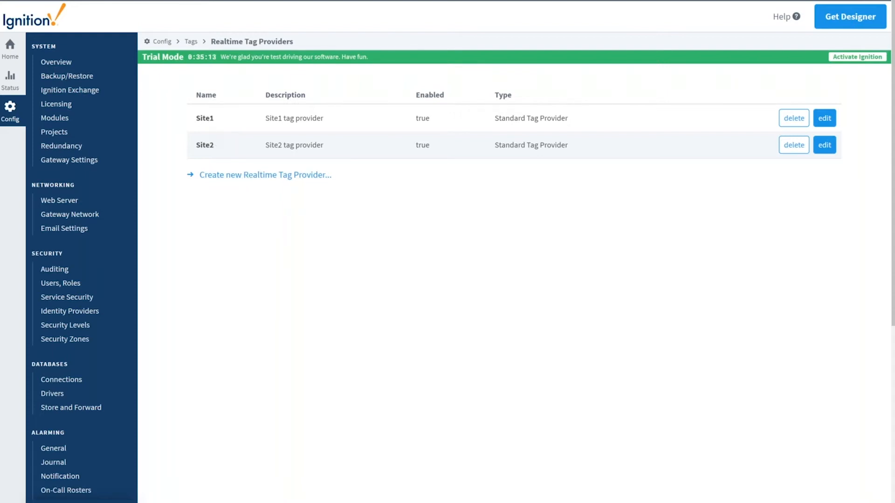
{"action": "double_click", "coordinate": [205, 145]}
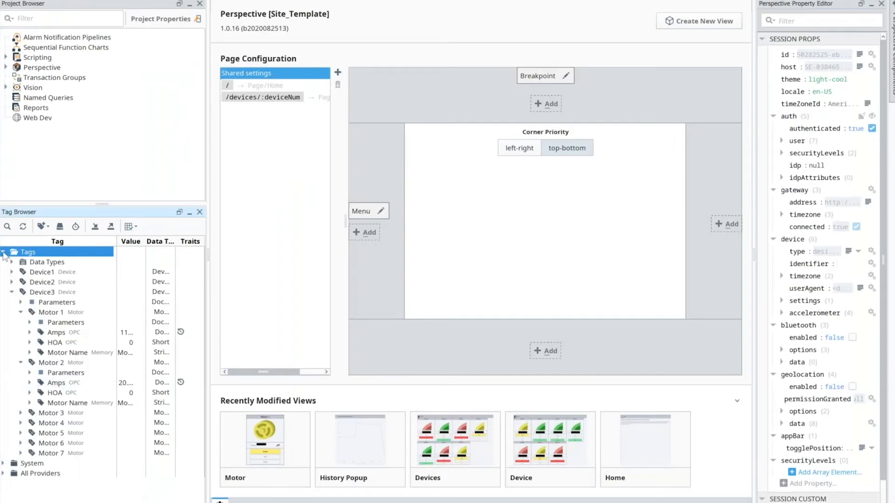
- In the Designer, compare the device instances of Site1 and Site2 under All Providers, inspect Site1's Device1, and reopen the default Tags tree
{"action": "left_click", "coordinate": [4, 253]}
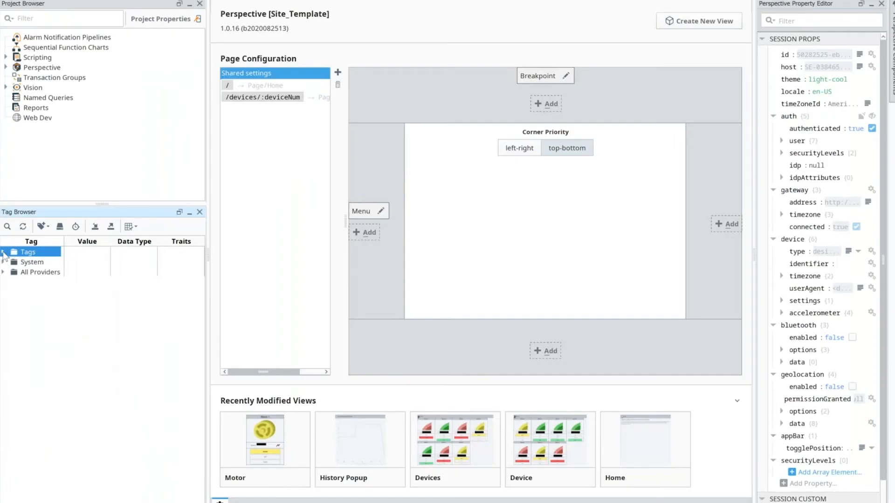
{"action": "left_click", "coordinate": [3, 272]}
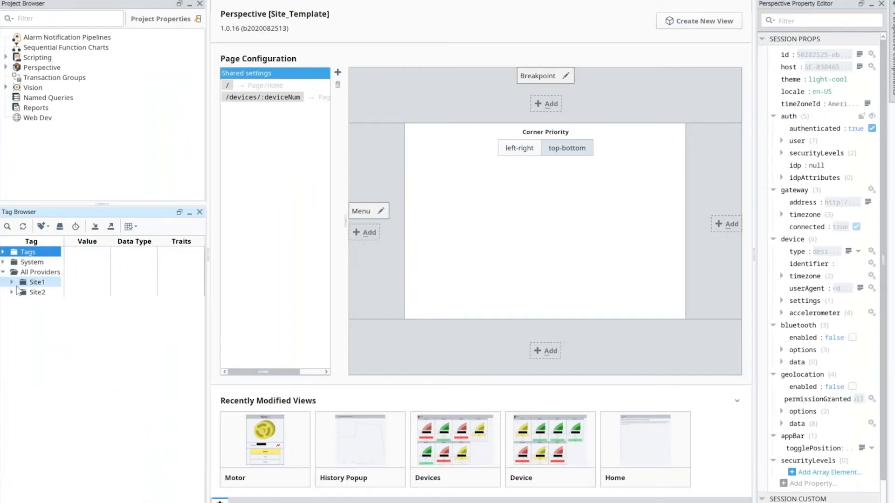
{"action": "left_click", "coordinate": [11, 283]}
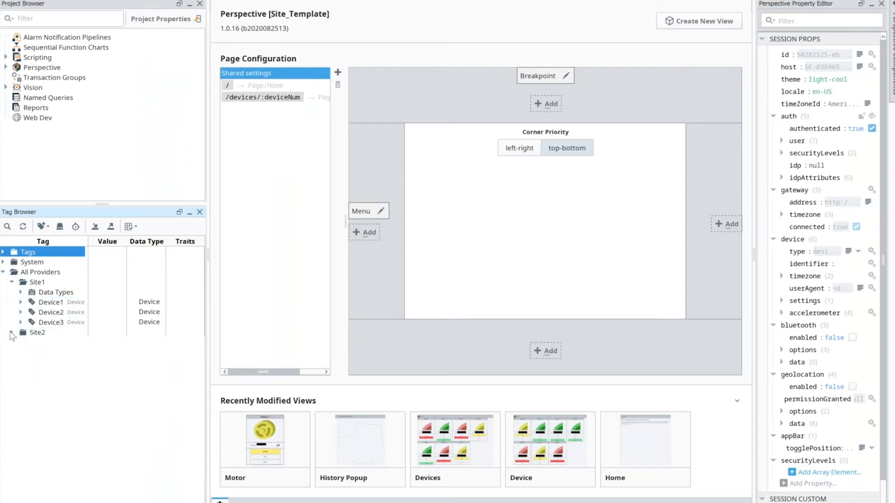
{"action": "left_click", "coordinate": [12, 333]}
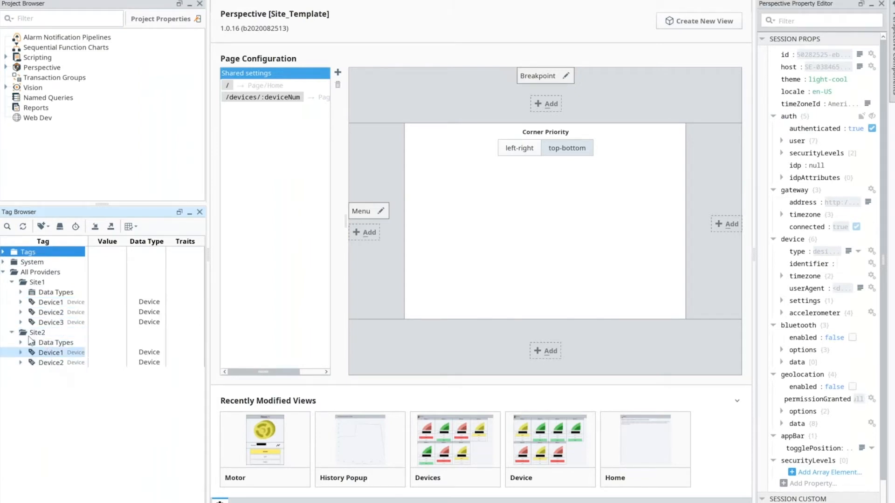
{"action": "left_click", "coordinate": [21, 302]}
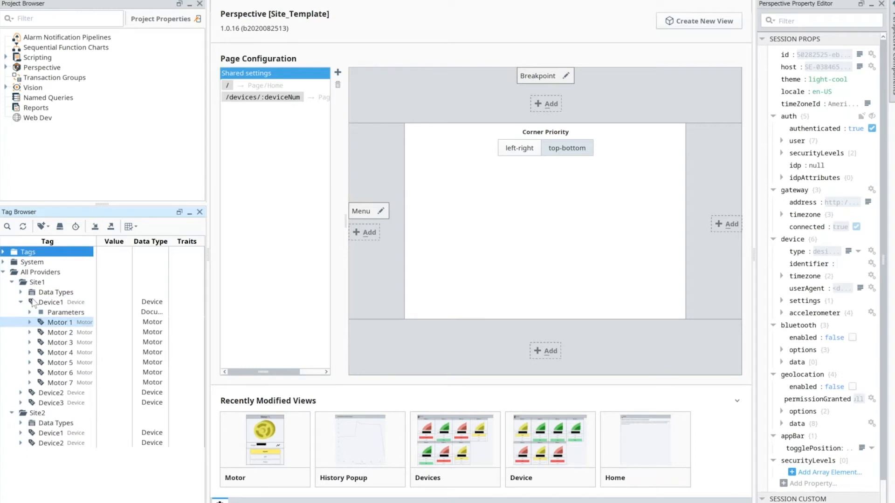
{"action": "left_click", "coordinate": [3, 253]}
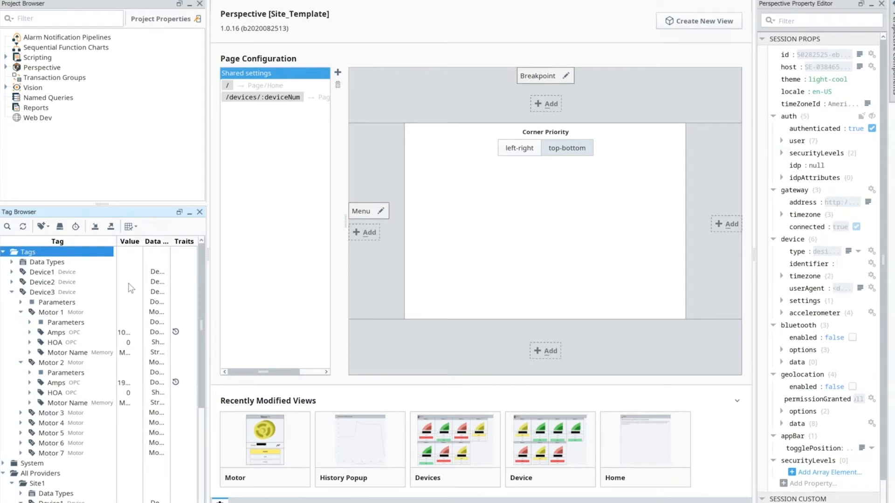
- Expand the project's Perspective views and look through the Docks, Framework and Header folders
{"action": "left_click", "coordinate": [7, 68]}
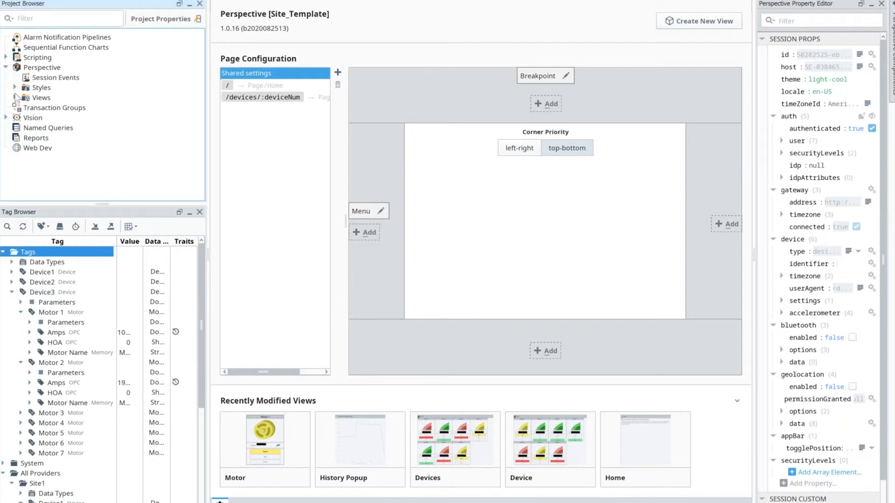
{"action": "left_click", "coordinate": [15, 97]}
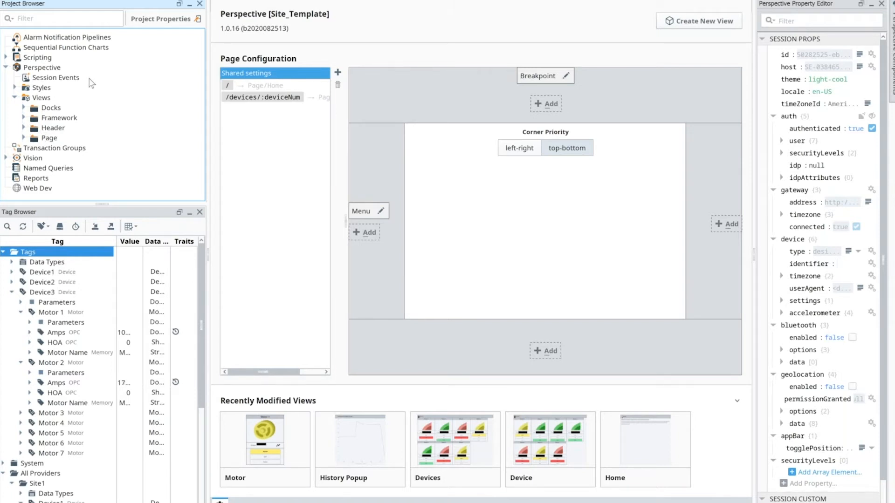
{"action": "left_click", "coordinate": [24, 107]}
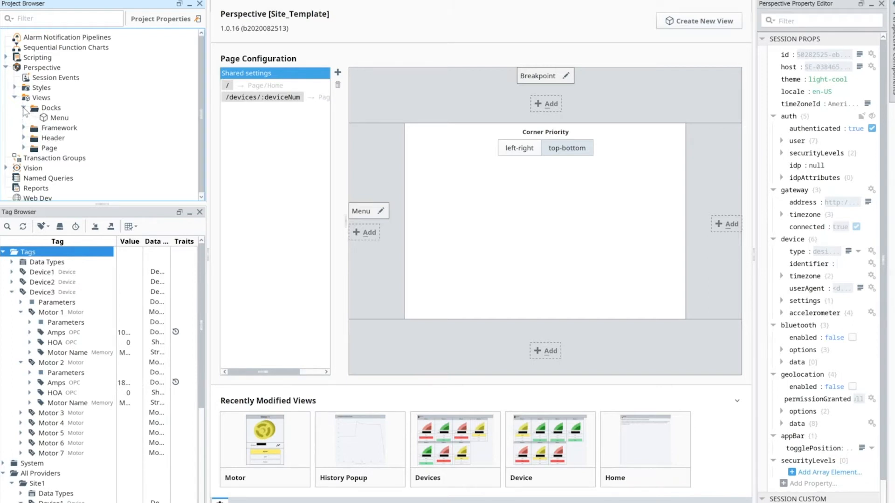
{"action": "left_click", "coordinate": [47, 122]}
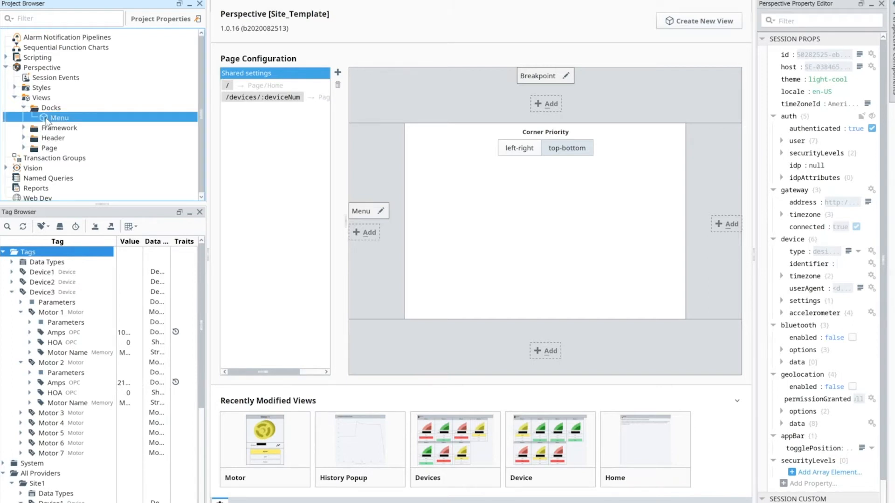
{"action": "left_click", "coordinate": [24, 128]}
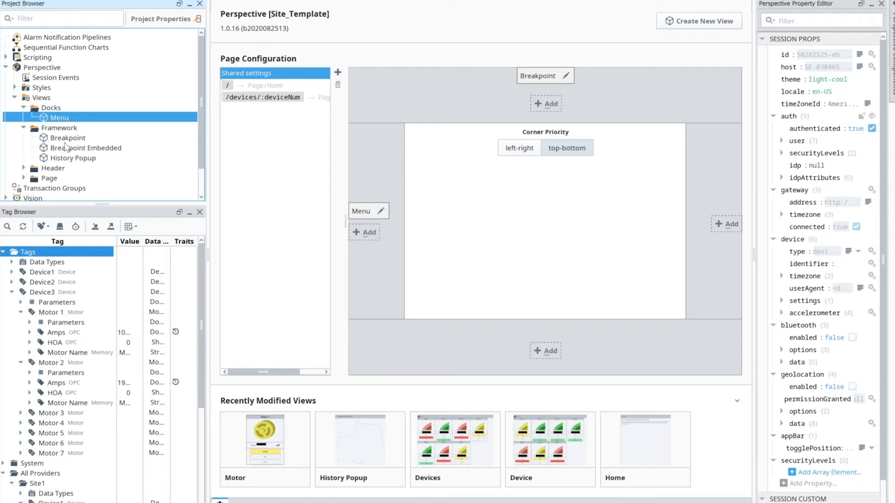
{"action": "left_click", "coordinate": [24, 168]}
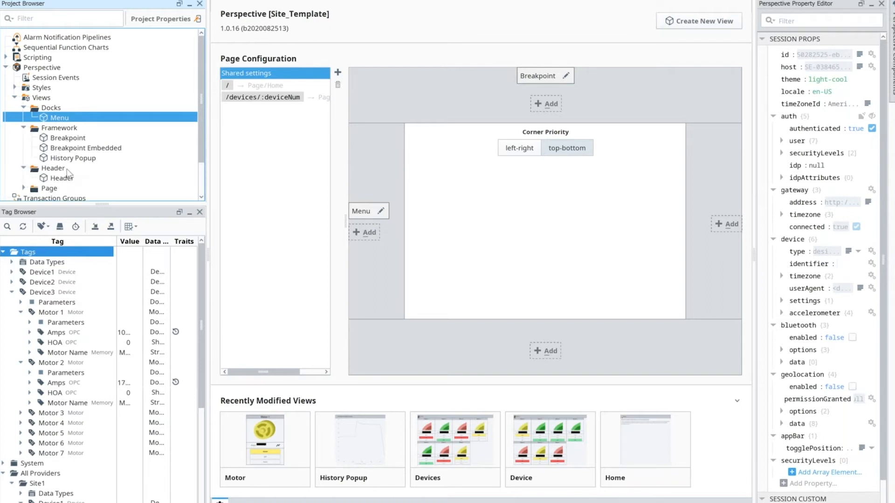
- Expand the Page views folder and its Embedded subfolder, and look over the Home, Devices and Motor views
{"action": "scroll", "coordinate": [70, 172], "scroll_direction": "down", "scroll_amount": 1}
{"action": "left_click", "coordinate": [24, 155]}
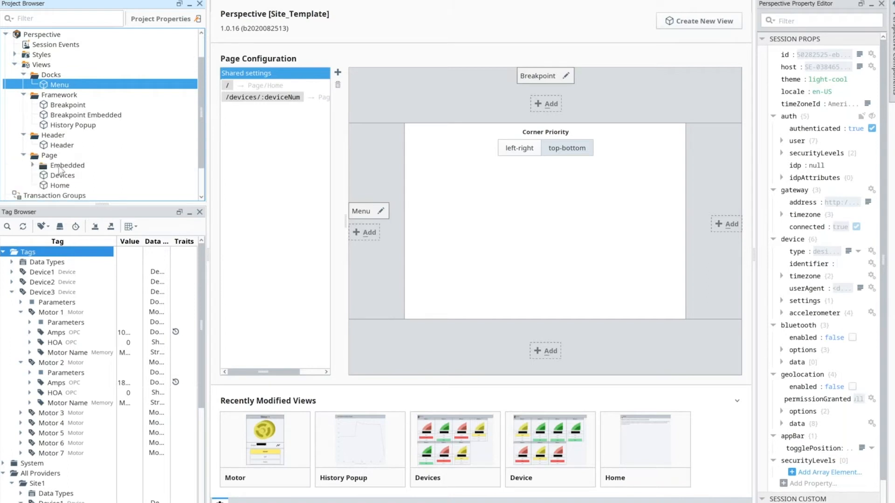
{"action": "scroll", "coordinate": [59, 169], "scroll_direction": "down", "scroll_amount": 1}
{"action": "left_click", "coordinate": [59, 147]}
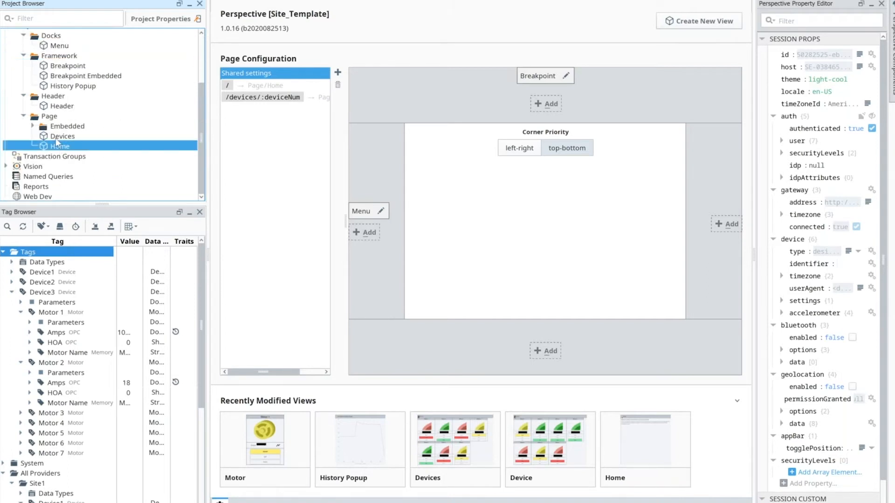
{"action": "left_click", "coordinate": [56, 139]}
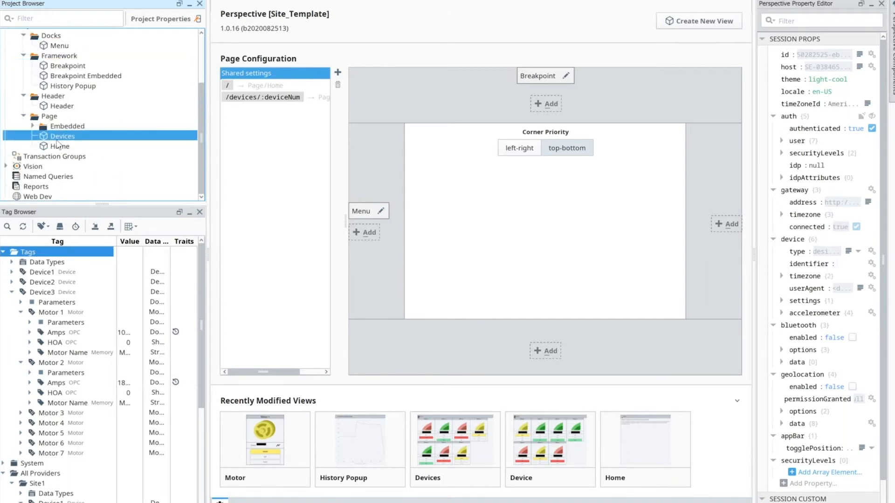
{"action": "left_click", "coordinate": [32, 126]}
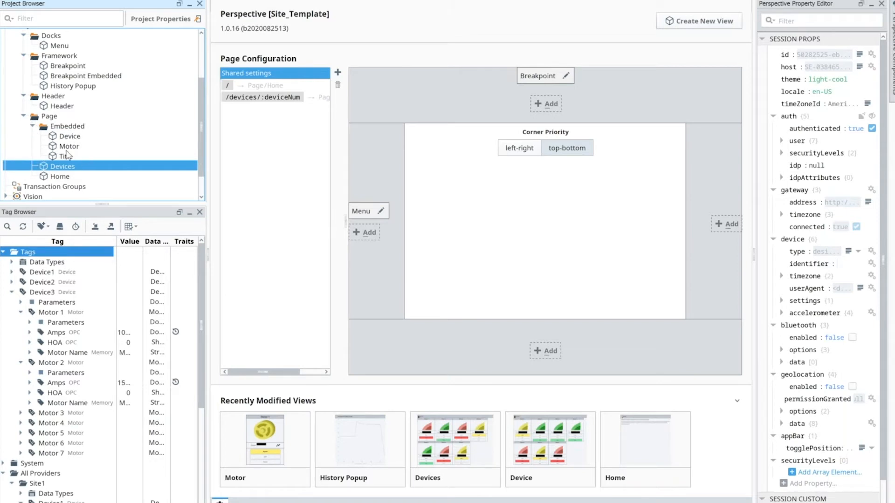
{"action": "left_click", "coordinate": [66, 147]}
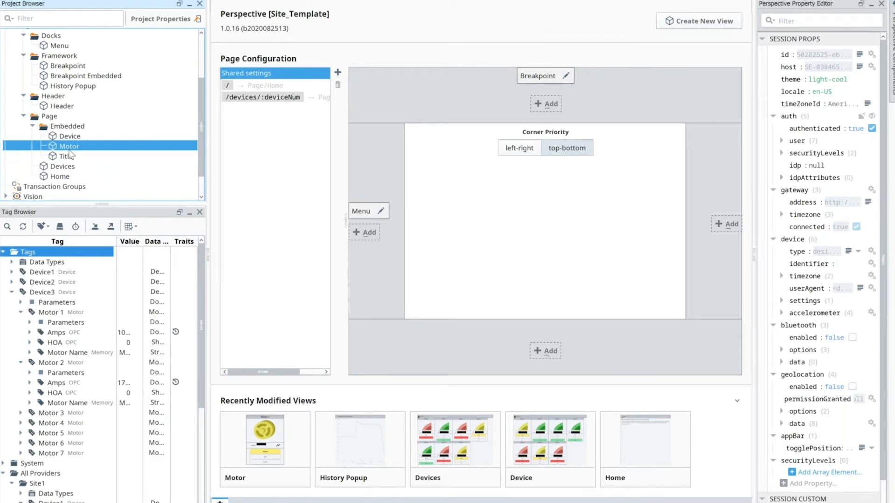
- Open the embedded Motor view, expand the tag Data Types folder, and open the Motor type definition
{"action": "double_click", "coordinate": [69, 150]}
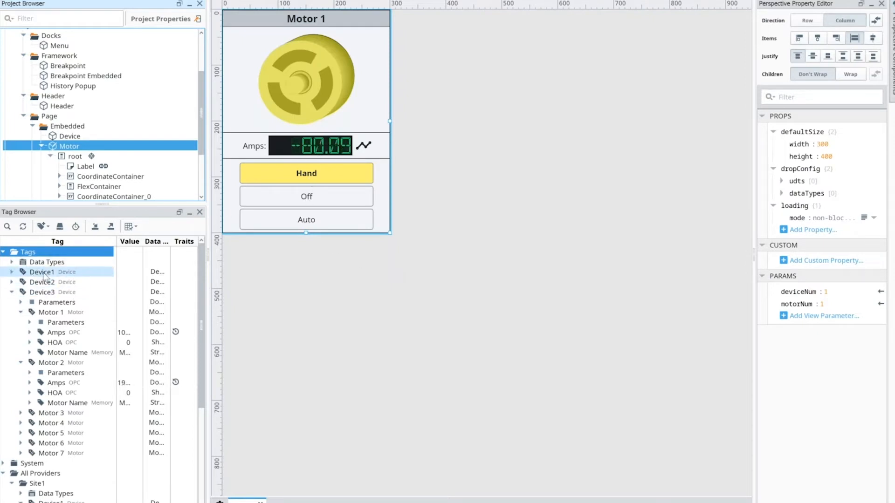
{"action": "left_click", "coordinate": [12, 262]}
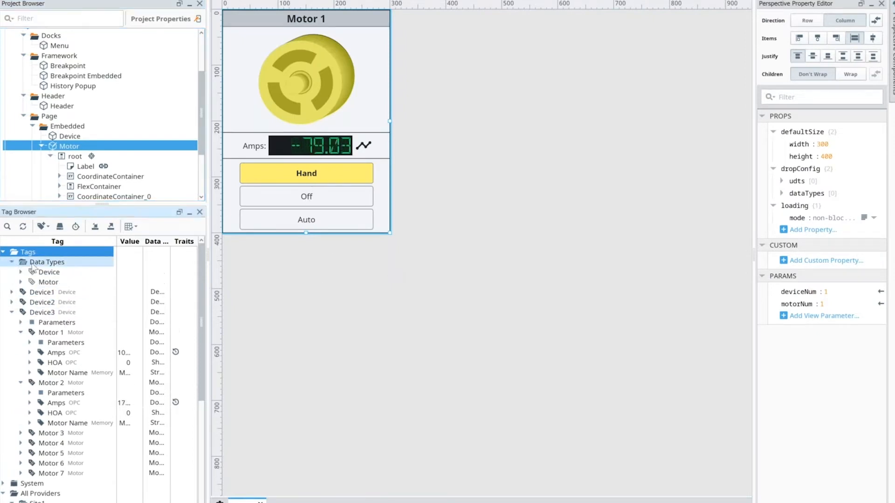
{"action": "left_click", "coordinate": [20, 282]}
{"action": "left_click", "coordinate": [48, 283]}
{"action": "double_click", "coordinate": [48, 283]}
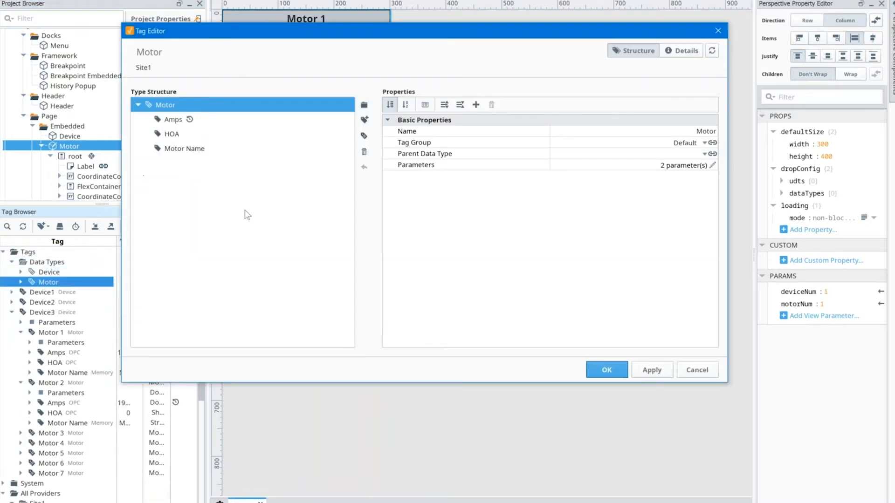
{"action": "left_click", "coordinate": [169, 118]}
{"action": "left_click", "coordinate": [166, 110]}
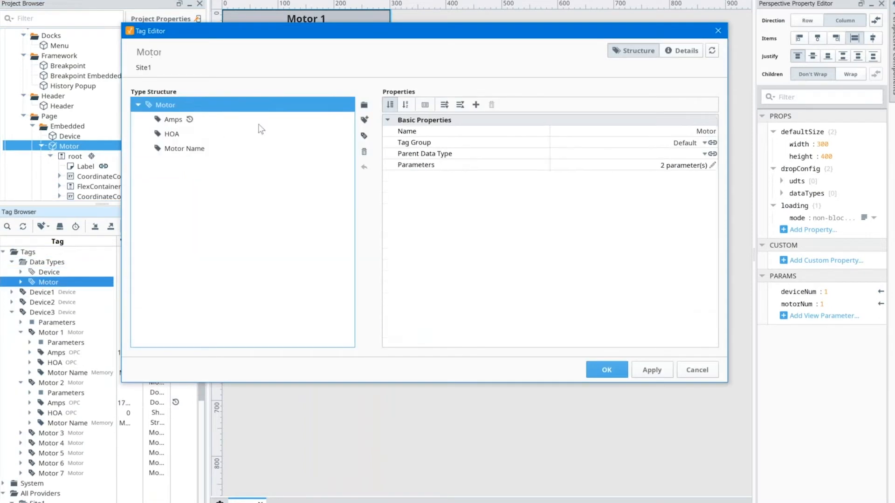
{"action": "left_click", "coordinate": [365, 151]}
{"action": "left_click", "coordinate": [169, 107]}
{"action": "left_click", "coordinate": [697, 370]}
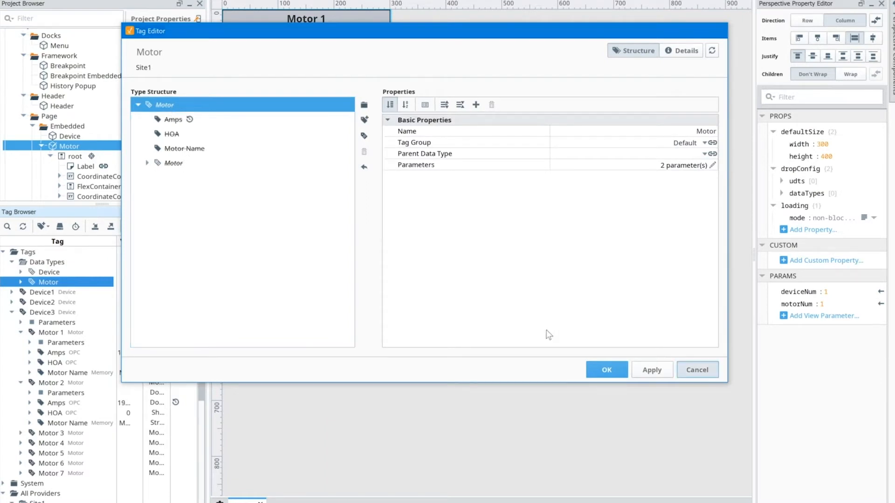
- Reopen the Motor data type, review its DeviceNum and MotorNum parameters, and close the editor without applying changes
{"action": "double_click", "coordinate": [44, 282]}
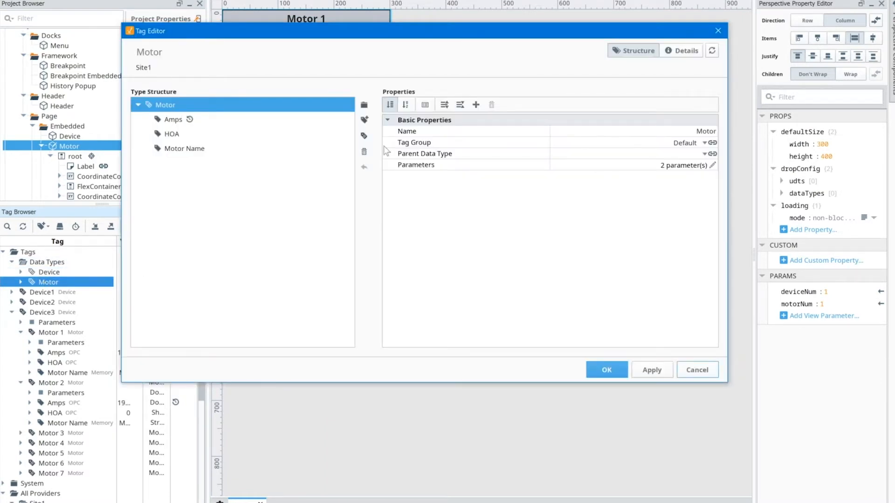
{"action": "left_click", "coordinate": [713, 166]}
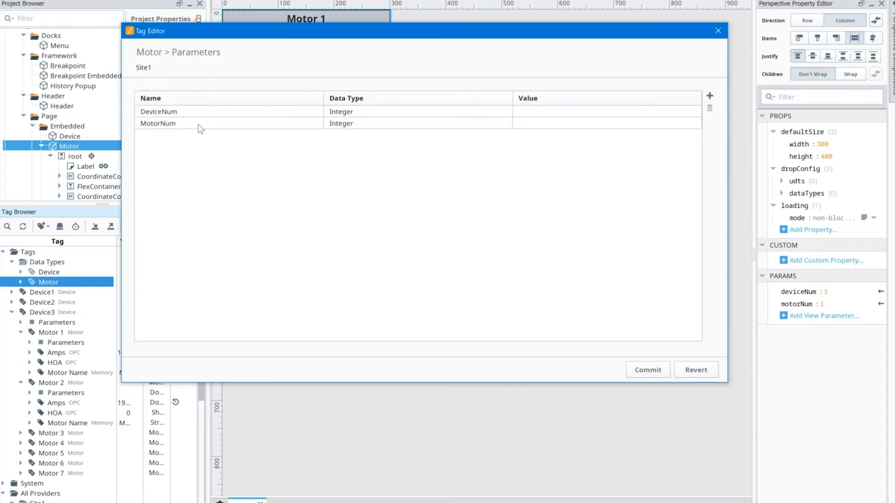
{"action": "left_click", "coordinate": [699, 373]}
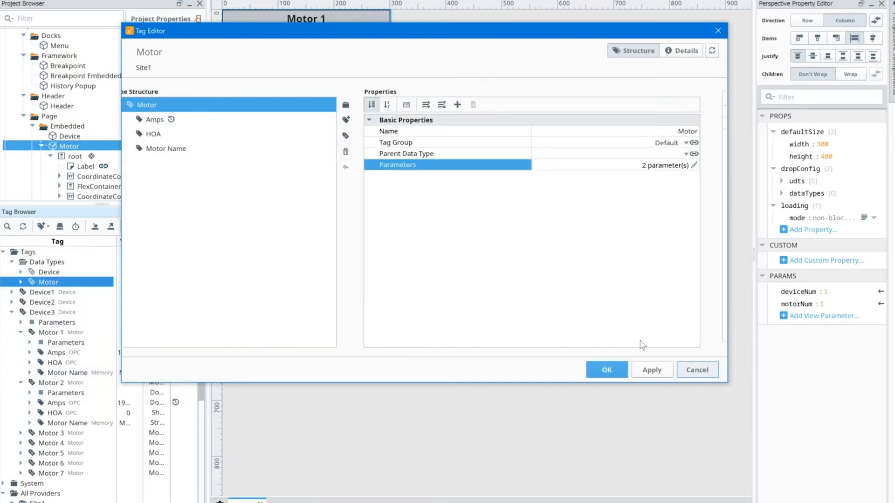
{"action": "left_click", "coordinate": [709, 373]}
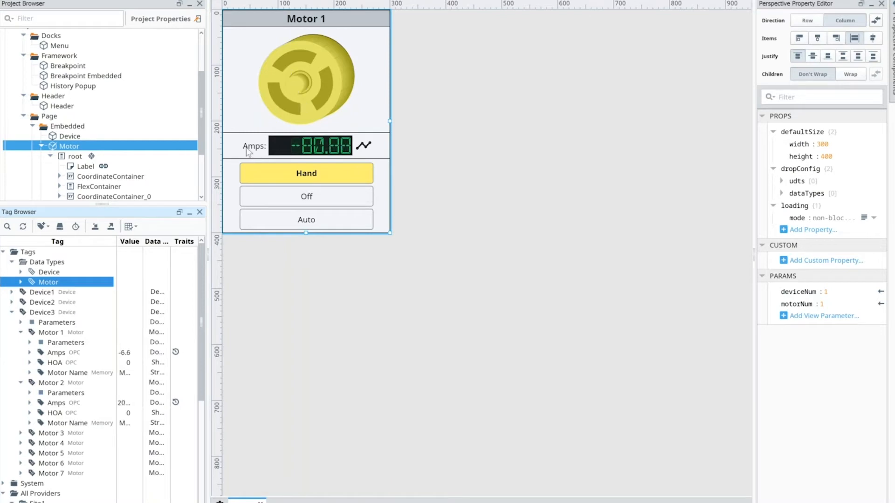
- Inspect the Motor view's title label and the coordinate container holding the motor graphic
{"action": "left_click", "coordinate": [285, 22]}
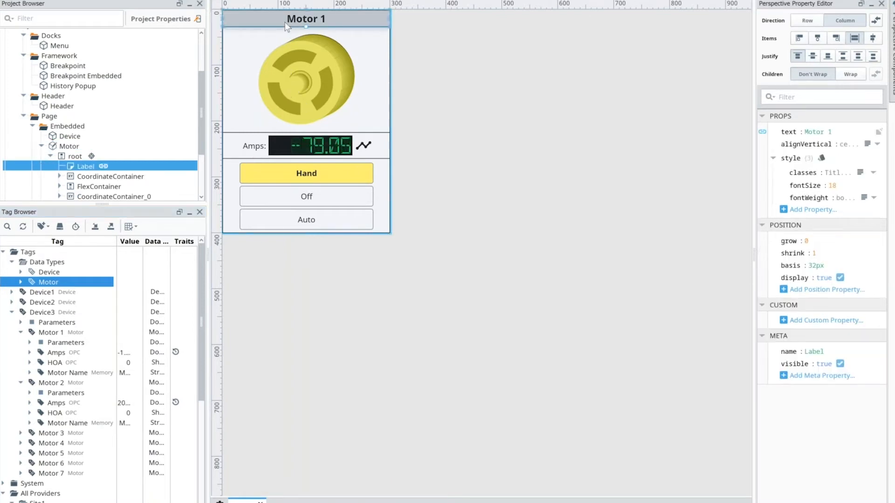
{"action": "left_click", "coordinate": [320, 82]}
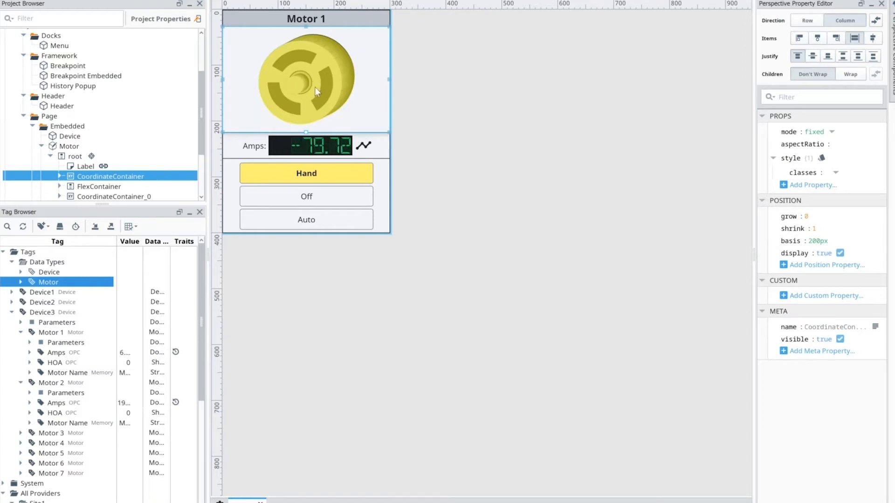
{"action": "double_click", "coordinate": [316, 88]}
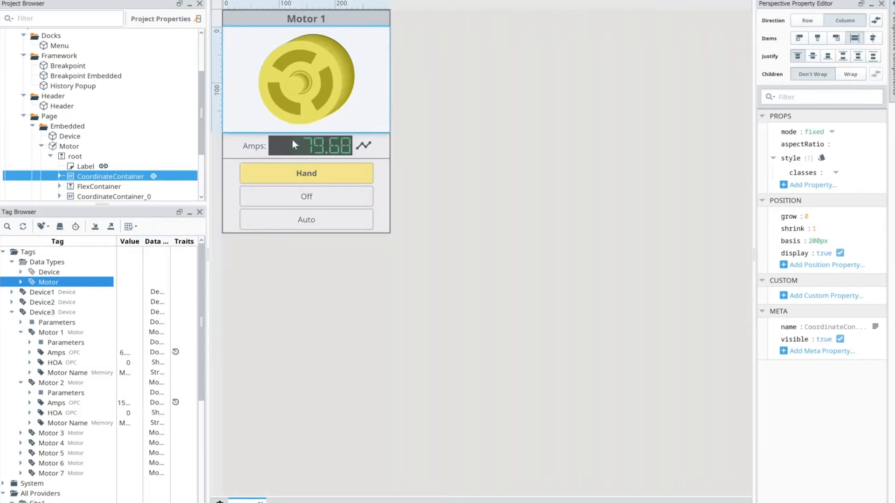
{"action": "double_click", "coordinate": [285, 153]}
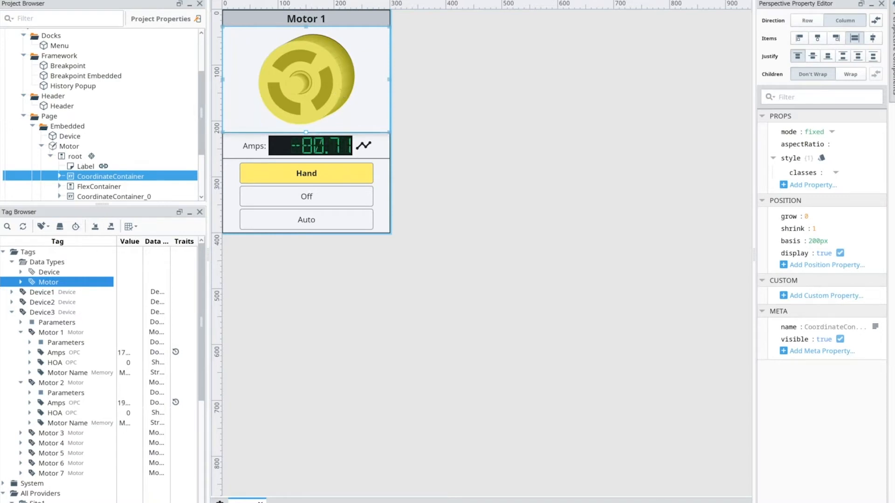
- Open the embedded Device view, list the motors inside the Device data type, and select the view's existing flex repeater
{"action": "left_click", "coordinate": [68, 137]}
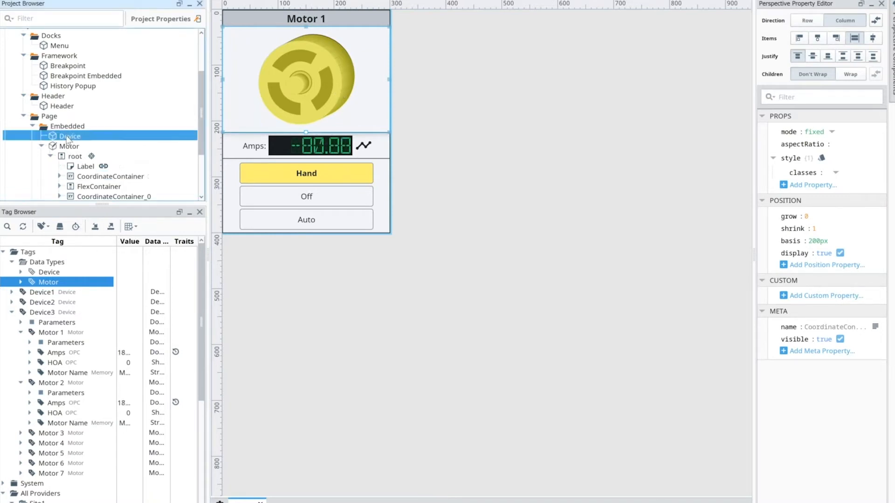
{"action": "double_click", "coordinate": [69, 137]}
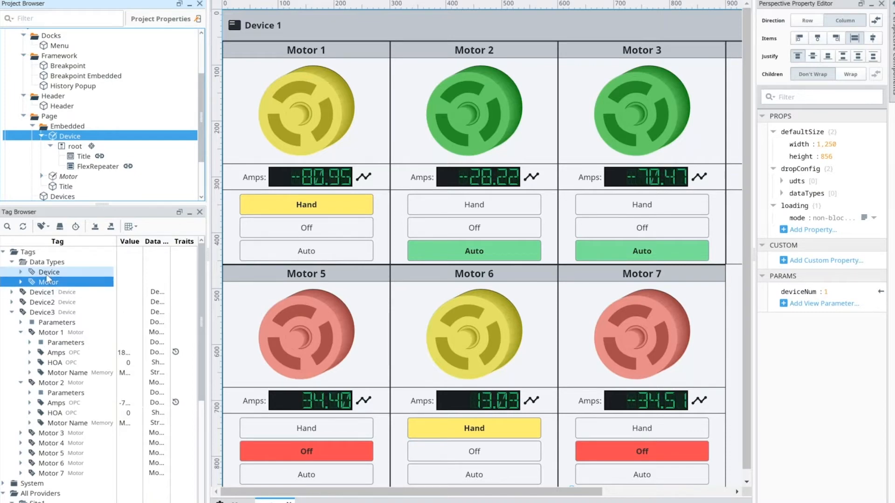
{"action": "left_click", "coordinate": [22, 273]}
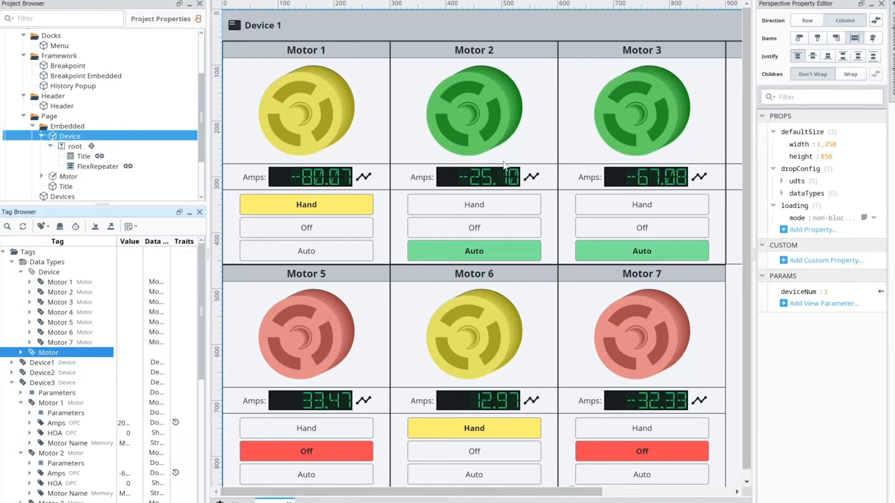
{"action": "left_click", "coordinate": [427, 167]}
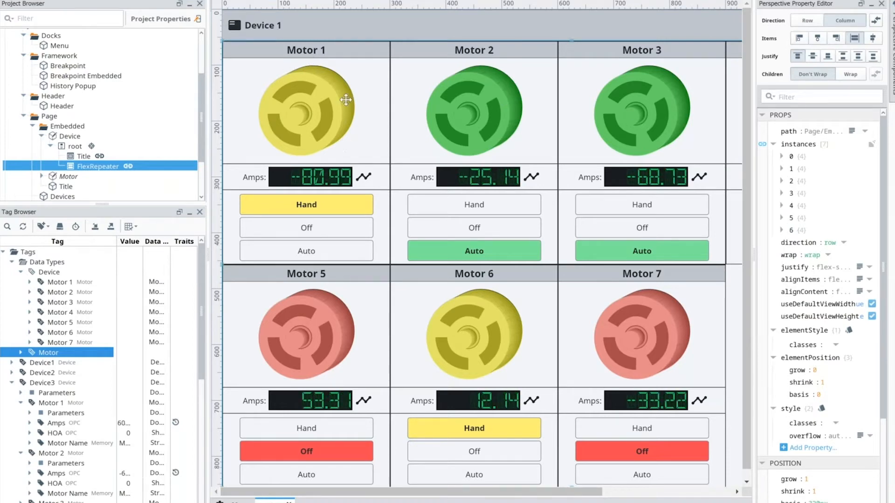
- Search the Perspective components for "flex" and add another Flex Repeater to the Device view
{"action": "left_click", "coordinate": [892, 84]}
{"action": "scroll", "coordinate": [830, 262], "scroll_direction": "down", "scroll_amount": 4}
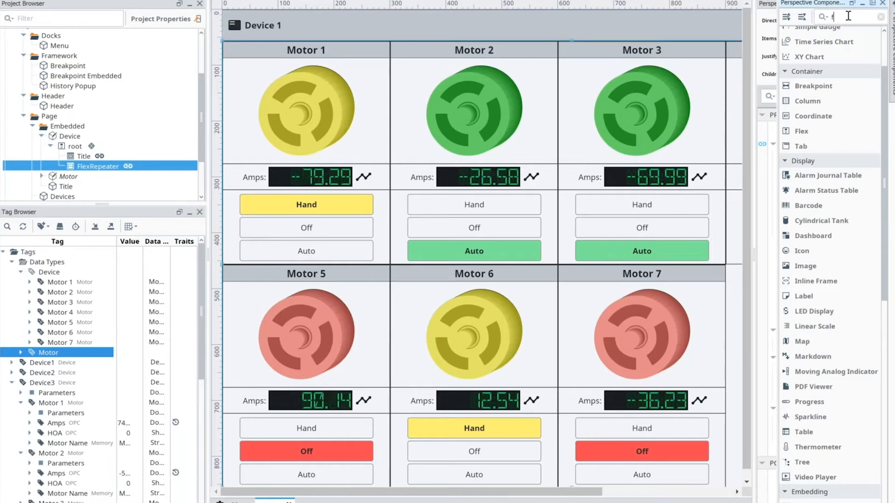
{"action": "type", "text": "flex"}
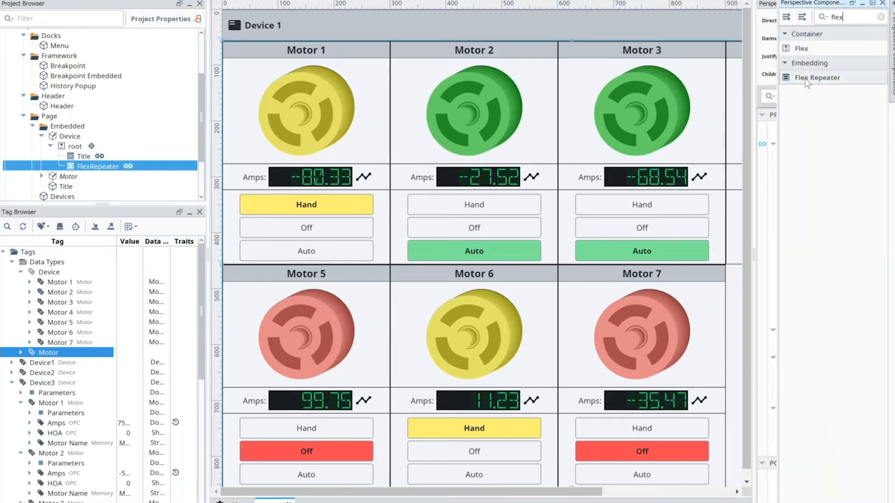
{"action": "left_click_drag", "start_coordinate": [806, 82], "coordinate": [586, 119]}
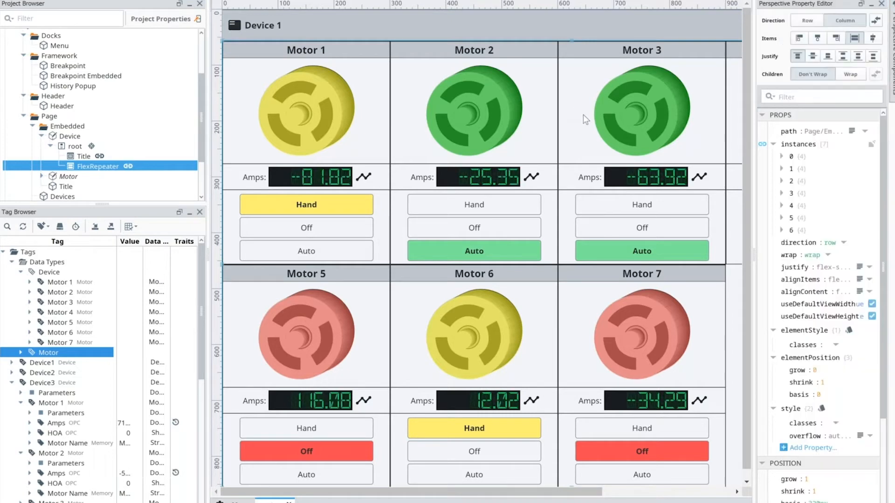
{"action": "left_click", "coordinate": [592, 130]}
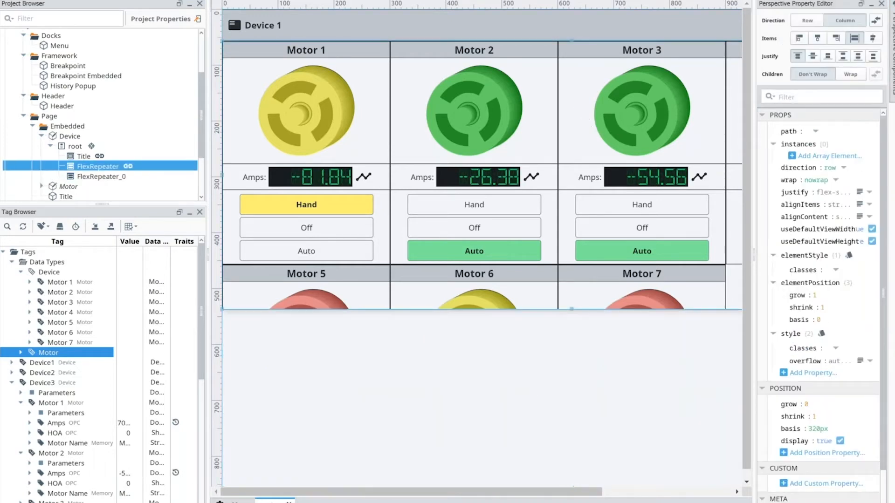
- Delete the extra Flex Repeater from the Device view's root container
{"action": "left_click", "coordinate": [101, 176]}
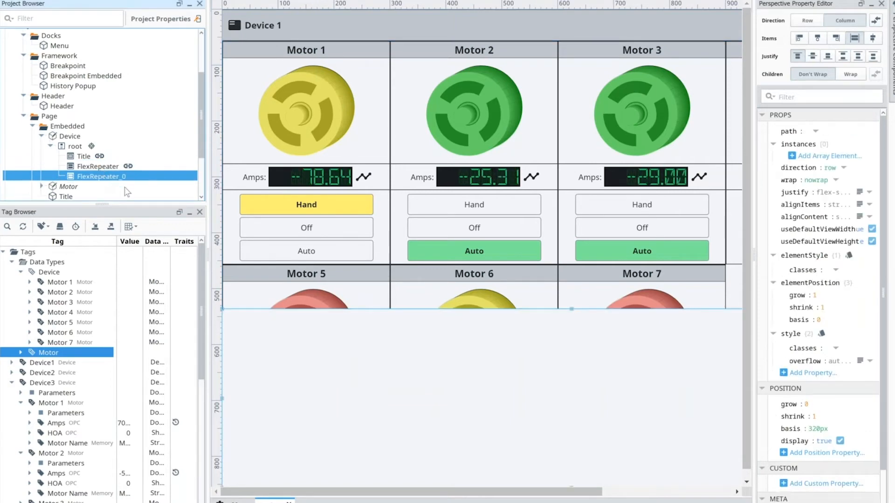
{"action": "key", "text": "Delete"}
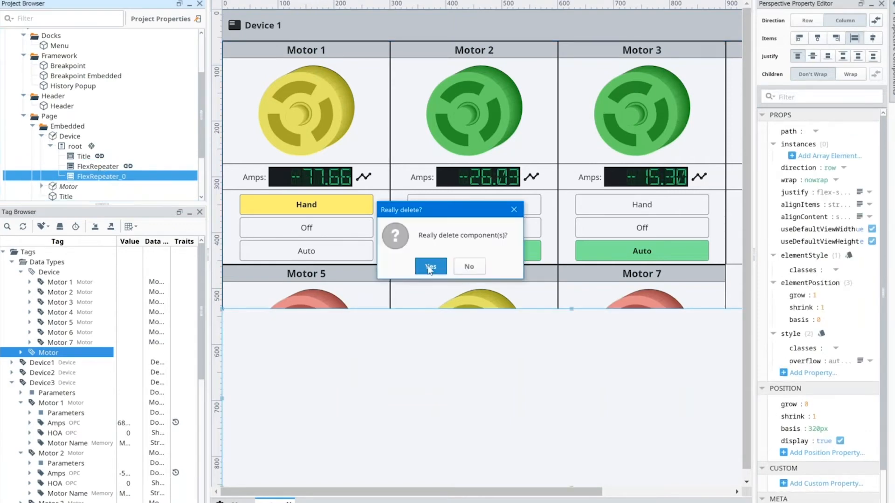
{"action": "left_click", "coordinate": [430, 268]}
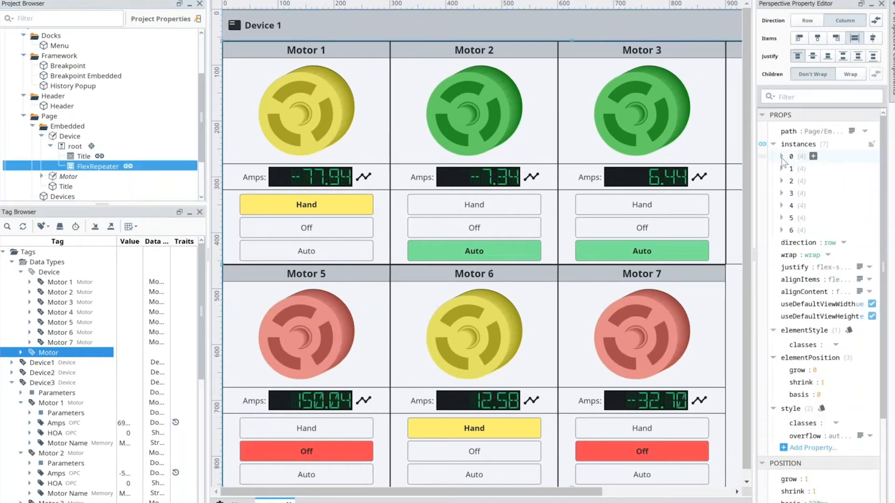
- Examine instances 0 and 1 of the original flex repeater and its full view path, leaving the path unedited
{"action": "left_click", "coordinate": [782, 156]}
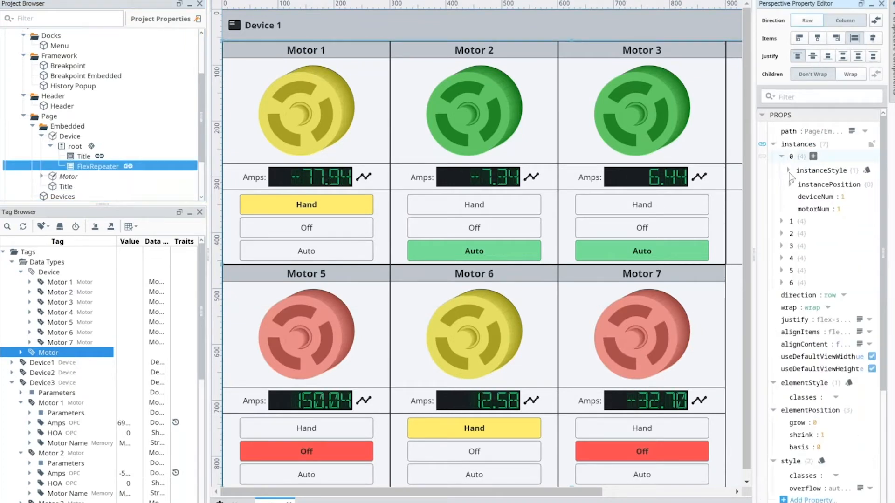
{"action": "left_click", "coordinate": [782, 221]}
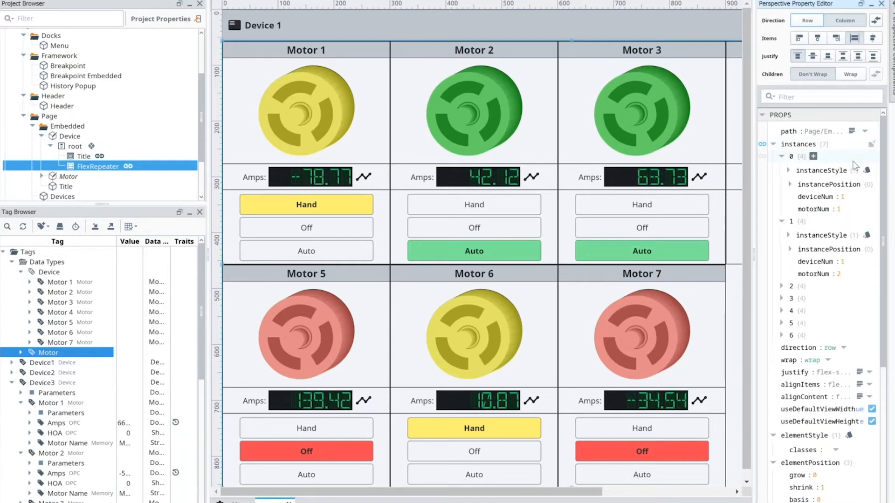
{"action": "left_click", "coordinate": [852, 132]}
{"action": "left_click_drag", "start_coordinate": [693, 148], "coordinate": [772, 148]}
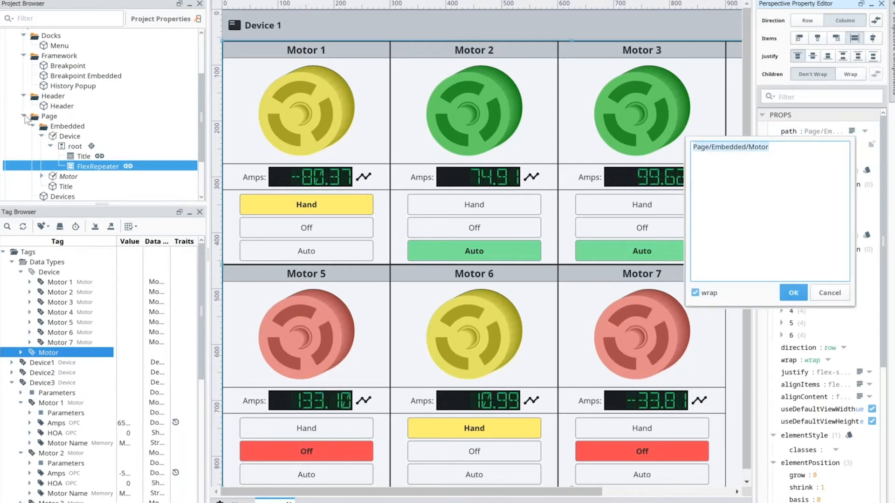
{"action": "key", "text": "Escape"}
- Locate the Motor view in the Page/Embedded folder and open it to see its parameters
{"action": "left_click", "coordinate": [61, 126]}
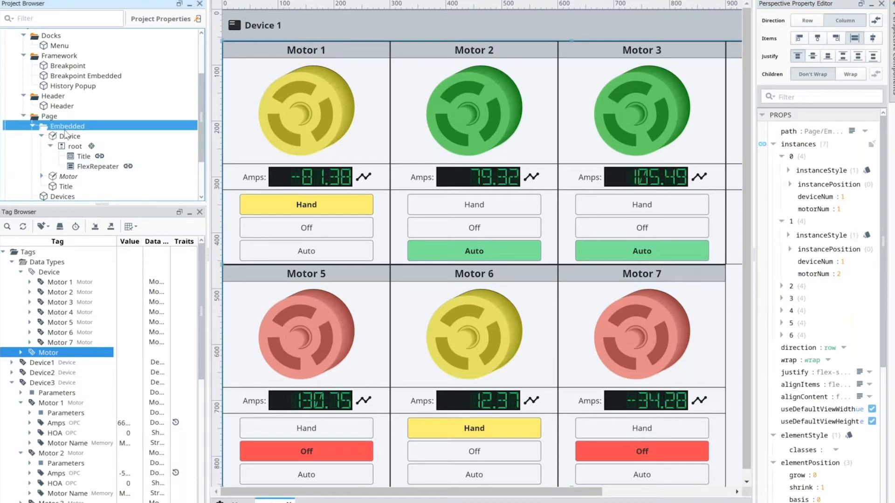
{"action": "left_click", "coordinate": [69, 177]}
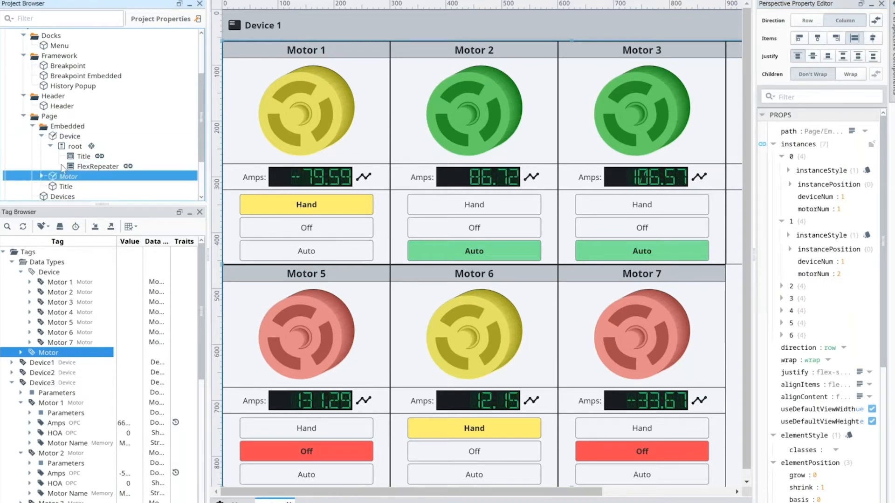
{"action": "double_click", "coordinate": [69, 177]}
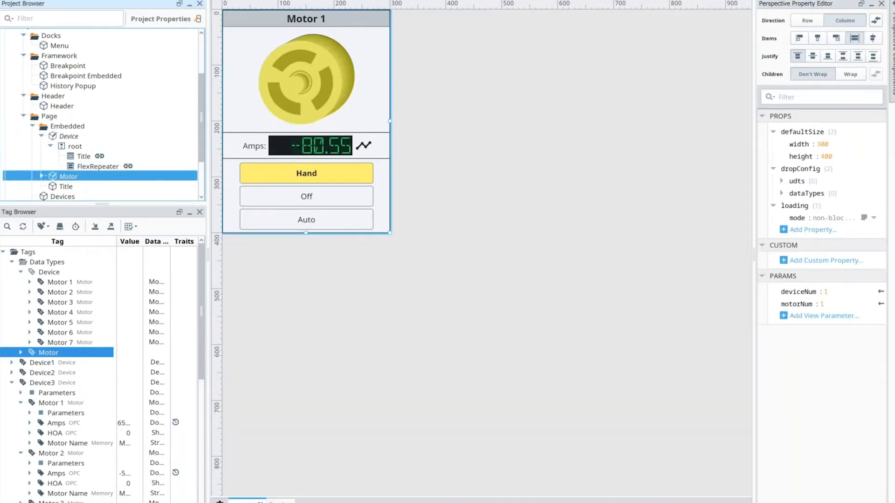
- Return to the Device view and compare the deviceNum and motorNum values of flex repeater instances 0, 1 and 2
{"action": "left_click", "coordinate": [280, 502]}
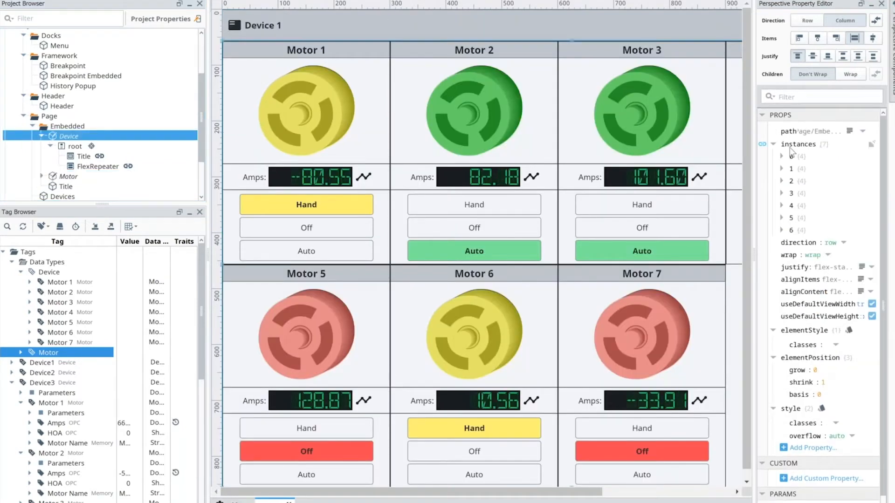
{"action": "left_click", "coordinate": [530, 153]}
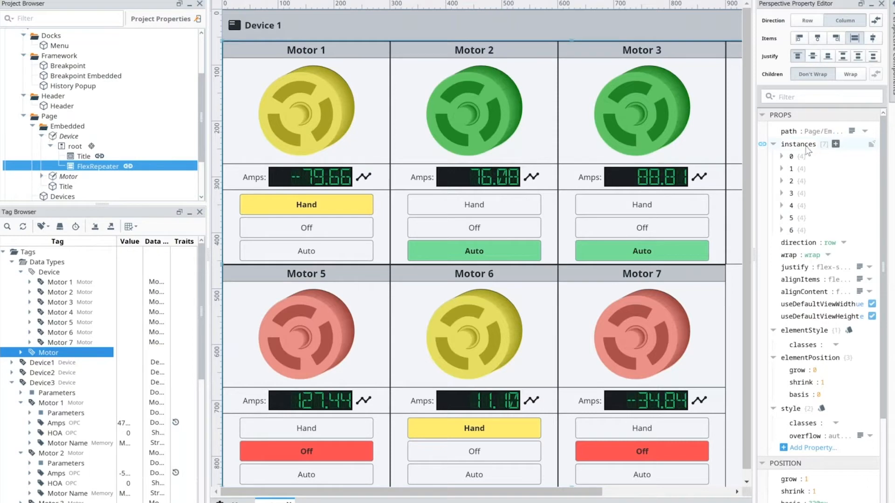
{"action": "left_click", "coordinate": [783, 157]}
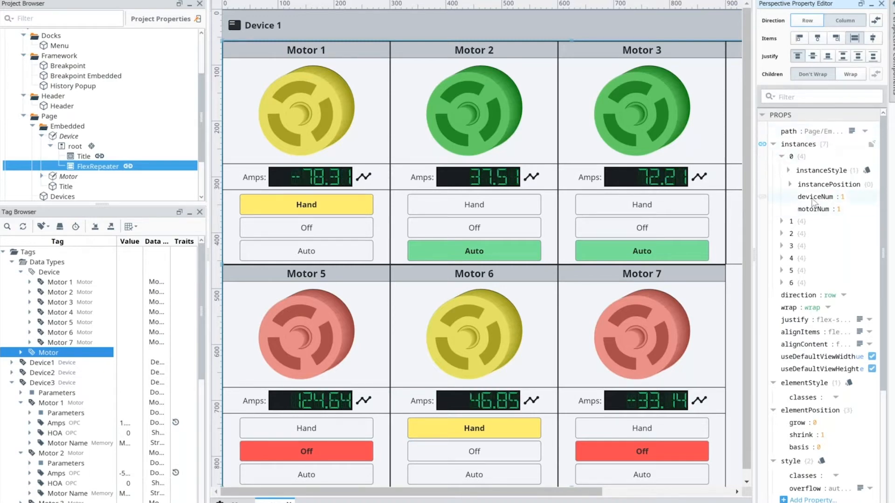
{"action": "left_click", "coordinate": [781, 222]}
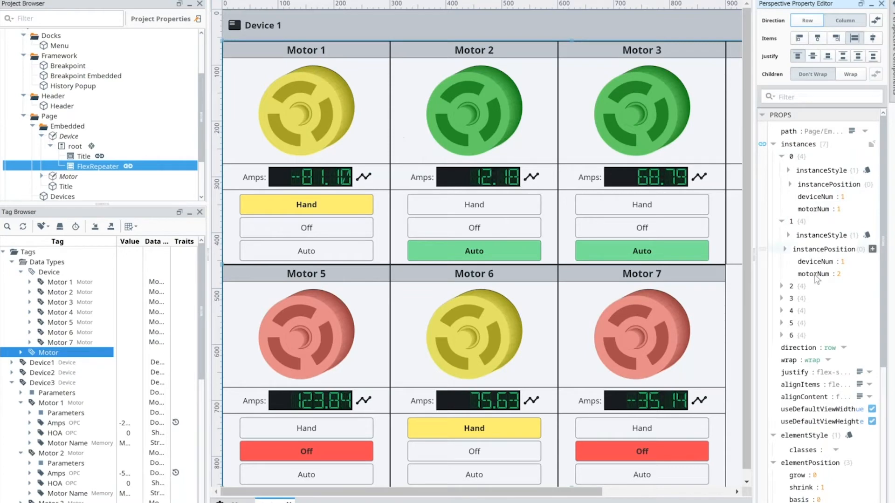
{"action": "left_click", "coordinate": [782, 286]}
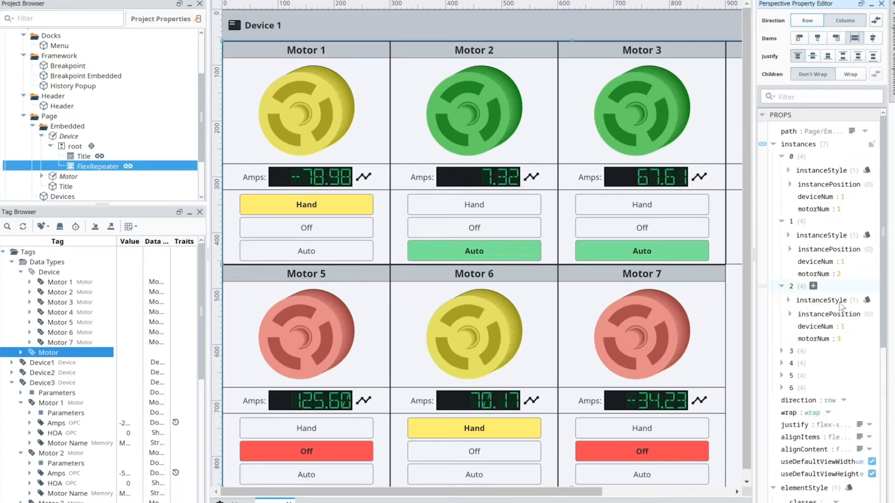
- Expand flex repeater instances 3 and 4 and compare their deviceNum and motorNum values with the earlier instances
{"action": "left_click", "coordinate": [781, 351]}
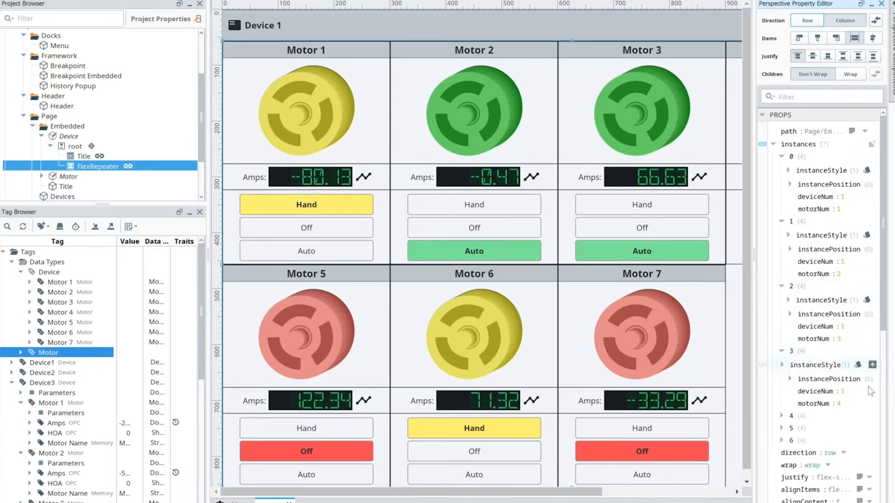
{"action": "left_click", "coordinate": [782, 416]}
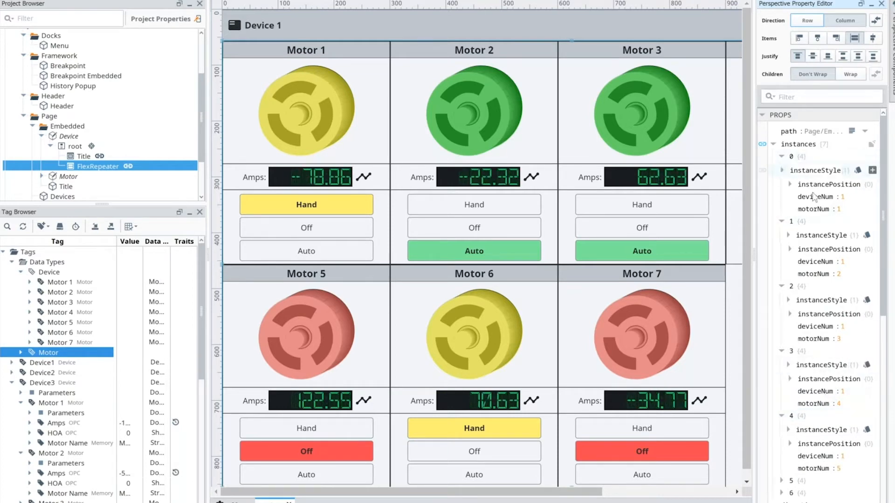
{"action": "scroll", "coordinate": [833, 450], "scroll_direction": "down", "scroll_amount": 1}
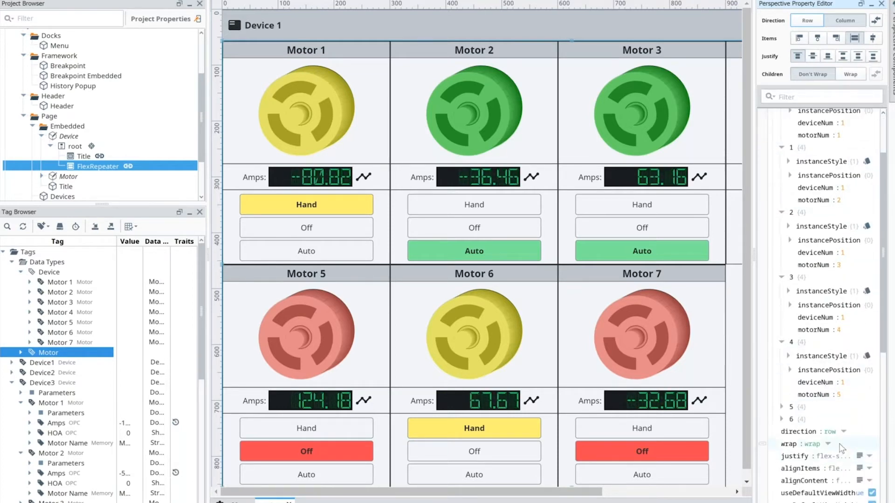
{"action": "scroll", "coordinate": [839, 449], "scroll_direction": "up", "scroll_amount": 1}
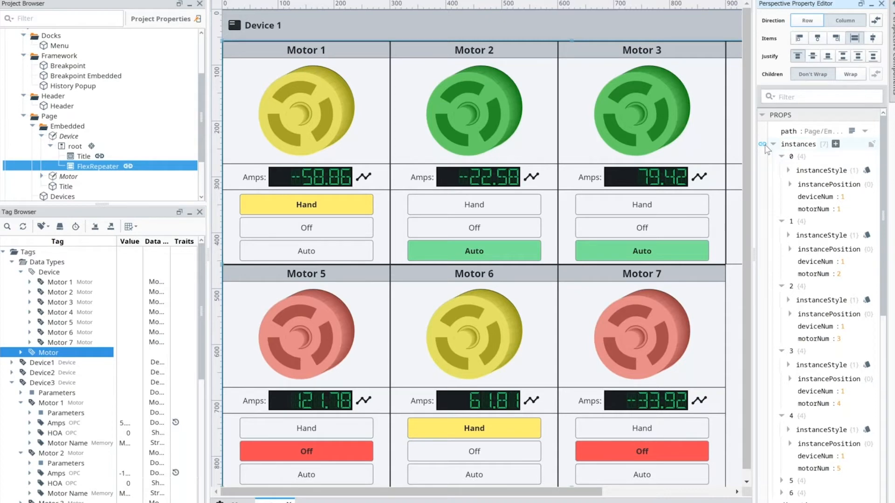
- Open the binding on the flex repeater's instances property and examine its source property, script transform and the available transform types
{"action": "left_click", "coordinate": [763, 144]}
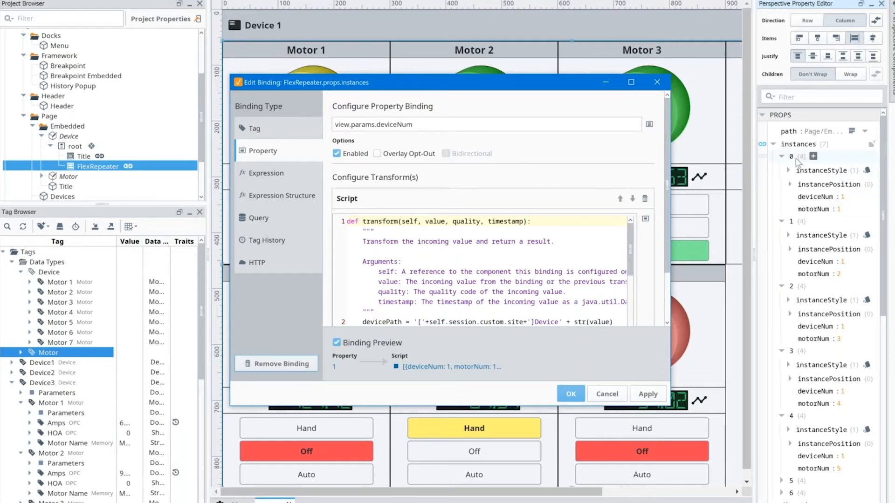
{"action": "scroll", "coordinate": [795, 163], "scroll_direction": "down", "scroll_amount": 2}
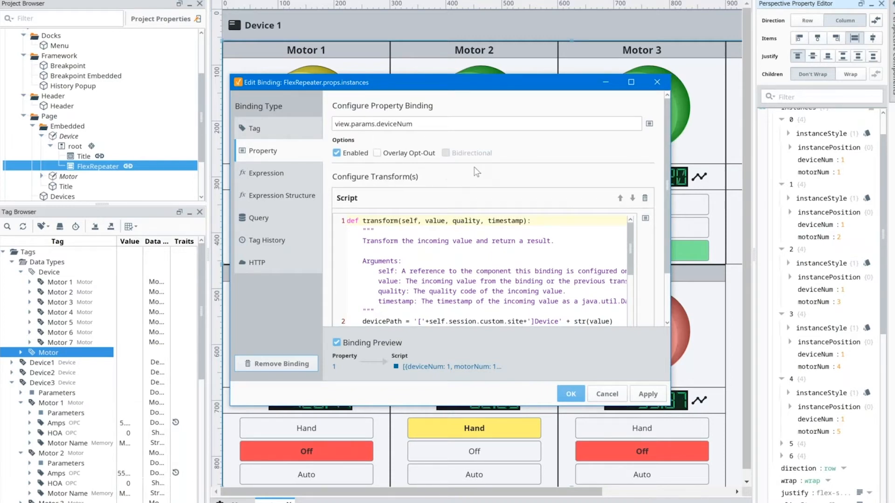
{"action": "scroll", "coordinate": [509, 193], "scroll_direction": "down", "scroll_amount": 5}
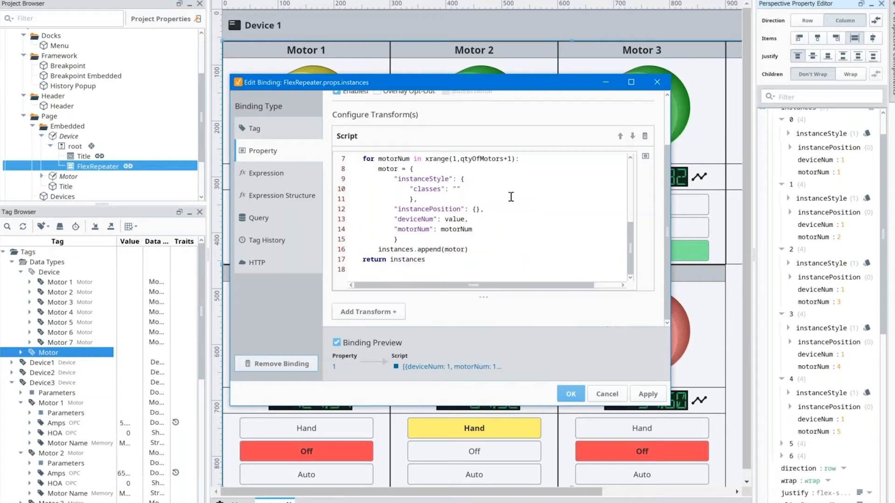
{"action": "left_click", "coordinate": [354, 312]}
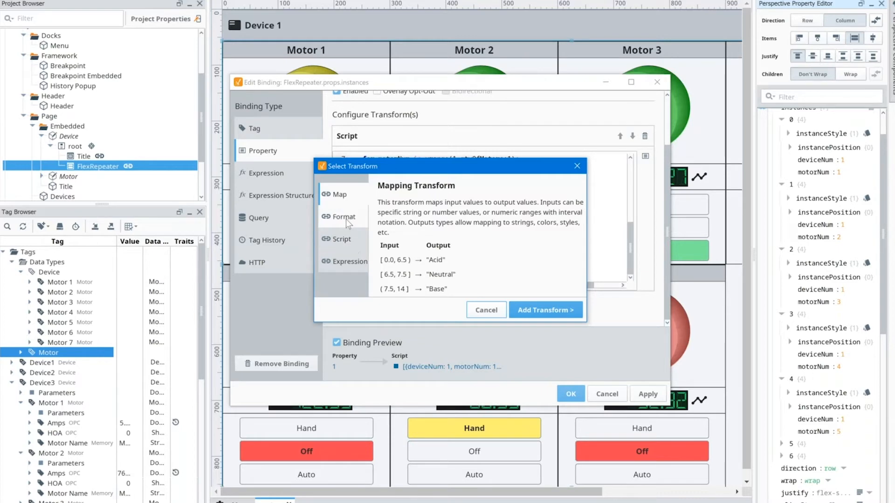
{"action": "left_click", "coordinate": [487, 310]}
{"action": "scroll", "coordinate": [469, 207], "scroll_direction": "up", "scroll_amount": 5}
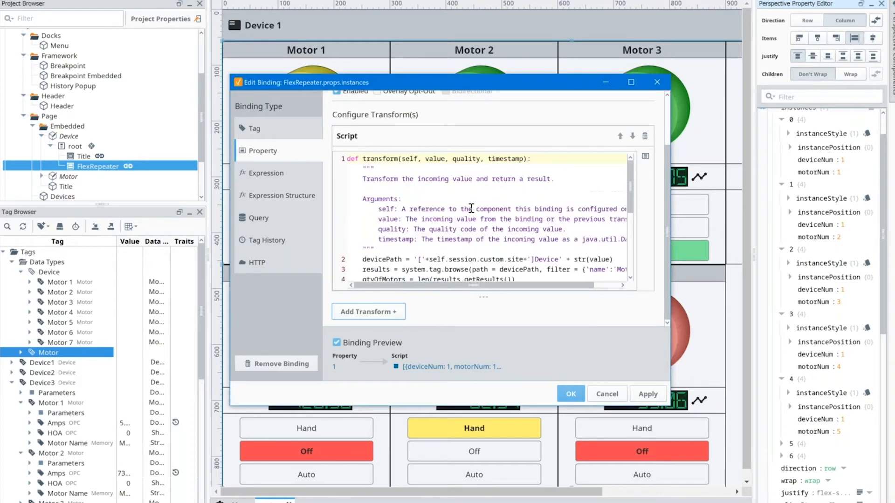
- Examine the system.tag.browse call in the transform script, including its device path and Motor* name filter
{"action": "scroll", "coordinate": [471, 209], "scroll_direction": "down", "scroll_amount": 2}
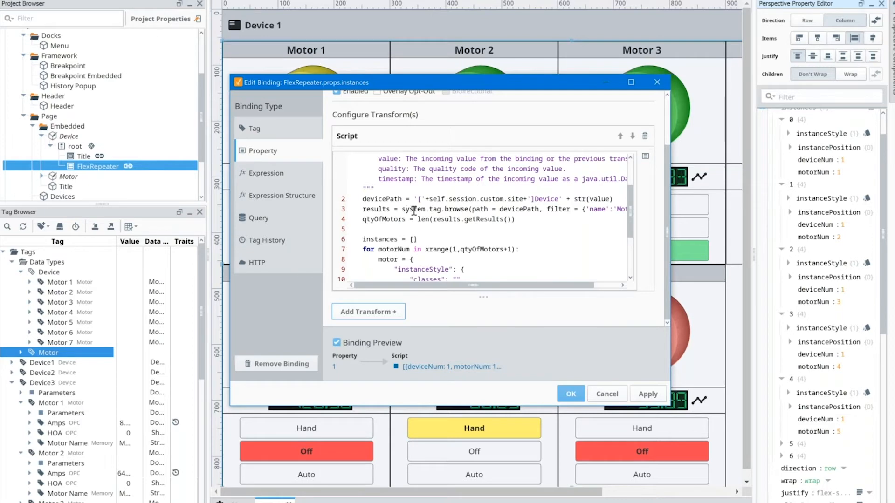
{"action": "left_click_drag", "start_coordinate": [402, 210], "coordinate": [470, 211]}
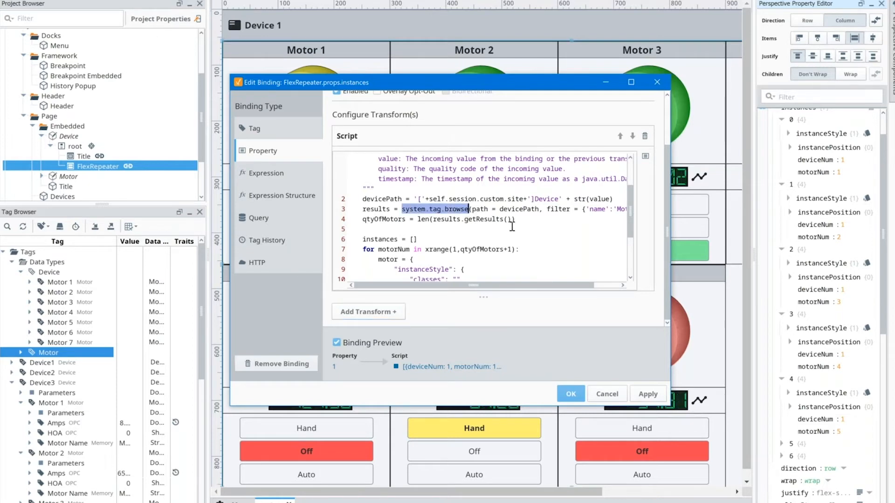
{"action": "left_click_drag", "start_coordinate": [562, 286], "coordinate": [617, 286]}
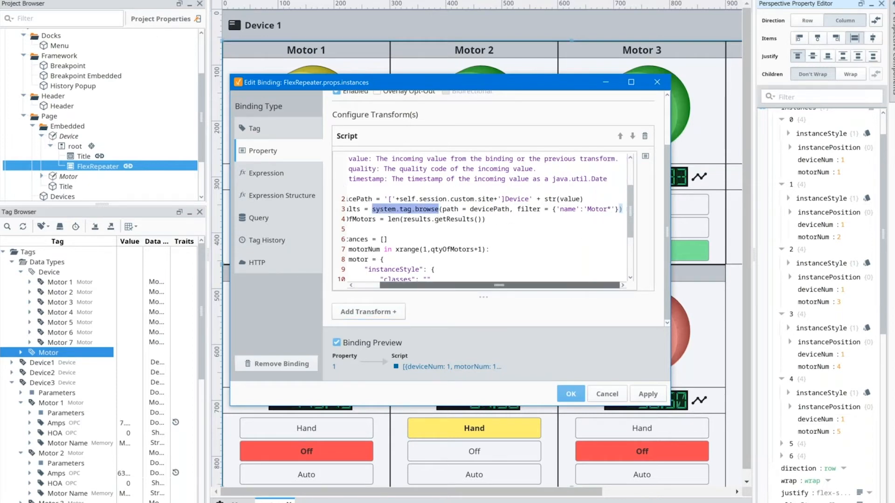
{"action": "double_click", "coordinate": [596, 209]}
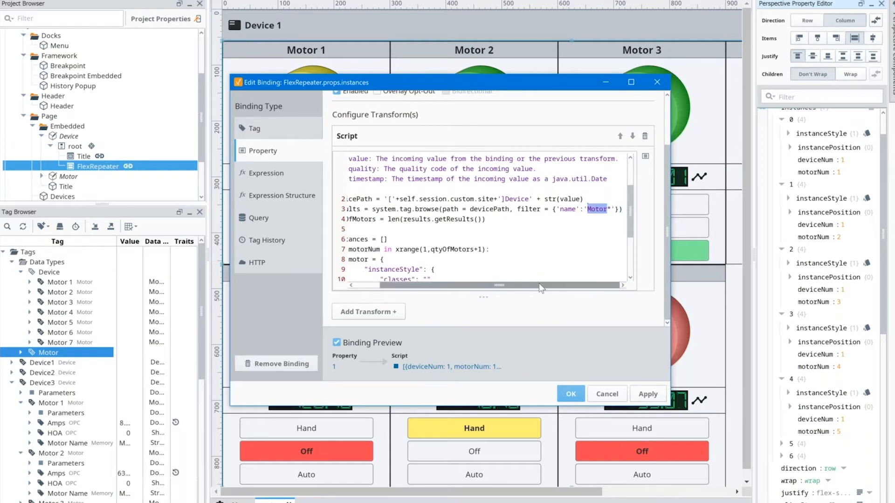
{"action": "left_click_drag", "start_coordinate": [533, 286], "coordinate": [506, 289]}
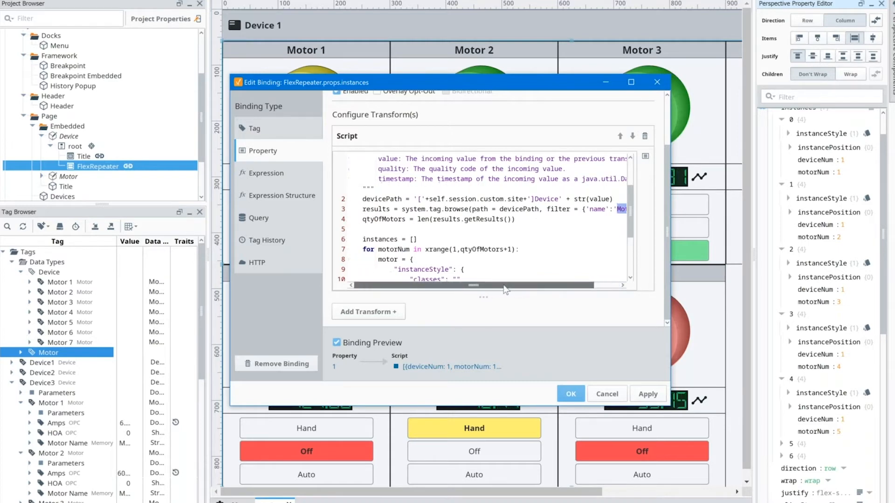
- Examine qtyOfMotors and the loop that builds each motor instance in the script, and close the binding without changes
{"action": "double_click", "coordinate": [423, 220]}
{"action": "left_click_drag", "start_coordinate": [364, 220], "coordinate": [406, 219]}
{"action": "scroll", "coordinate": [446, 247], "scroll_direction": "down", "scroll_amount": 1}
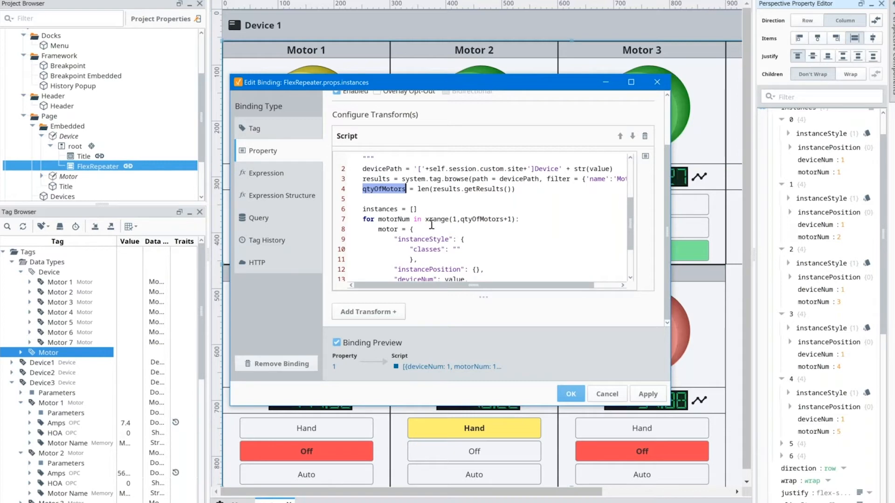
{"action": "scroll", "coordinate": [445, 227], "scroll_direction": "down", "scroll_amount": 2}
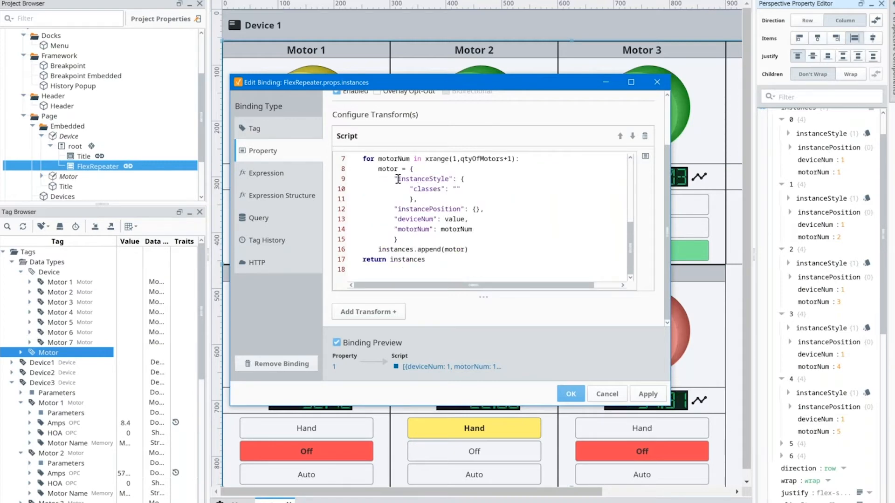
{"action": "double_click", "coordinate": [447, 219]}
{"action": "scroll", "coordinate": [421, 141], "scroll_direction": "up", "scroll_amount": 3}
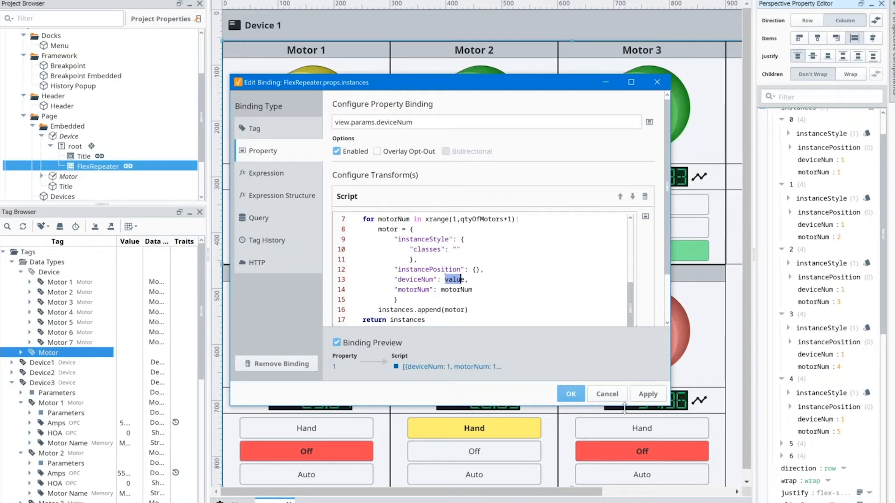
{"action": "left_click", "coordinate": [610, 395]}
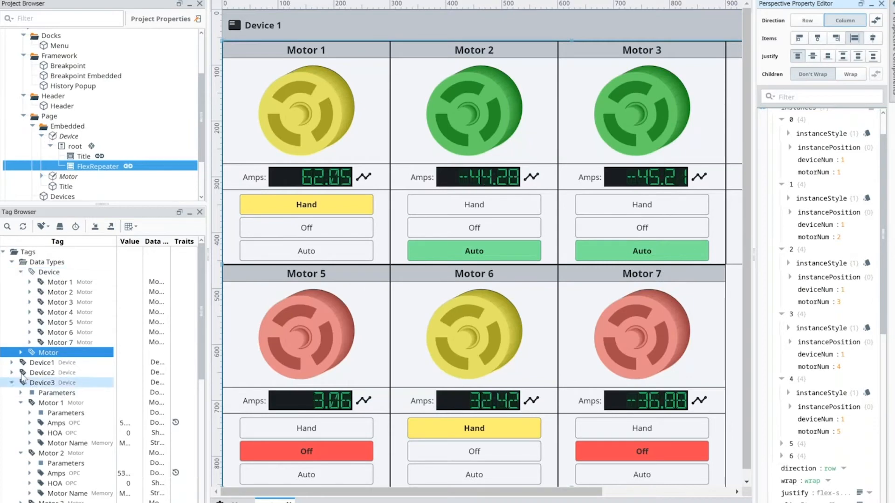
- Expand the Device1 tag and compare its motor tags with the motors displayed in the view and the flex repeater's properties
{"action": "left_click", "coordinate": [12, 363]}
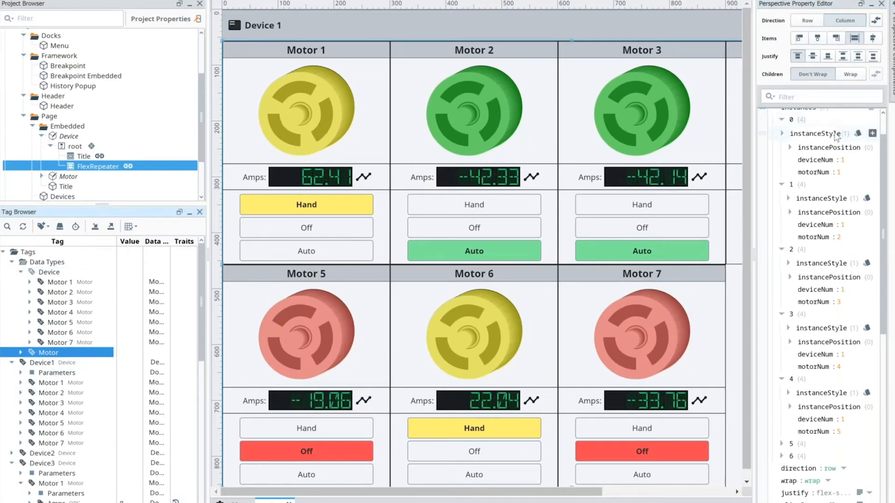
{"action": "scroll", "coordinate": [835, 135], "scroll_direction": "up", "scroll_amount": 2}
{"action": "scroll", "coordinate": [835, 284], "scroll_direction": "down", "scroll_amount": 8}
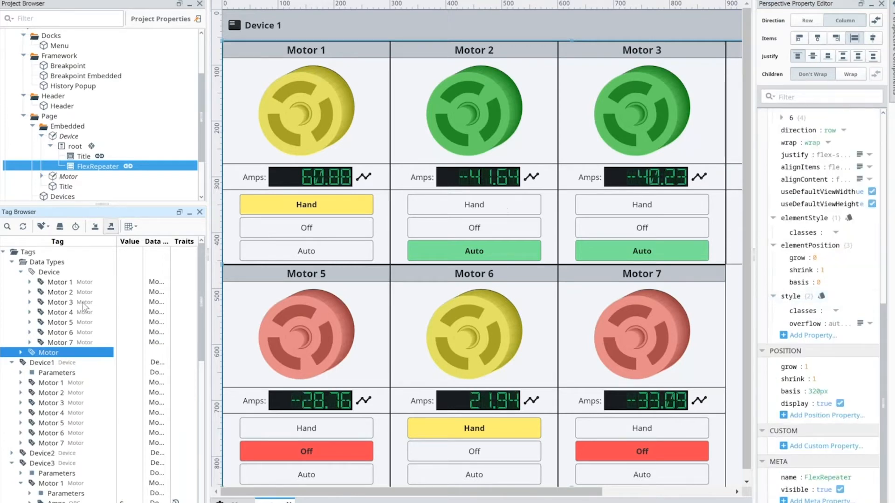
{"action": "left_click", "coordinate": [37, 365]}
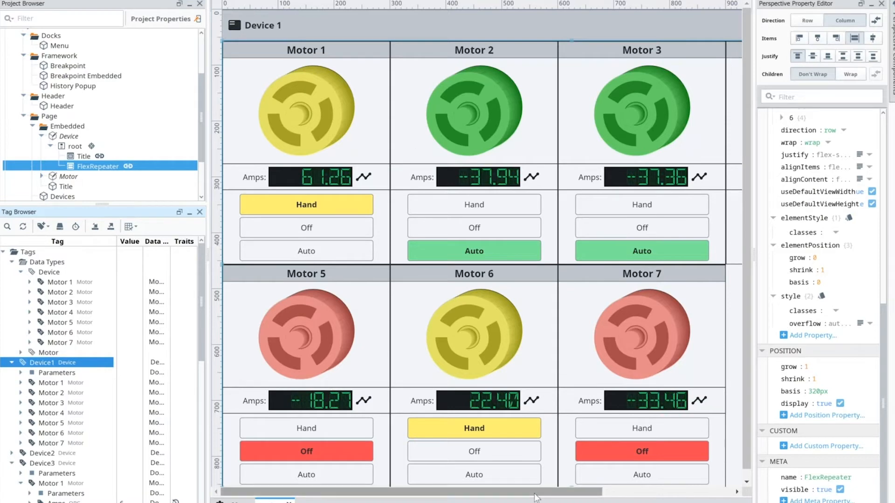
{"action": "scroll", "coordinate": [534, 493], "scroll_direction": "right", "scroll_amount": 3}
{"action": "scroll", "coordinate": [522, 500], "scroll_direction": "left", "scroll_amount": 3}
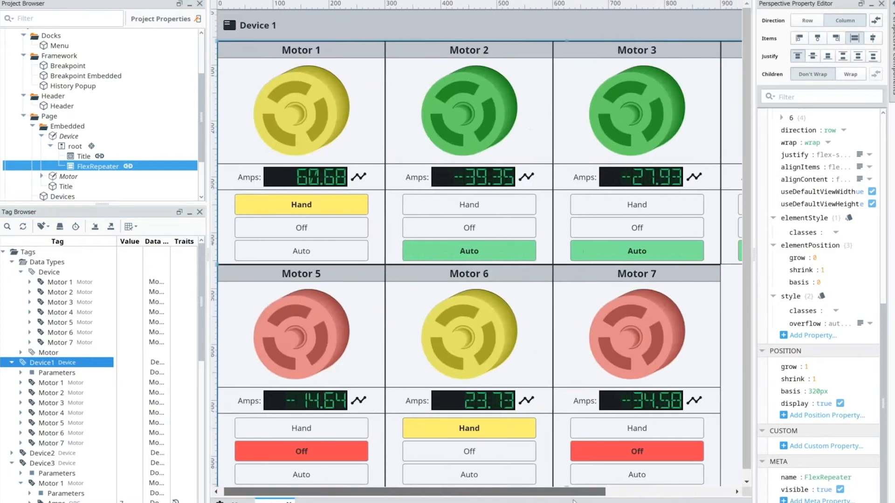
{"action": "scroll", "coordinate": [521, 501], "scroll_direction": "right", "scroll_amount": 3}
{"action": "scroll", "coordinate": [522, 500], "scroll_direction": "left", "scroll_amount": 3}
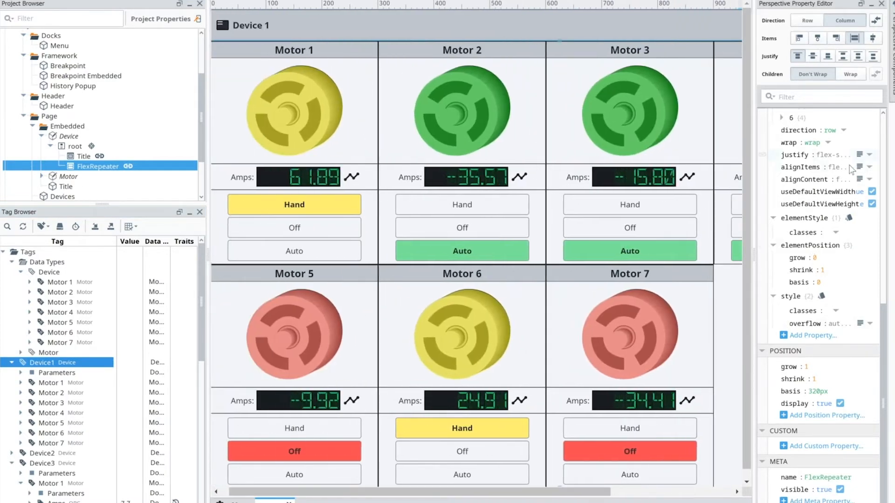
{"action": "scroll", "coordinate": [839, 210], "scroll_direction": "up", "scroll_amount": 6}
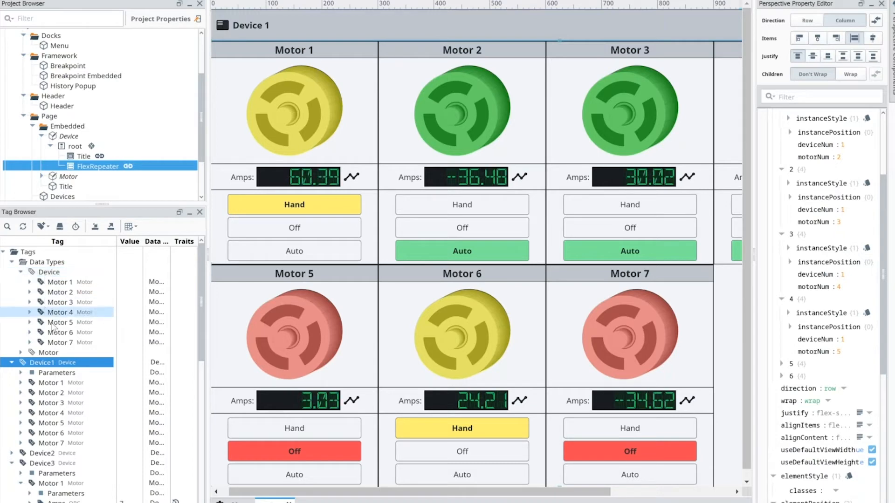
{"action": "scroll", "coordinate": [70, 334], "scroll_direction": "down", "scroll_amount": 1}
{"action": "scroll", "coordinate": [77, 337], "scroll_direction": "up", "scroll_amount": 1}
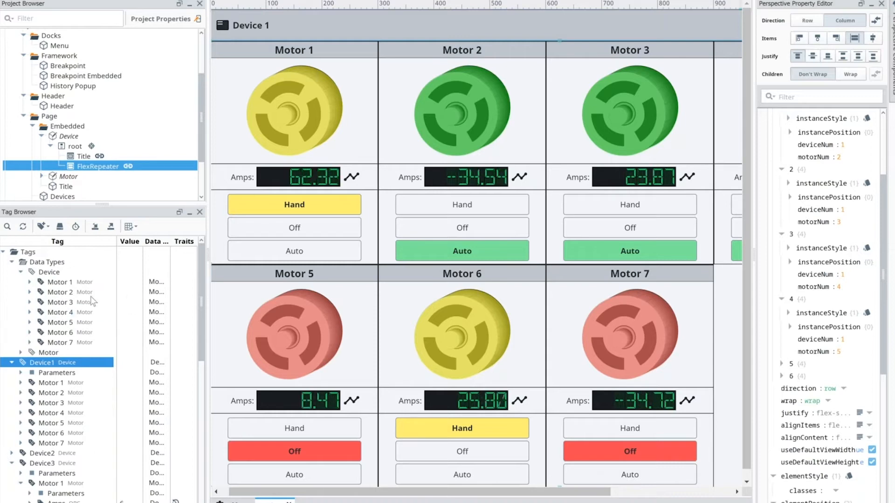
- Add a Motor type instance named Motor 8 to the Device data type
{"action": "double_click", "coordinate": [48, 273]}
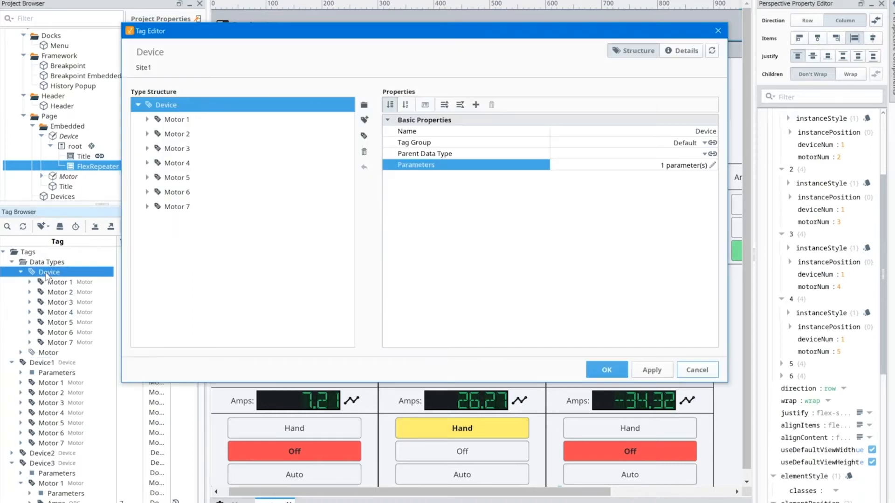
{"action": "left_click", "coordinate": [364, 136]}
{"action": "left_click", "coordinate": [215, 156]}
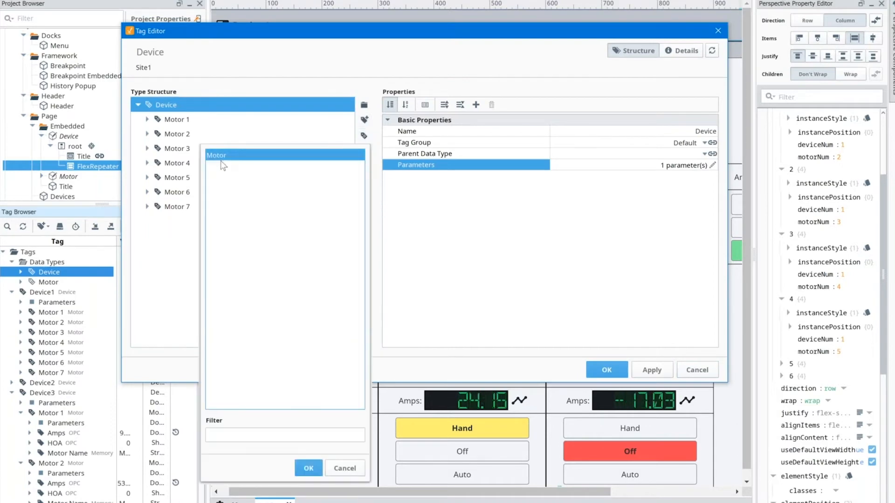
{"action": "left_click", "coordinate": [308, 468]}
{"action": "left_click", "coordinate": [653, 132]}
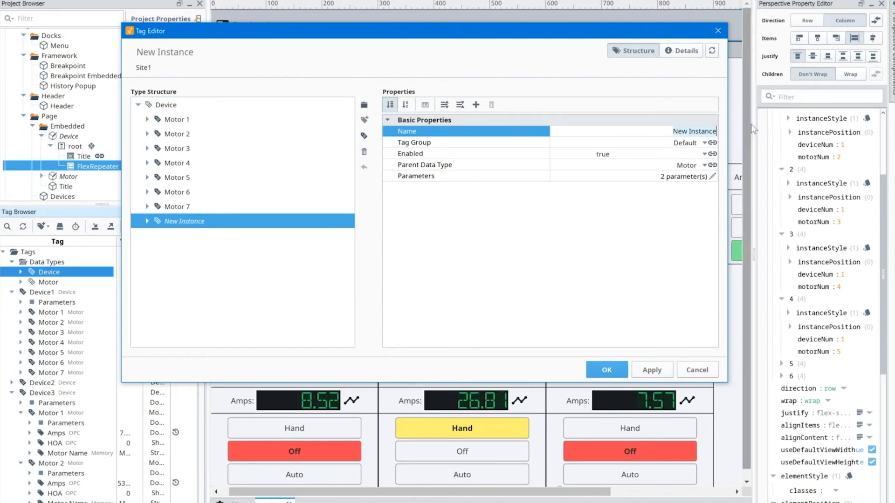
{"action": "type", "text": "Motor 8"}
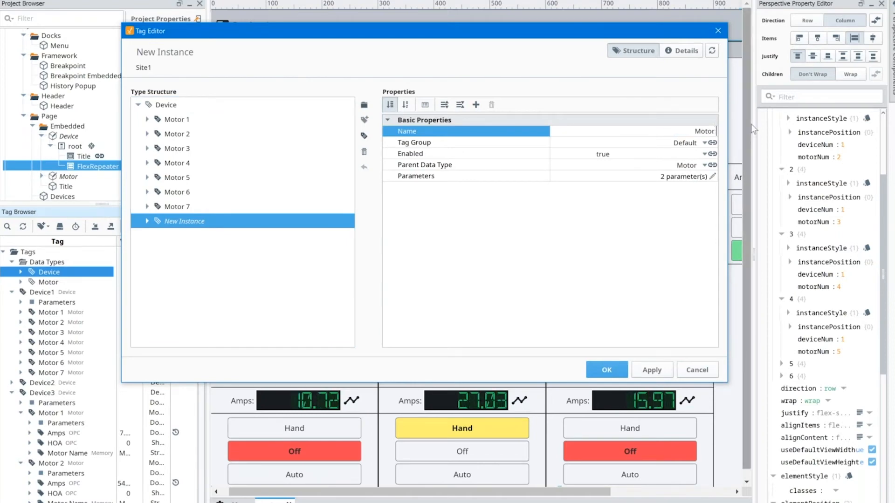
- Set Motor 8's DeviceNum parameter to {DeviceNum} and its MotorNum to 8, and save the Device data type
{"action": "left_click", "coordinate": [713, 176]}
{"action": "left_click", "coordinate": [549, 114]}
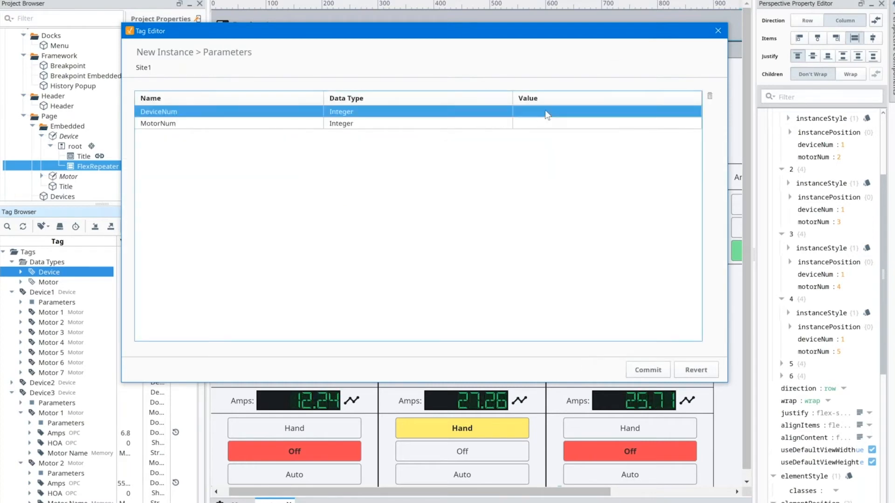
{"action": "left_click", "coordinate": [546, 113]}
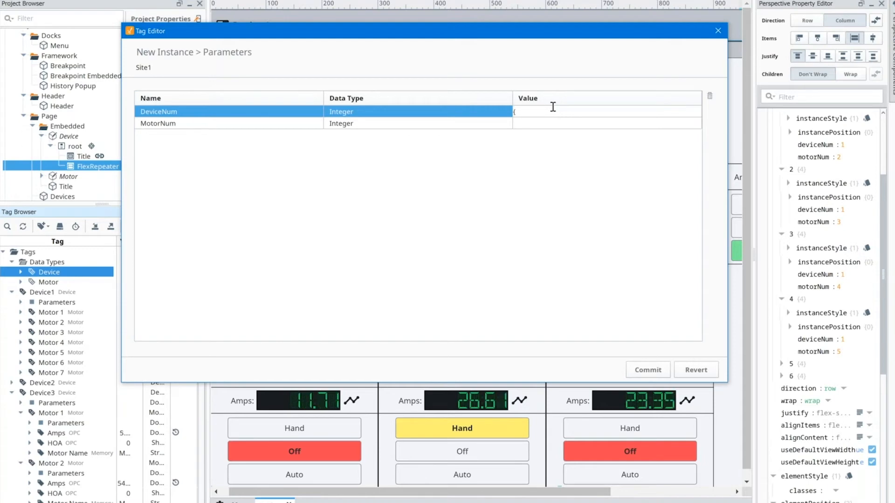
{"action": "type", "text": "{DeviceNu"}
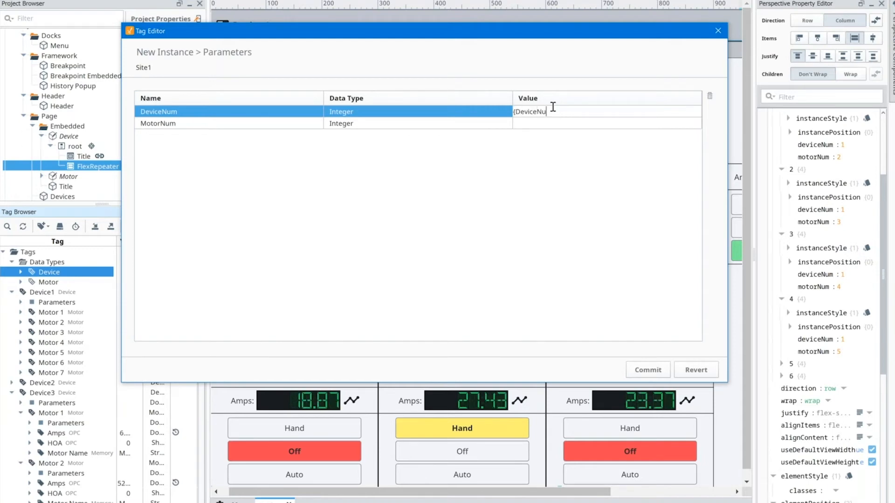
{"action": "type", "text": "m}"}
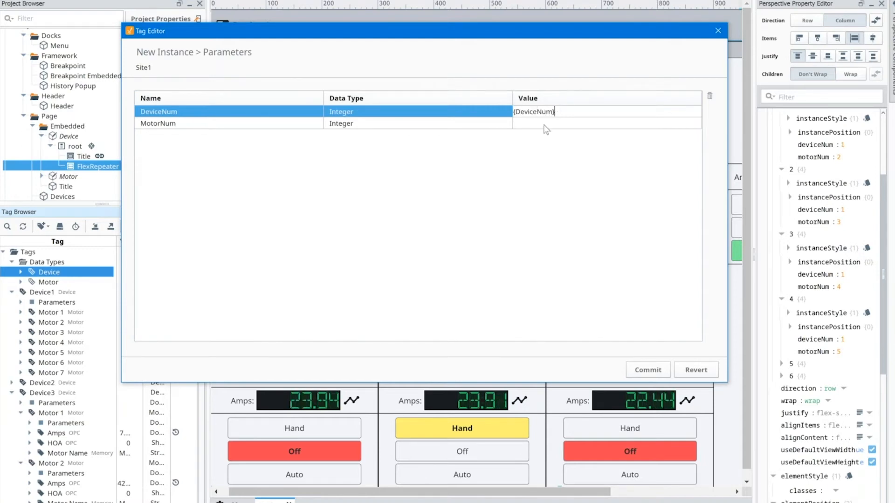
{"action": "left_click", "coordinate": [545, 123]}
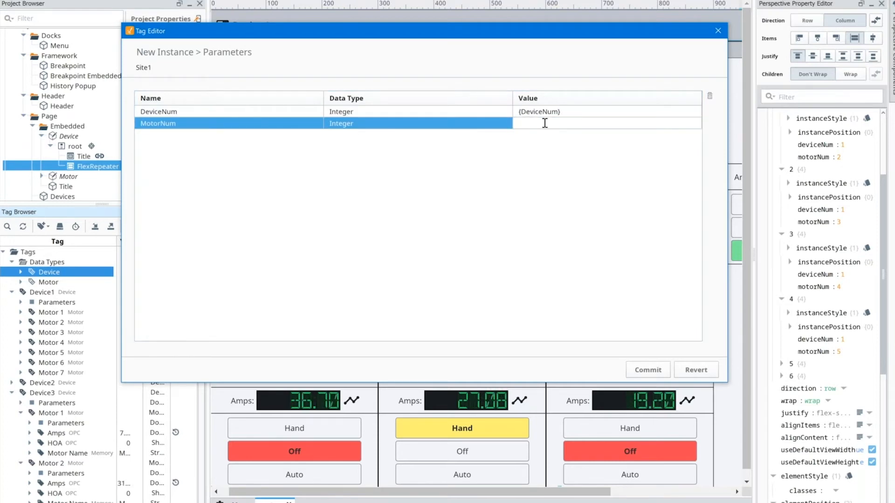
{"action": "type", "text": "{"}
{"action": "key", "text": "Return"}
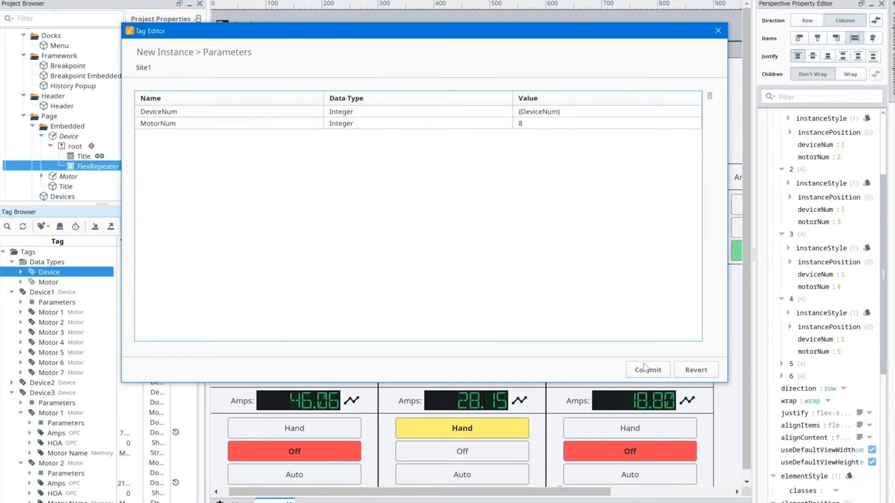
{"action": "left_click", "coordinate": [646, 371]}
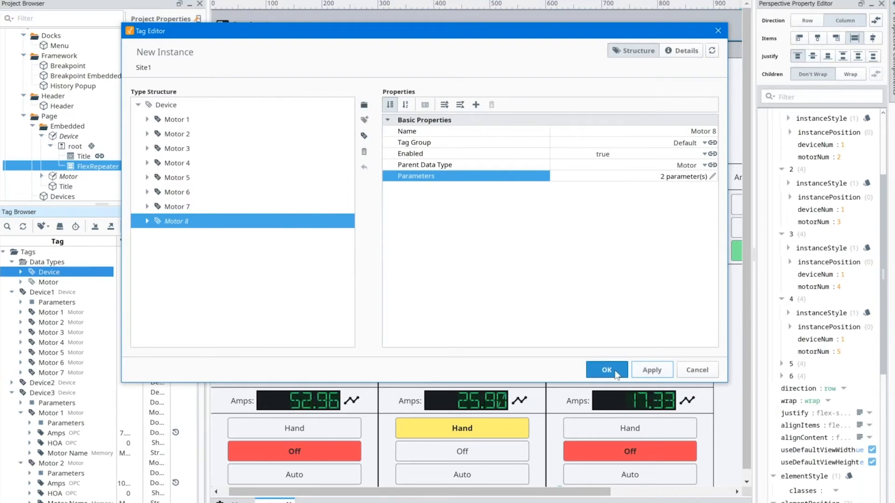
{"action": "left_click", "coordinate": [615, 372]}
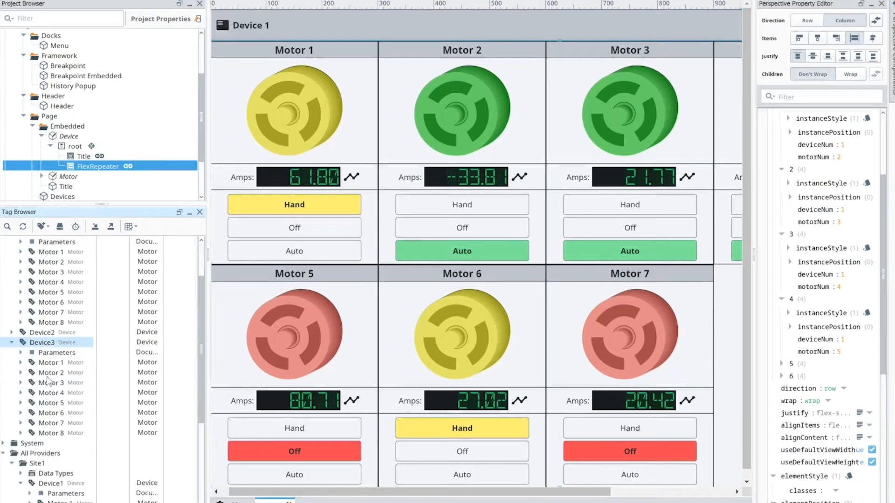
- Check the motor tags under Device1, Device2 and Device3 for the added Motor 8 instance
{"action": "scroll", "coordinate": [29, 391], "scroll_direction": "down", "scroll_amount": 2}
{"action": "scroll", "coordinate": [48, 359], "scroll_direction": "up", "scroll_amount": 2}
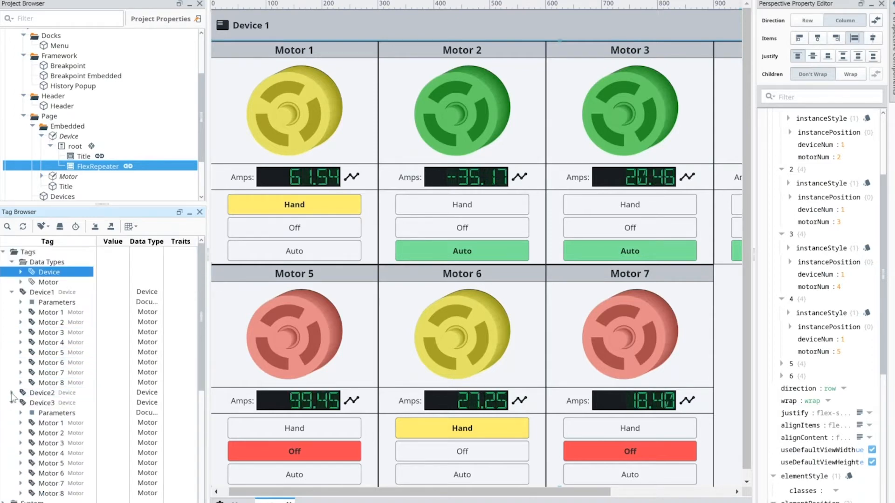
{"action": "left_click", "coordinate": [11, 393]}
{"action": "scroll", "coordinate": [70, 380], "scroll_direction": "down", "scroll_amount": 2}
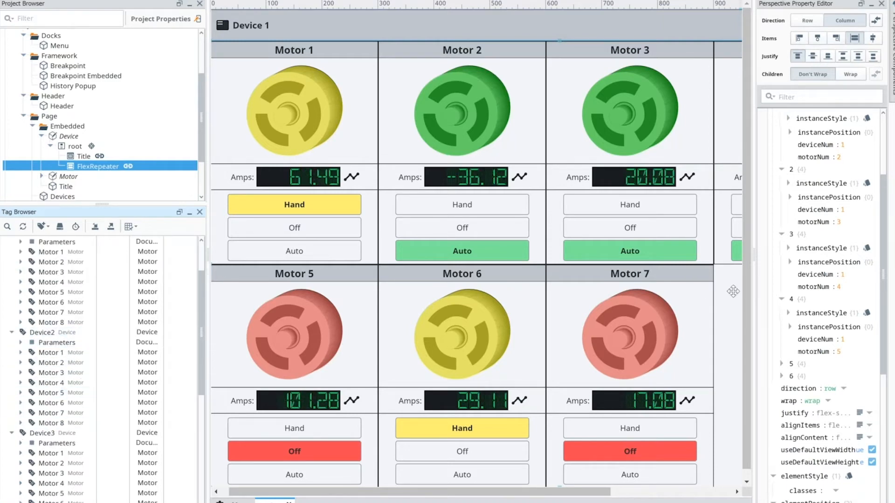
- Re-save the unchanged binding on the flex repeater's instances property to refresh it, and view the last motors in the Device view
{"action": "left_click", "coordinate": [735, 200]}
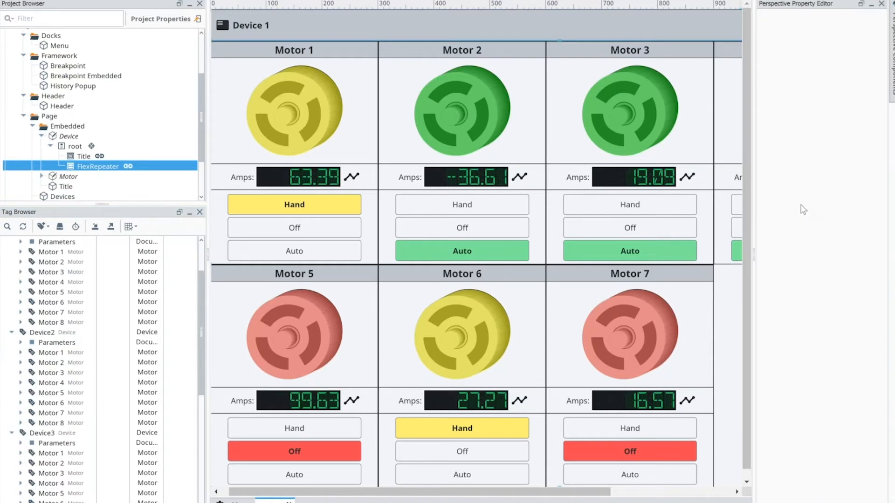
{"action": "scroll", "coordinate": [813, 247], "scroll_direction": "up", "scroll_amount": 3}
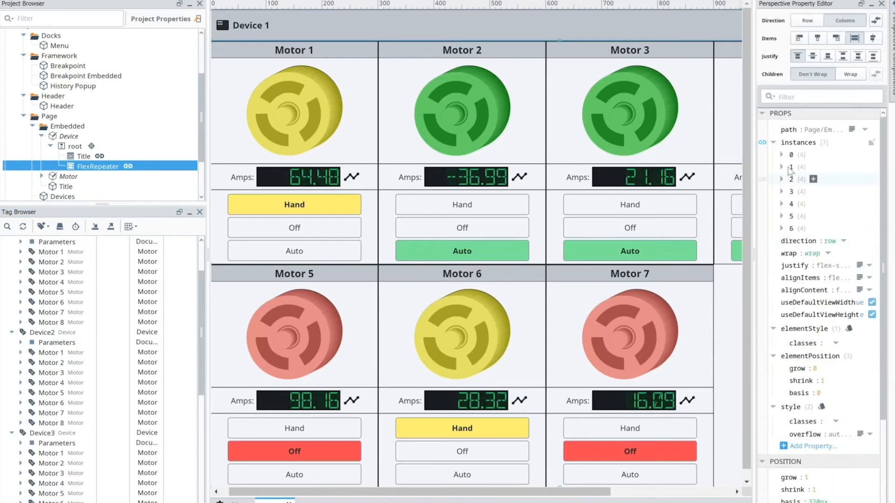
{"action": "left_click", "coordinate": [763, 142]}
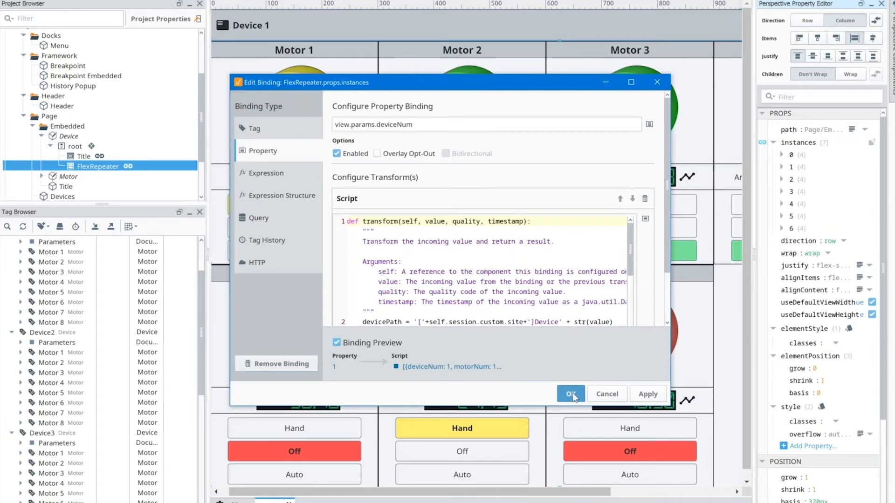
{"action": "left_click", "coordinate": [571, 395]}
{"action": "left_click_drag", "start_coordinate": [527, 494], "coordinate": [642, 499]}
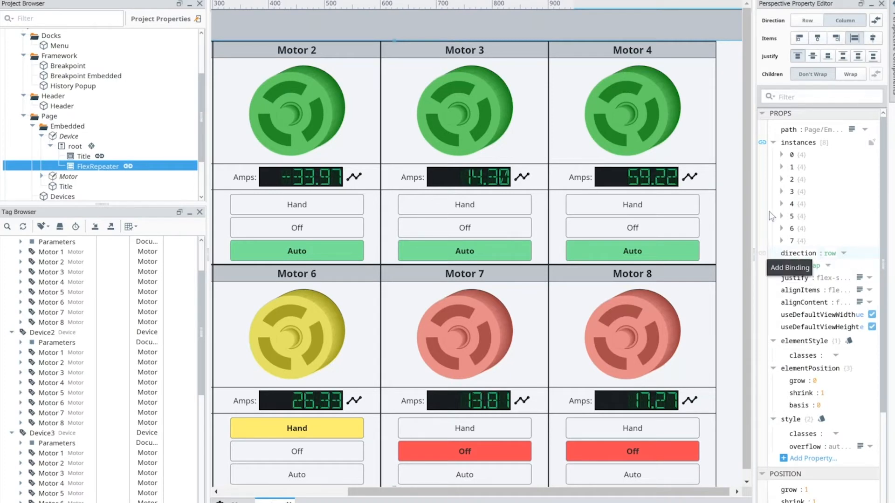
- Examine the motor dictionary in the instances transform script, including its deviceNum value, and close the binding without changes
{"action": "left_click", "coordinate": [763, 142]}
{"action": "scroll", "coordinate": [411, 237], "scroll_direction": "down", "scroll_amount": 5}
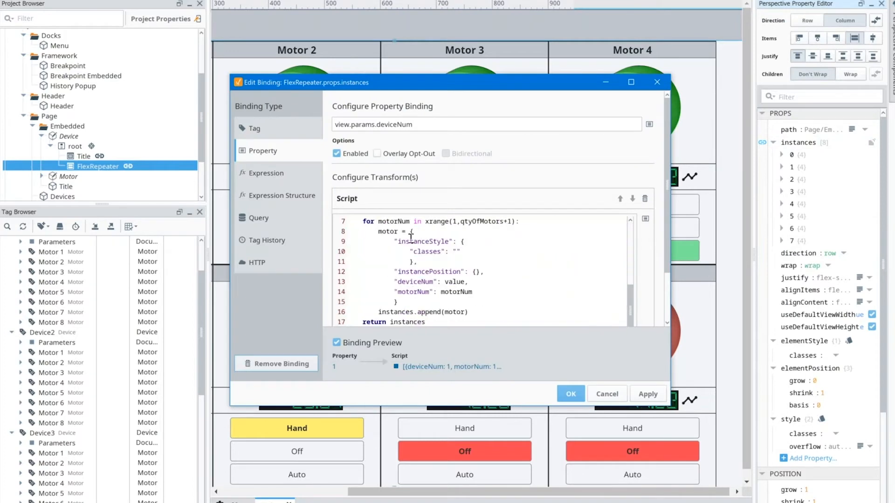
{"action": "left_click_drag", "start_coordinate": [409, 232], "coordinate": [456, 282]}
{"action": "left_click", "coordinate": [447, 282]}
{"action": "left_click", "coordinate": [619, 396]}
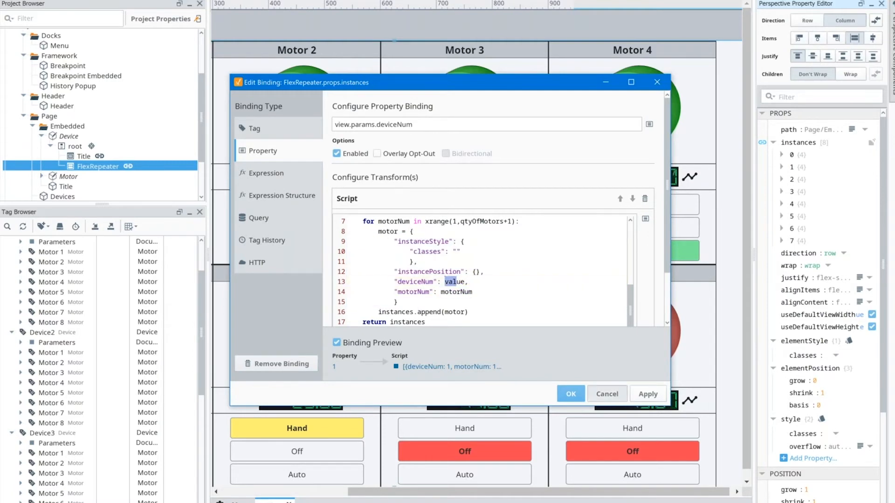
- Copy instance 0 of the flex repeater and paste its structure below the return statement in the instances transform script
{"action": "right_click", "coordinate": [792, 155]}
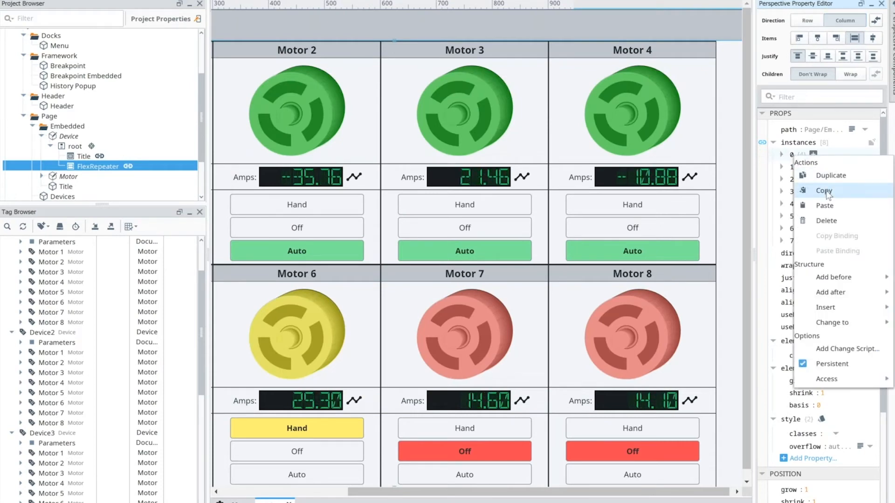
{"action": "left_click", "coordinate": [824, 192]}
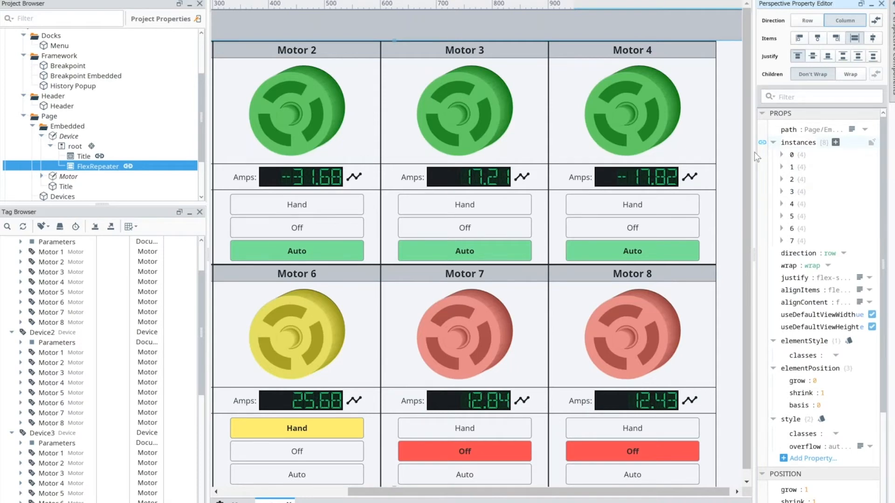
{"action": "left_click", "coordinate": [762, 142]}
{"action": "left_click", "coordinate": [458, 322]}
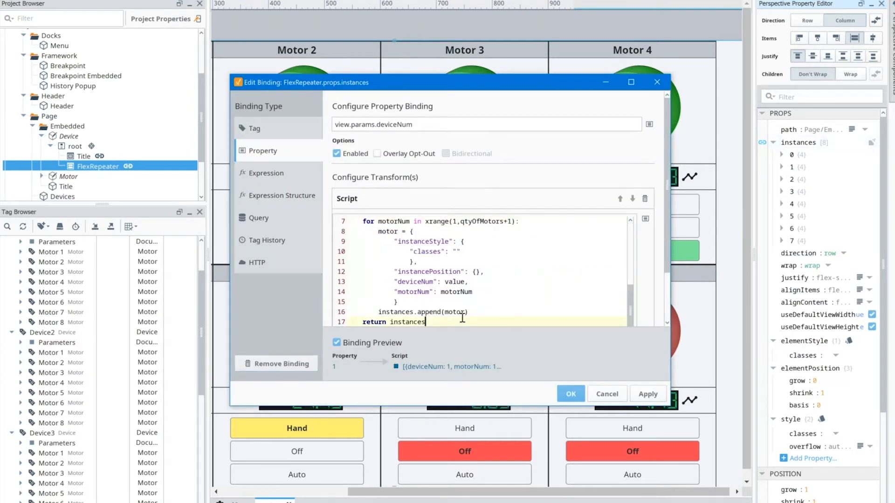
{"action": "key", "text": "Return"}
{"action": "key", "text": "Return"}
{"action": "key", "text": "ctrl+v"}
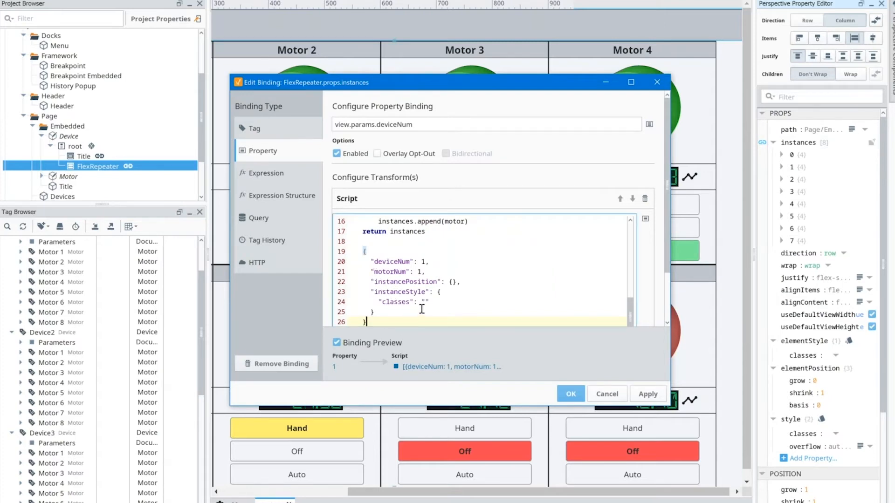
- Replace the pasted deviceNum value with a reference to the view parameter, self.view.params.deviceNum
{"action": "left_click", "coordinate": [424, 261]}
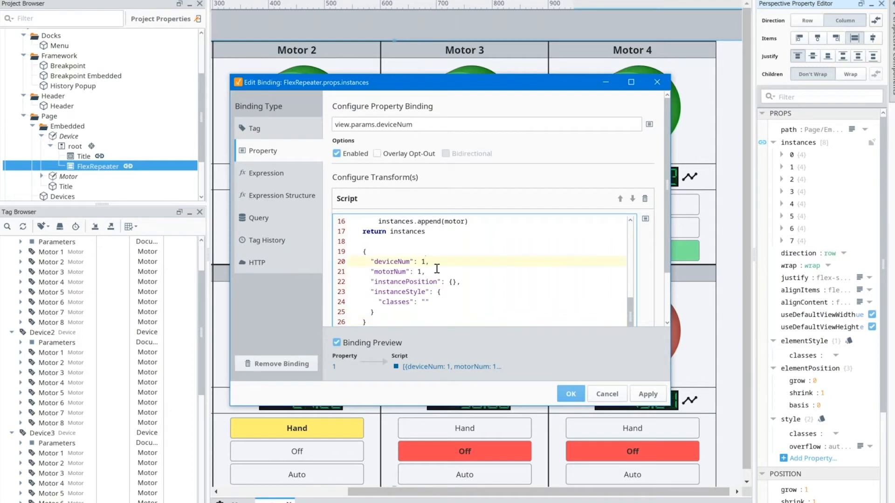
{"action": "key", "text": "BackSpace"}
{"action": "left_click", "coordinate": [647, 219]}
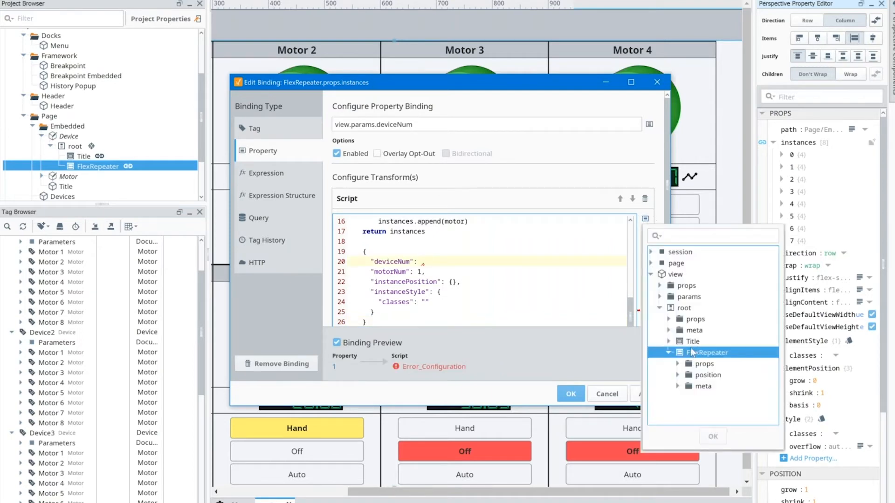
{"action": "left_click", "coordinate": [659, 297]}
{"action": "left_click", "coordinate": [695, 308]}
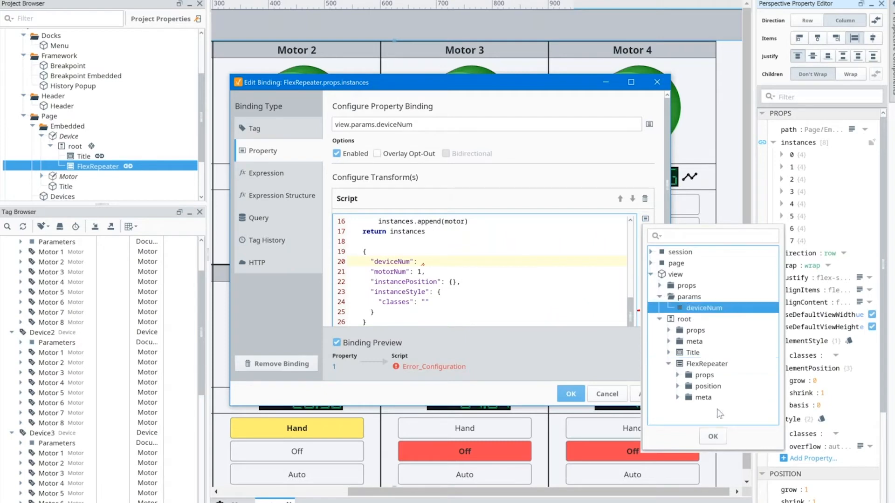
{"action": "left_click", "coordinate": [713, 436]}
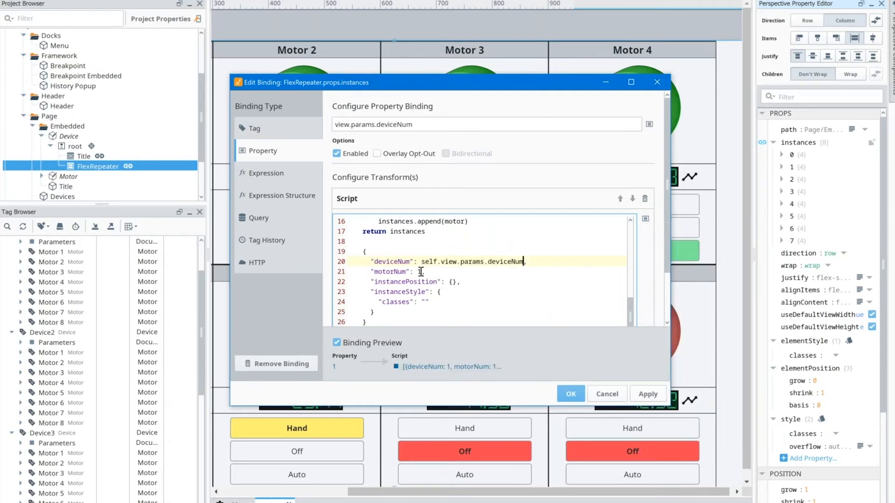
- Clear the motorNum value in the pasted block and compare it with the motorNum loop in the script
{"action": "left_click", "coordinate": [438, 272]}
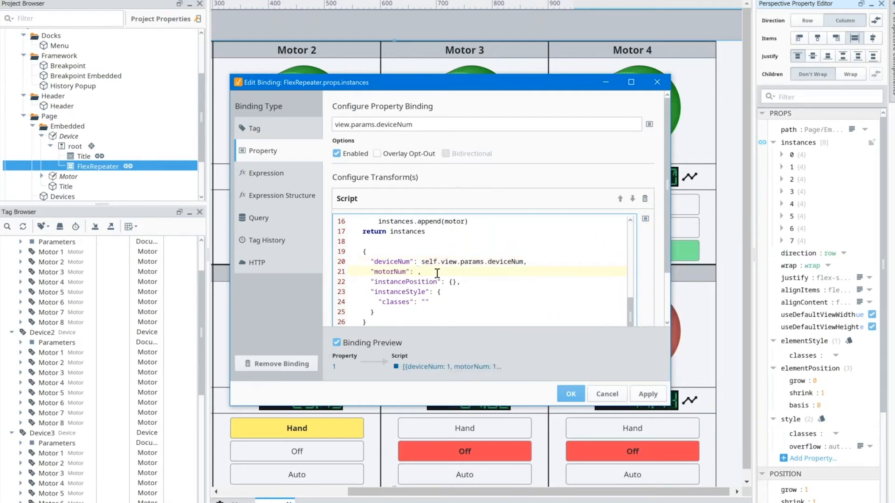
{"action": "scroll", "coordinate": [394, 248], "scroll_direction": "up", "scroll_amount": 4}
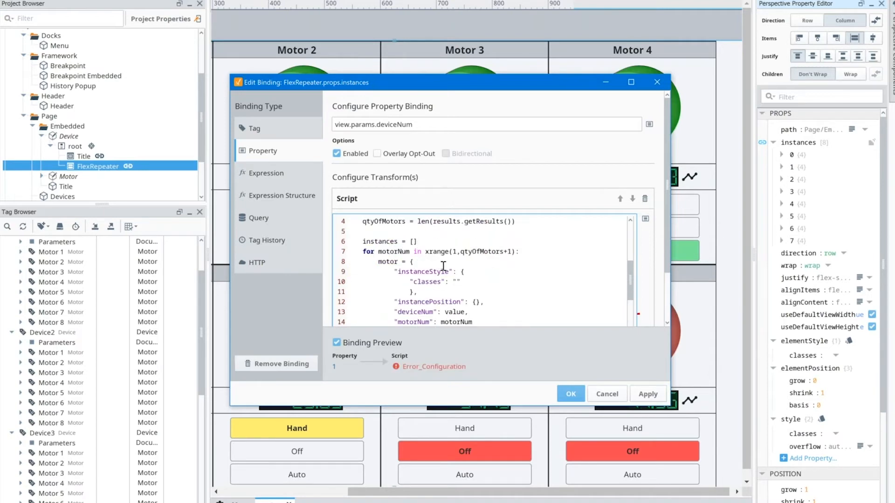
{"action": "scroll", "coordinate": [444, 266], "scroll_direction": "down", "scroll_amount": 4}
{"action": "left_click", "coordinate": [420, 272]}
{"action": "key", "text": "BackSpace"}
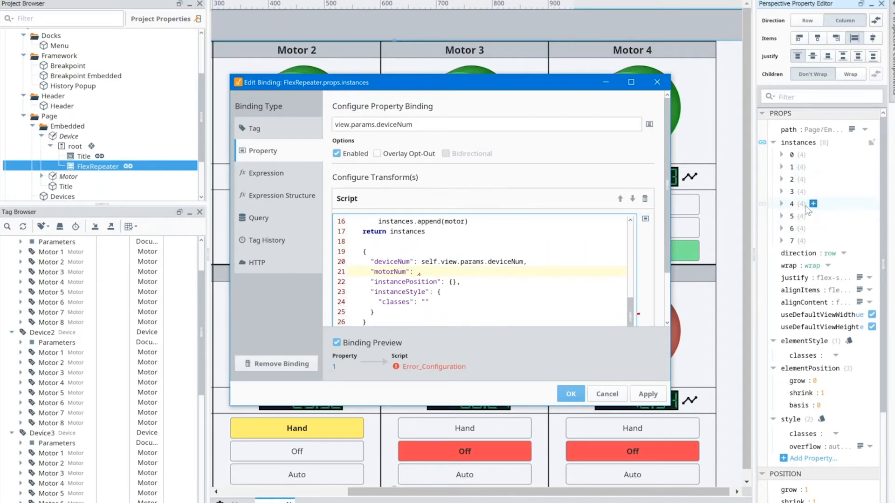
- Delete the pasted instance block from the script and cancel the binding edit
{"action": "left_click_drag", "start_coordinate": [364, 252], "coordinate": [399, 321]}
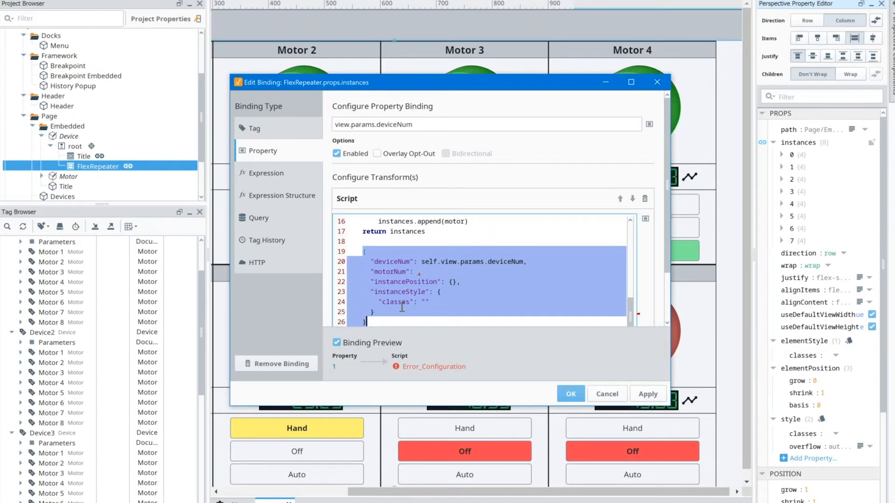
{"action": "key", "text": "BackSpace"}
{"action": "key", "text": "BackSpace"}
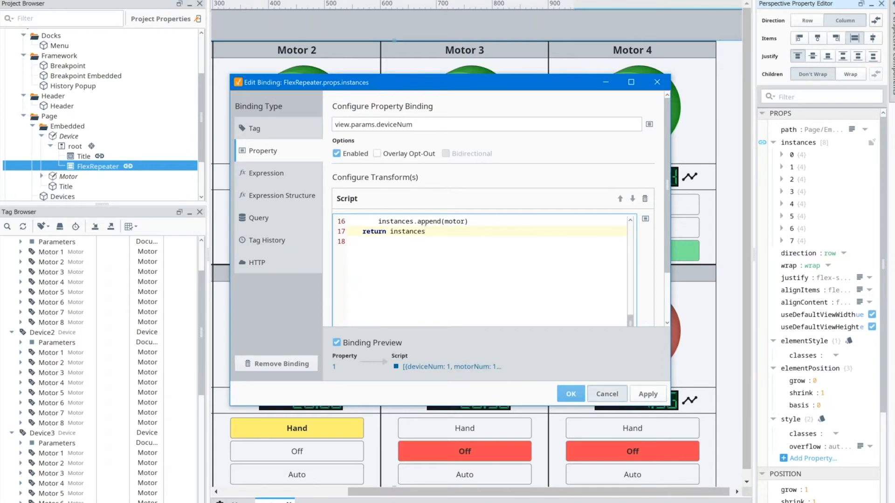
{"action": "left_click", "coordinate": [607, 394]}
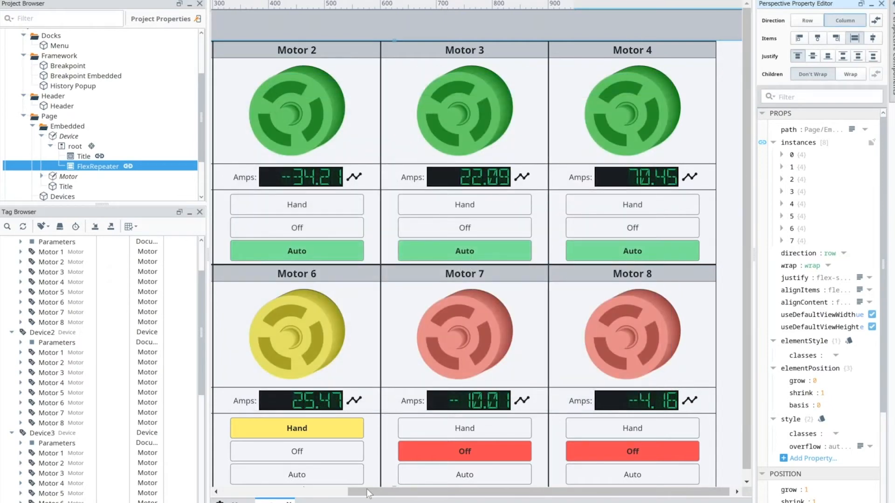
- Collapse the Device view in the project tree and open the Devices page view
{"action": "left_click_drag", "start_coordinate": [372, 494], "coordinate": [244, 494]}
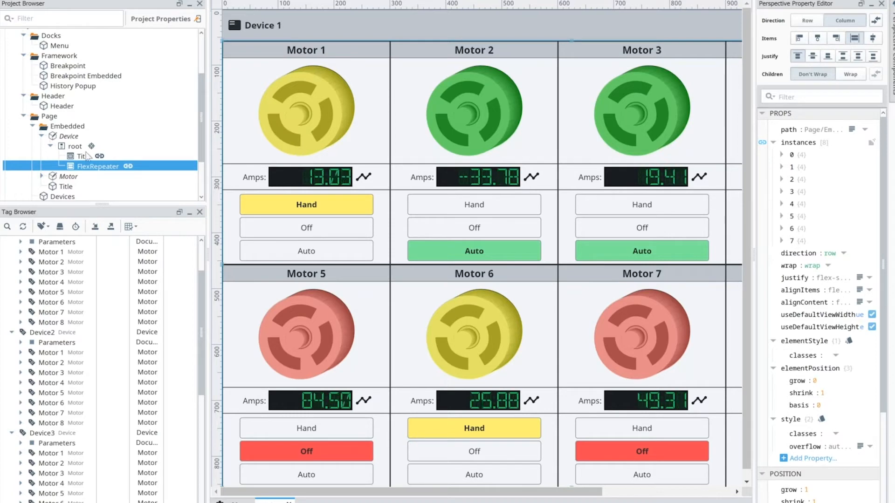
{"action": "left_click", "coordinate": [41, 136]}
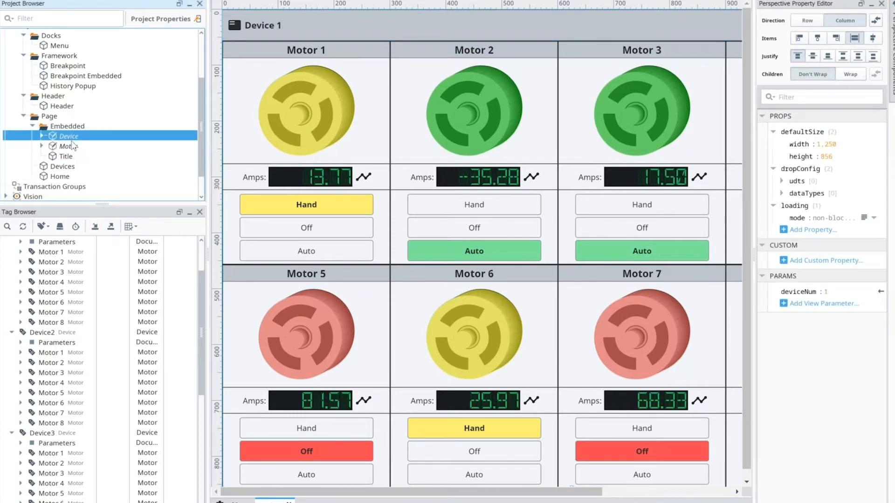
{"action": "mouse_move", "coordinate": [73, 147]}
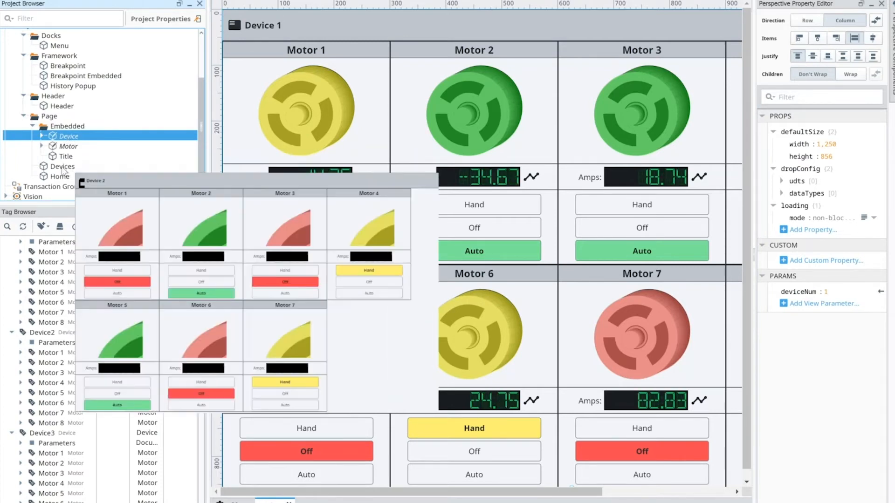
{"action": "left_click", "coordinate": [65, 168]}
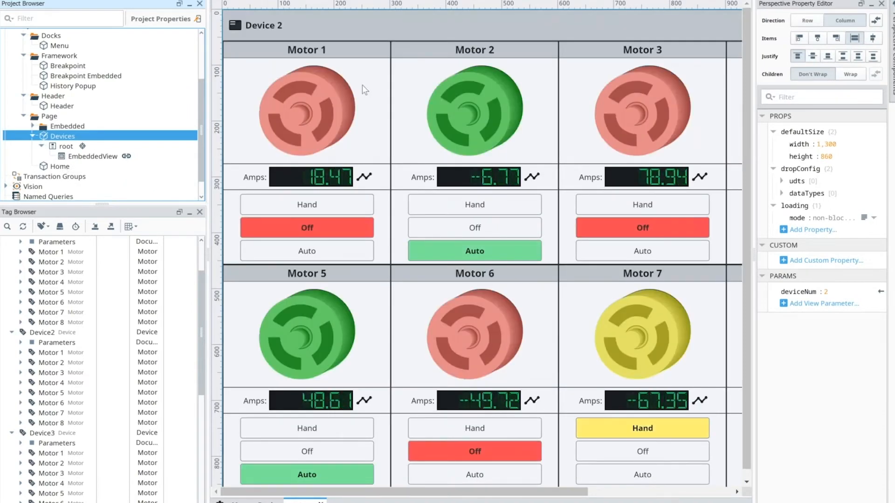
{"action": "left_click", "coordinate": [363, 85]}
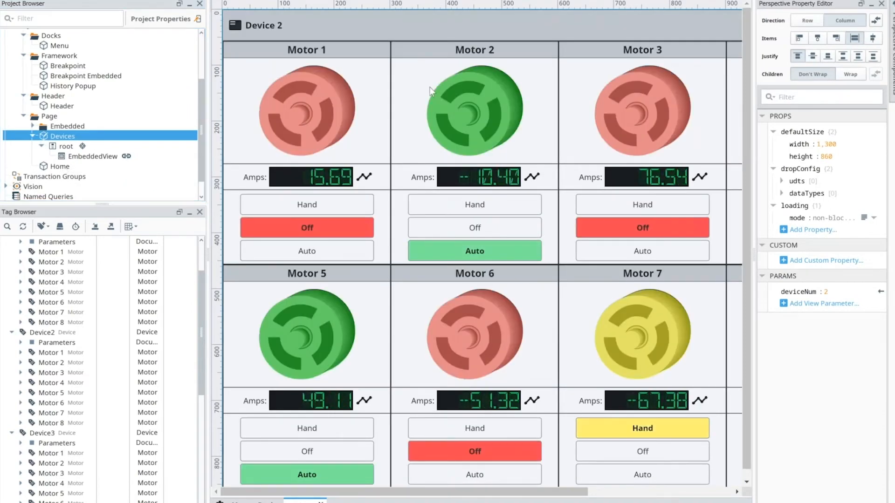
- Search the Perspective components for "embed" to locate the Embedded View component, and clear the search before returning to the component's properties
{"action": "left_click", "coordinate": [892, 77]}
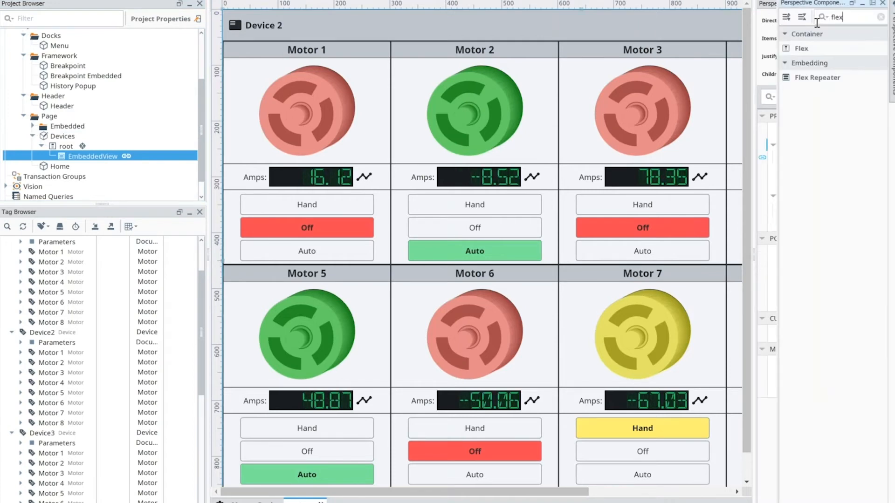
{"action": "key", "text": "BackSpace"}
{"action": "key", "text": "BackSpace"}
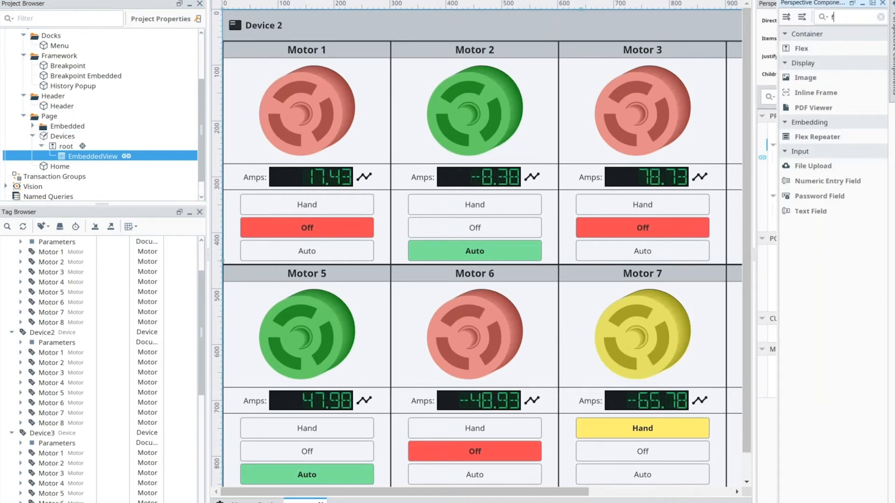
{"action": "key", "text": "BackSpace"}
{"action": "type", "text": "embed"}
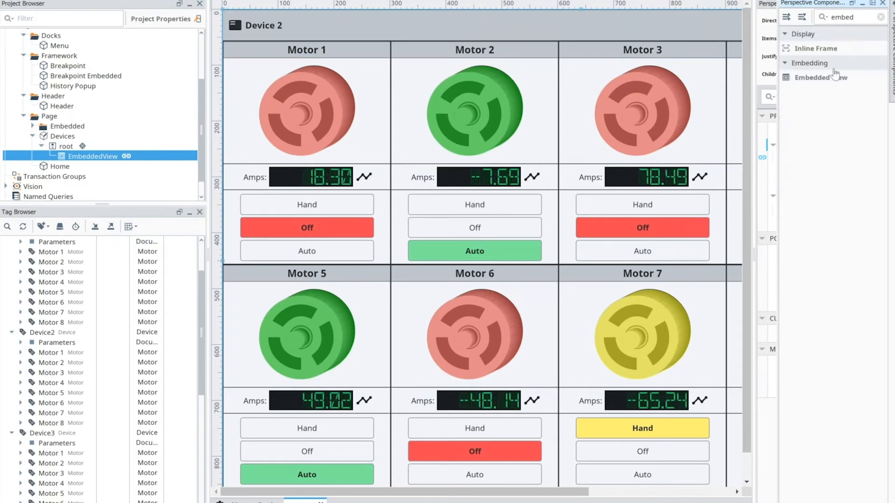
{"action": "left_click", "coordinate": [880, 16]}
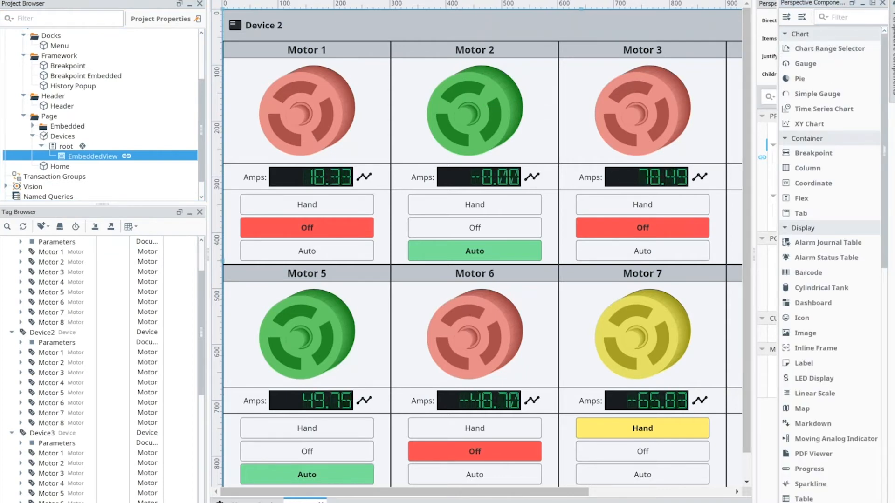
{"action": "left_click", "coordinate": [892, 36]}
{"action": "left_click", "coordinate": [892, 65]}
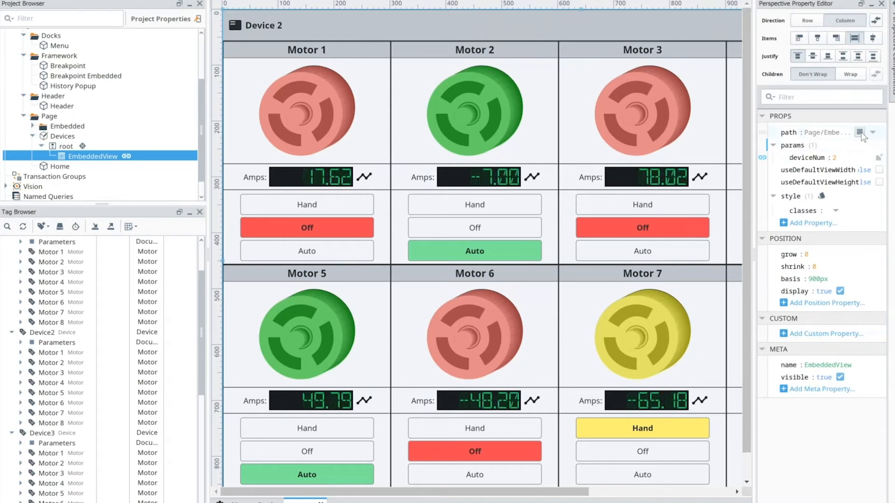
- View the full path value of the EmbeddedView on the Devices page and close it without changing it
{"action": "left_click", "coordinate": [861, 133]}
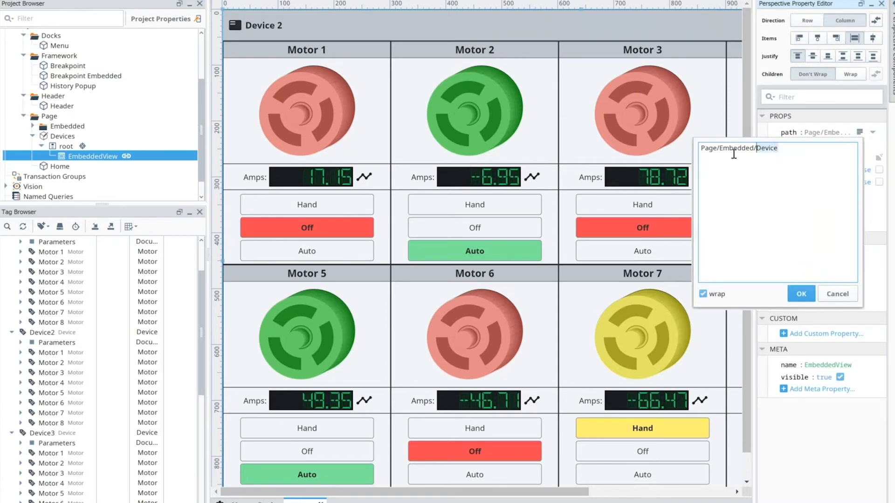
{"action": "key", "text": "ctrl+a"}
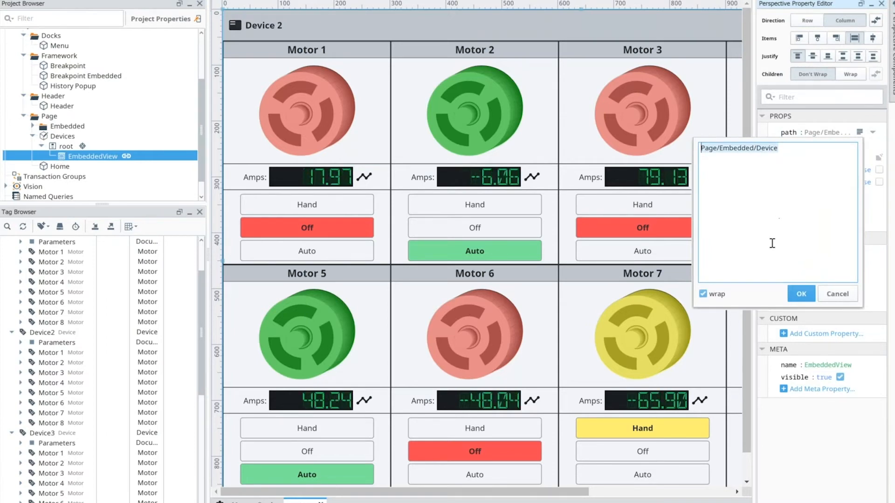
{"action": "left_click", "coordinate": [838, 293]}
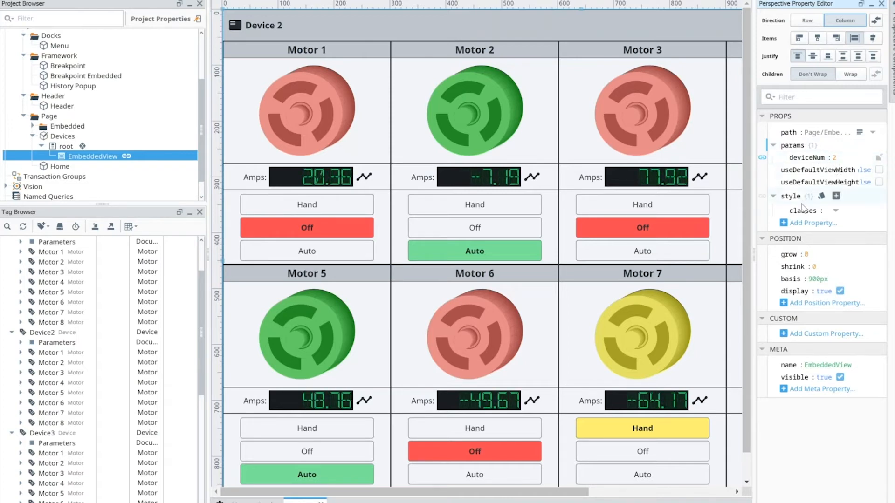
- Inspect the property binding on the EmbeddedView's deviceNum parameter without changing it, and select the Devices view to review its own deviceNum parameter
{"action": "left_click", "coordinate": [763, 158]}
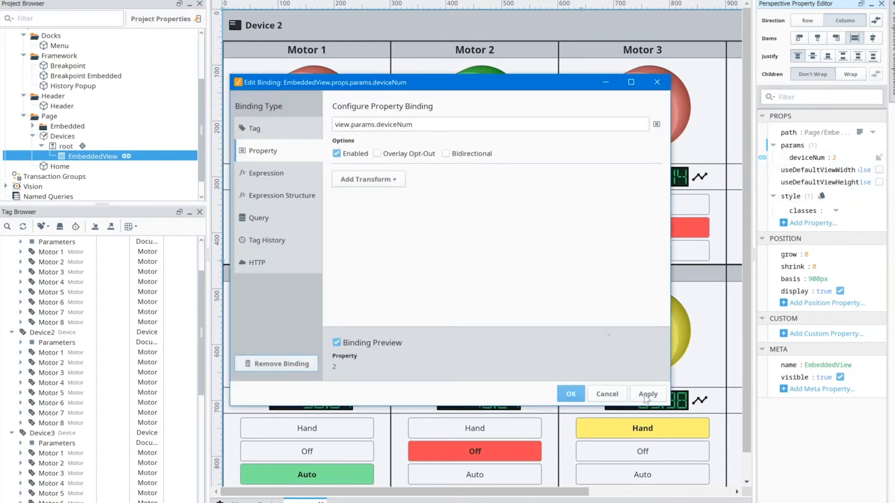
{"action": "left_click", "coordinate": [608, 396]}
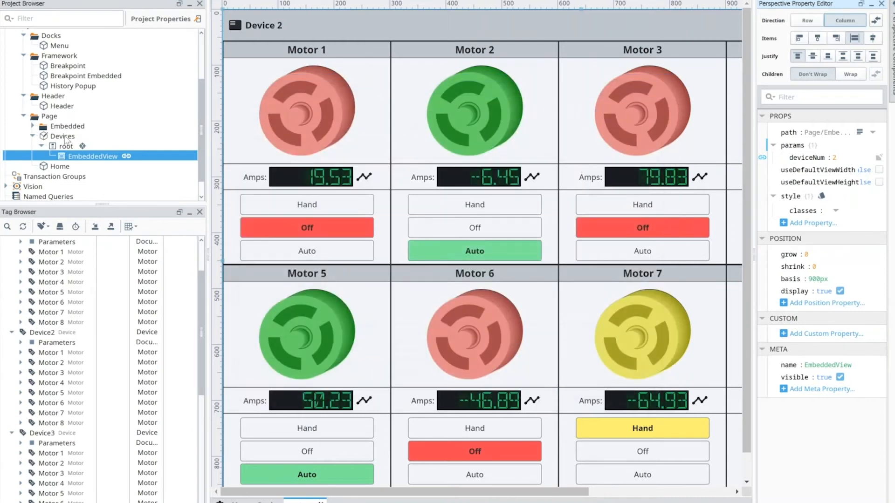
{"action": "left_click", "coordinate": [62, 136]}
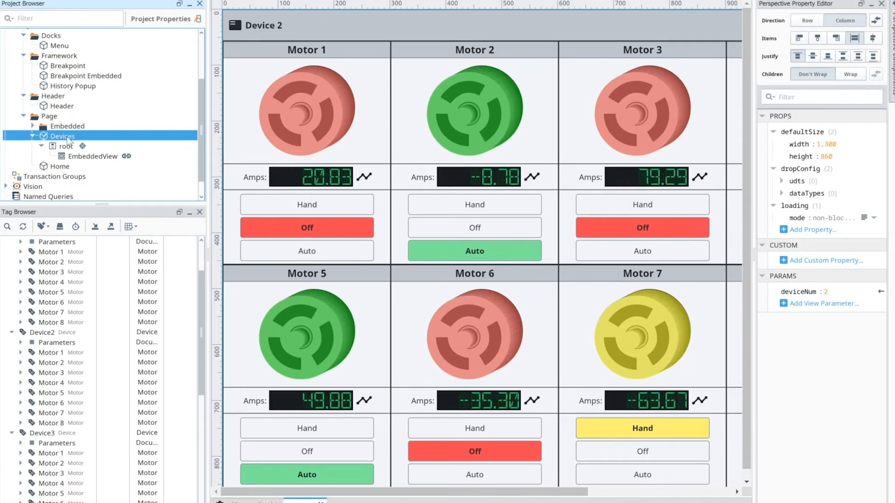
{"action": "mouse_move", "coordinate": [67, 141]}
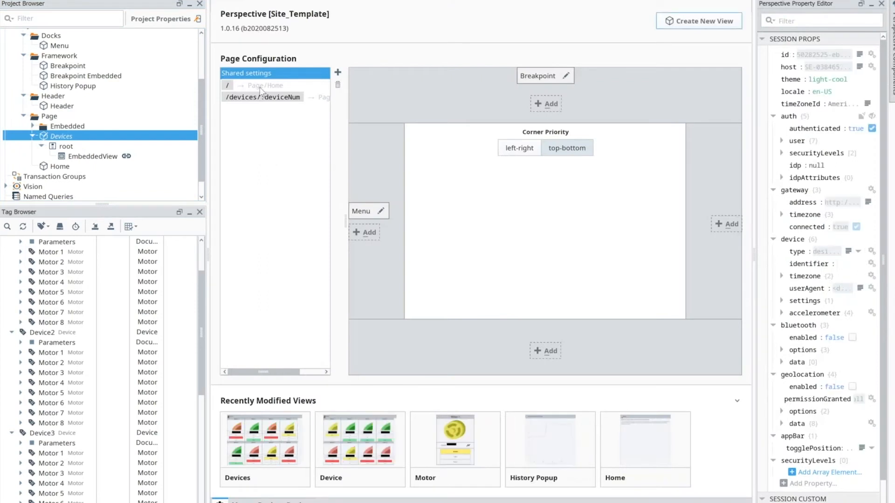
- Review the page configuration of the home page and the /devices/:deviceNum page, including its URL parameter and primary view
{"action": "left_click", "coordinate": [262, 86]}
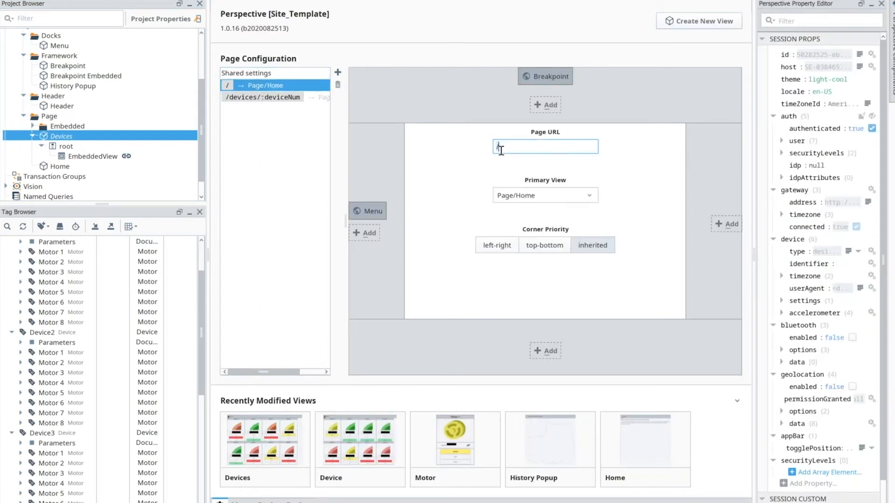
{"action": "left_click", "coordinate": [278, 98]}
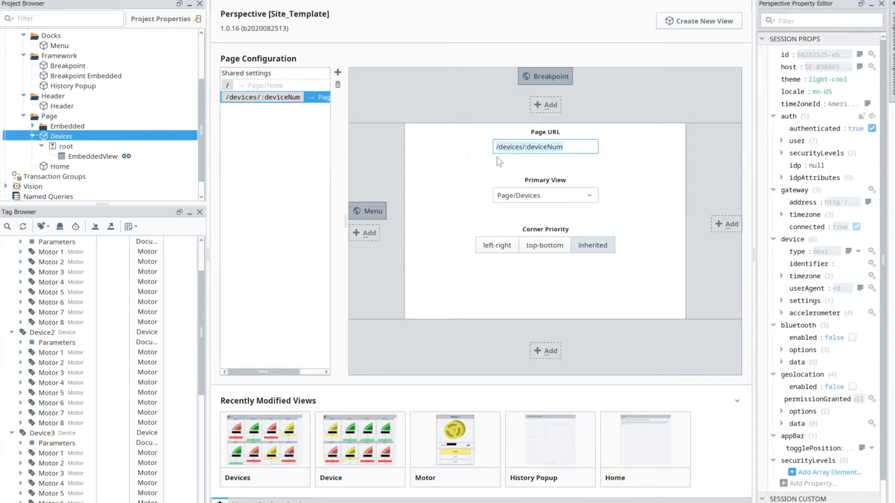
{"action": "left_click_drag", "start_coordinate": [516, 196], "coordinate": [541, 196]}
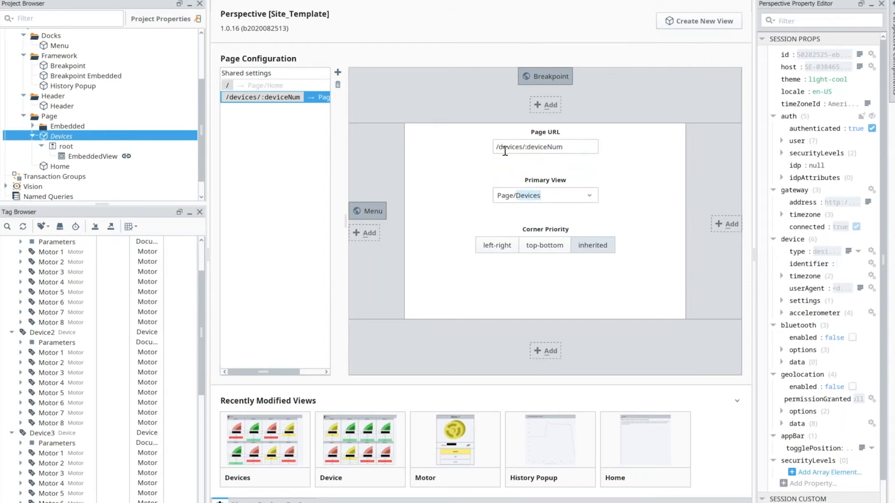
{"action": "left_click_drag", "start_coordinate": [496, 148], "coordinate": [525, 149]}
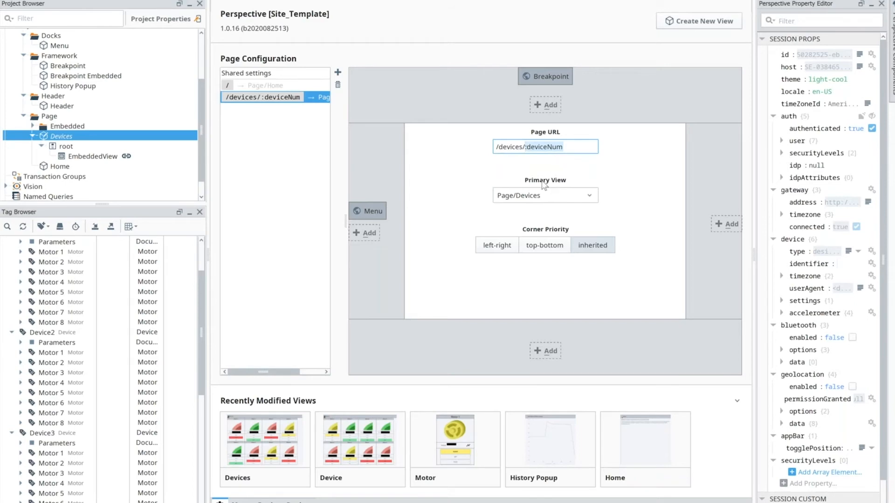
{"action": "left_click", "coordinate": [569, 149]}
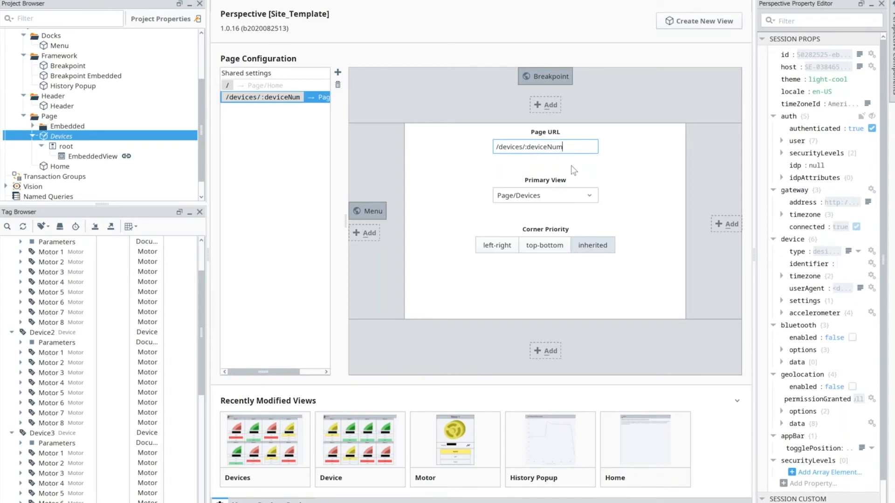
- Inspect the EmbeddedView in the Devices page view and its deviceNum parameter
{"action": "left_click", "coordinate": [80, 157]}
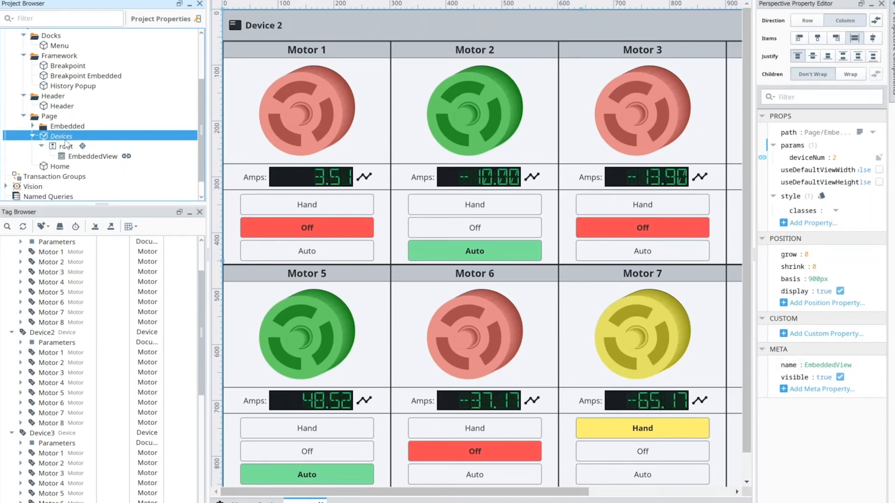
{"action": "double_click", "coordinate": [64, 138]}
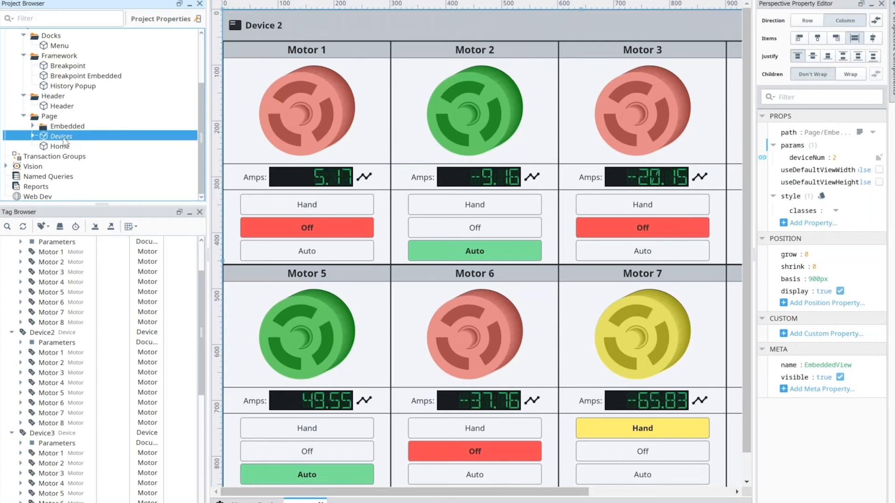
{"action": "double_click", "coordinate": [64, 138]}
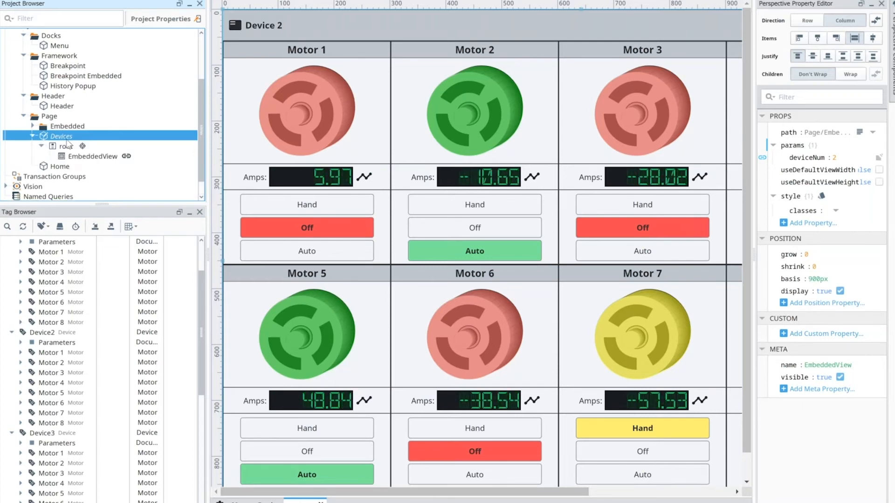
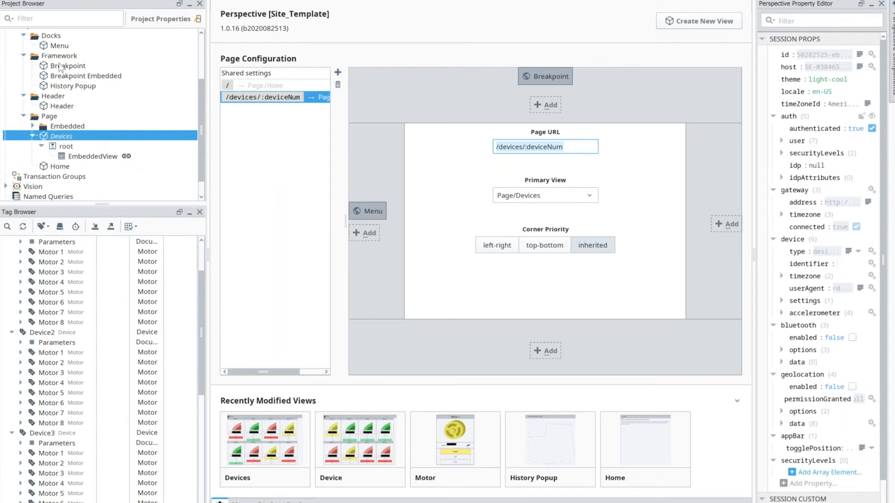
- Open the Menu dock view and look at the binding on the items property of its Features component
{"action": "left_click", "coordinate": [57, 47]}
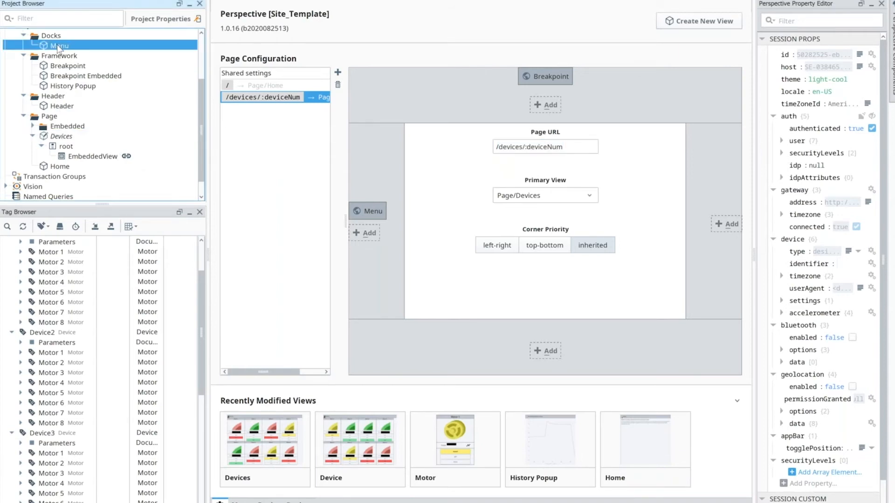
{"action": "double_click", "coordinate": [58, 47]}
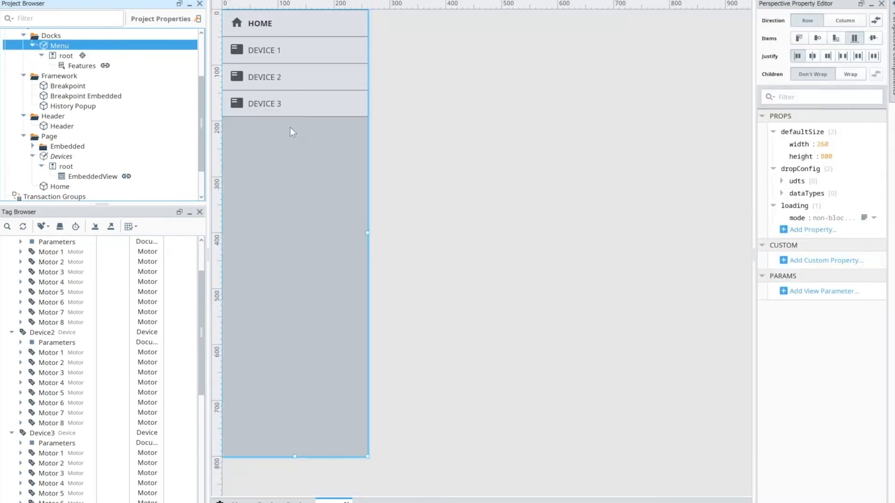
{"action": "left_click", "coordinate": [290, 139]}
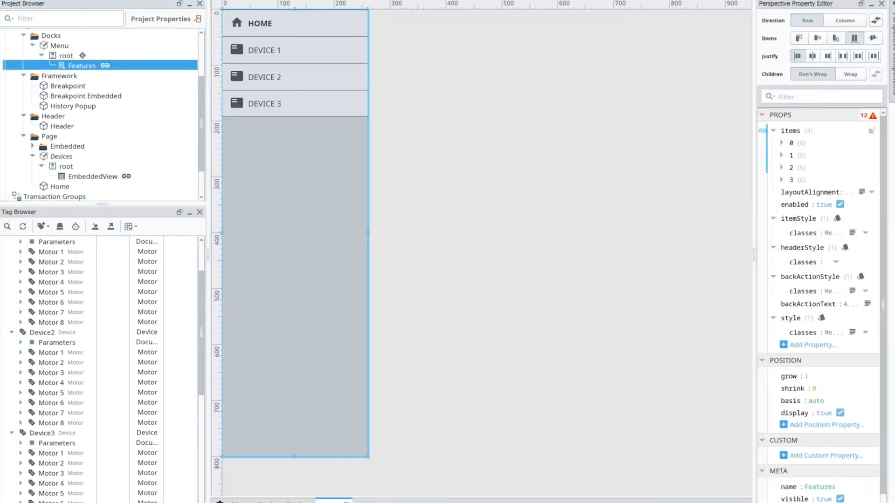
{"action": "left_click", "coordinate": [763, 131]}
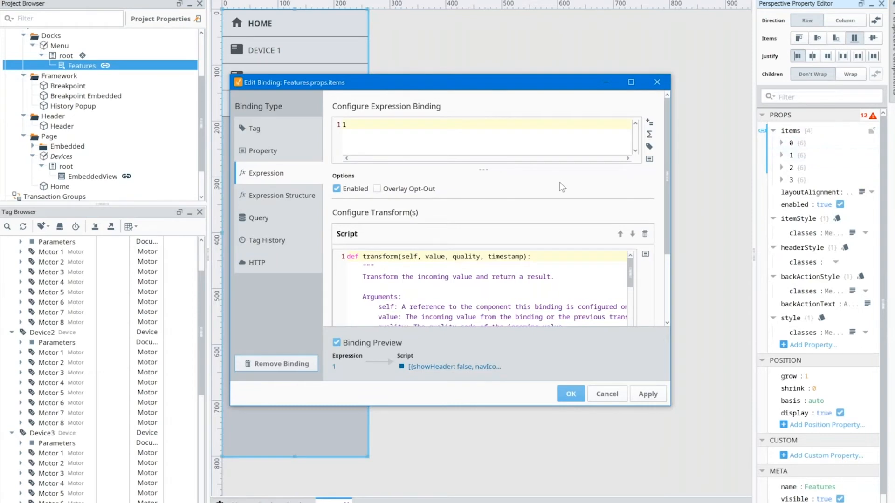
{"action": "key", "text": "Escape"}
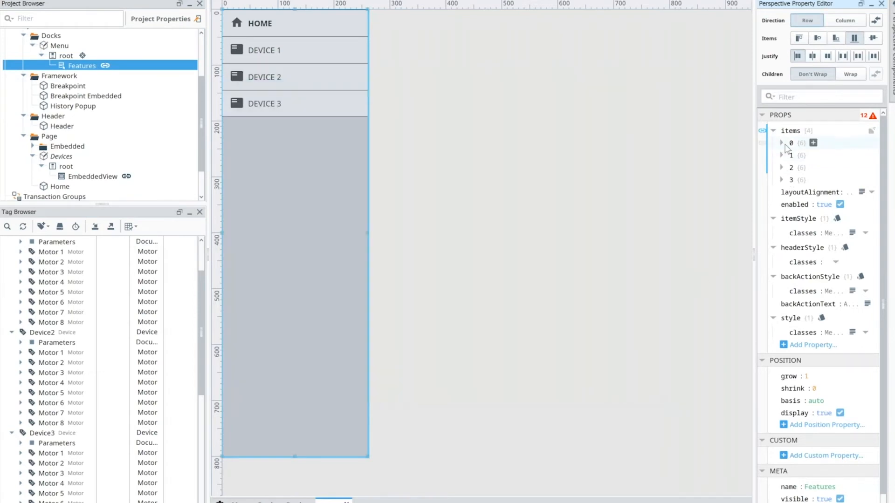
- Expand the first two menu items of the Features component to inspect their targets and the Home item's label text and icon
{"action": "left_click", "coordinate": [782, 143]}
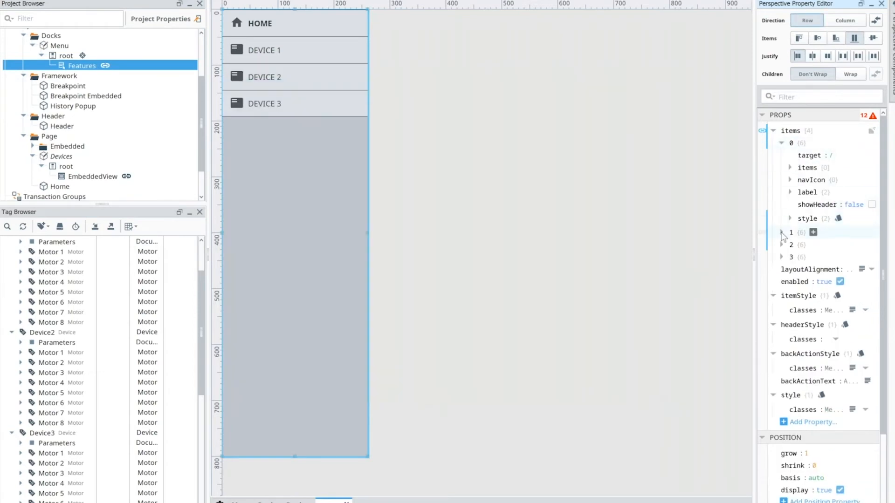
{"action": "left_click", "coordinate": [783, 232]}
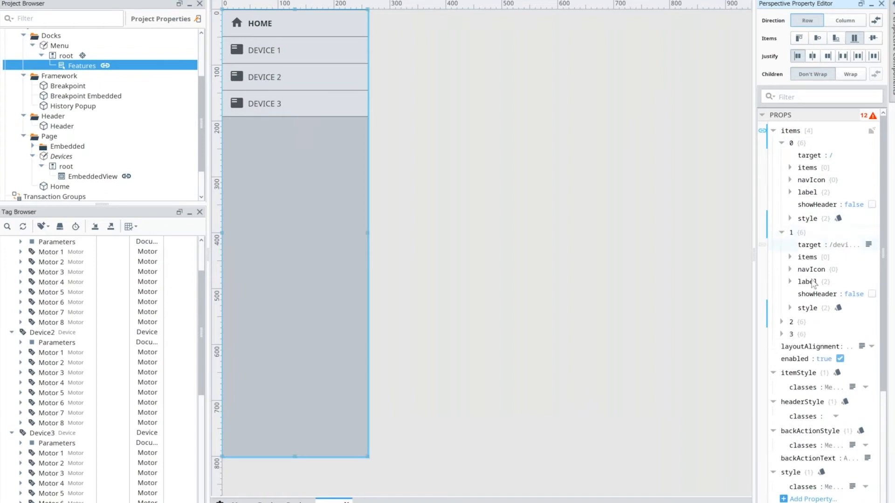
{"action": "left_click", "coordinate": [790, 192]}
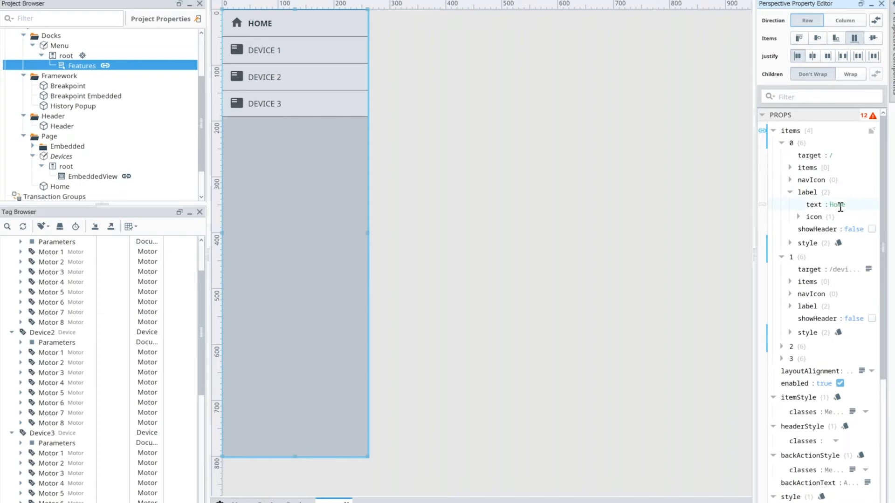
{"action": "left_click", "coordinate": [798, 216]}
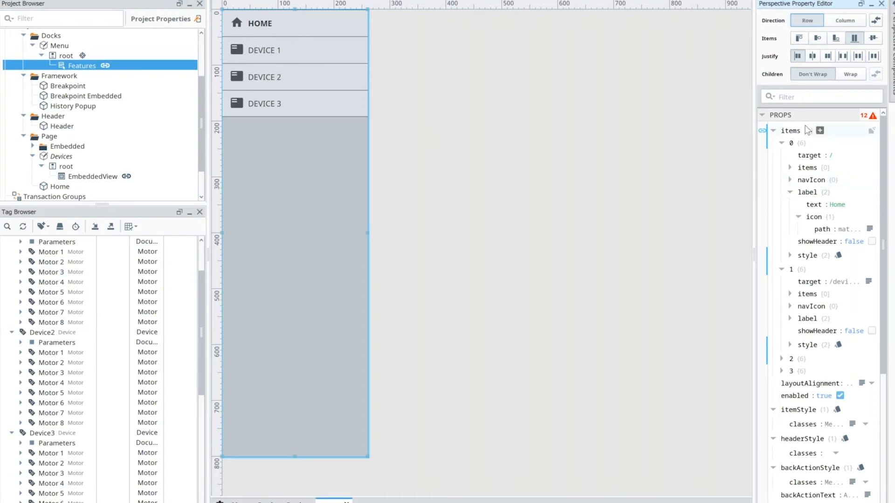
- Examine the script transform of the items binding, from the navItems list and home entry down to the device tag browse
{"action": "left_click", "coordinate": [763, 132]}
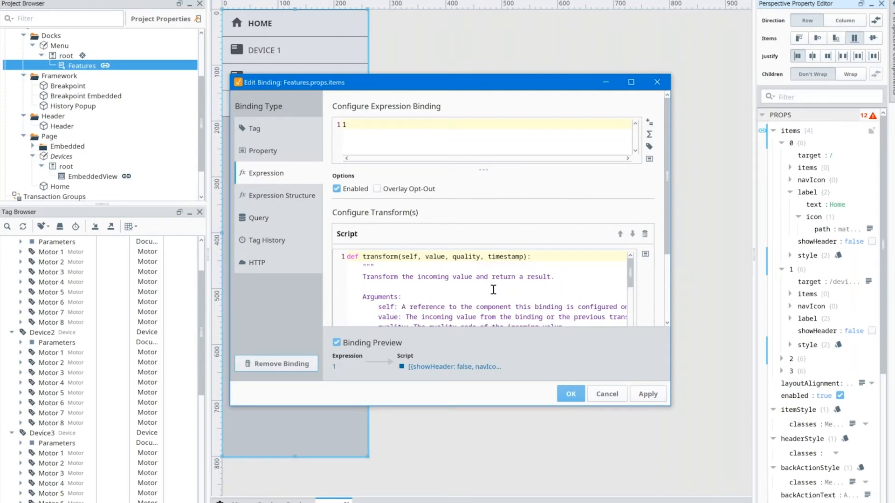
{"action": "scroll", "coordinate": [494, 293], "scroll_direction": "down", "scroll_amount": 8}
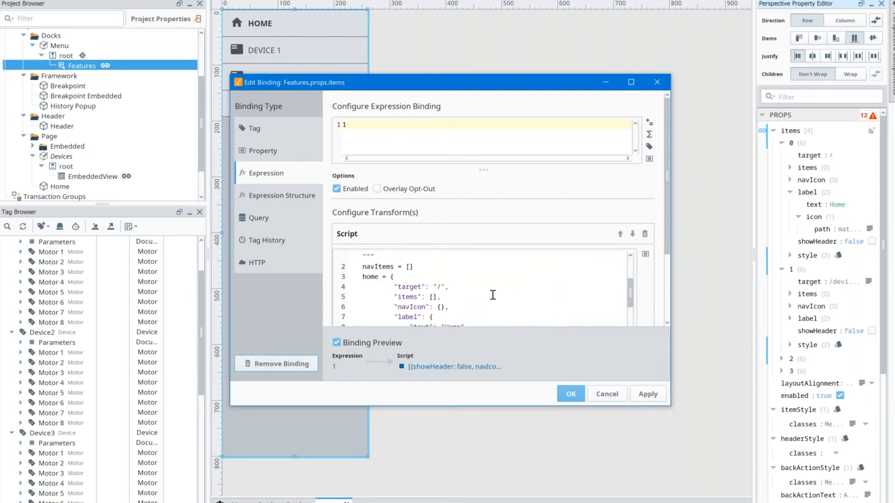
{"action": "scroll", "coordinate": [460, 282], "scroll_direction": "up", "scroll_amount": 3}
{"action": "scroll", "coordinate": [403, 285], "scroll_direction": "down", "scroll_amount": 3}
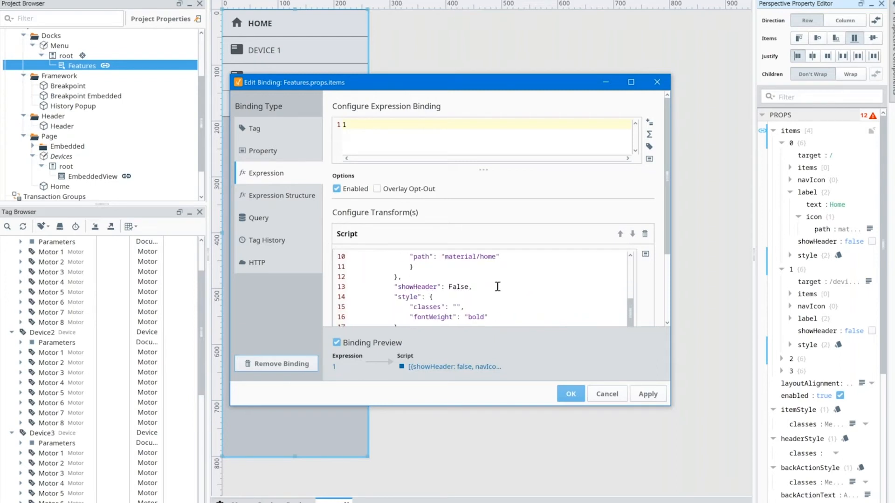
{"action": "scroll", "coordinate": [409, 291], "scroll_direction": "down", "scroll_amount": 1}
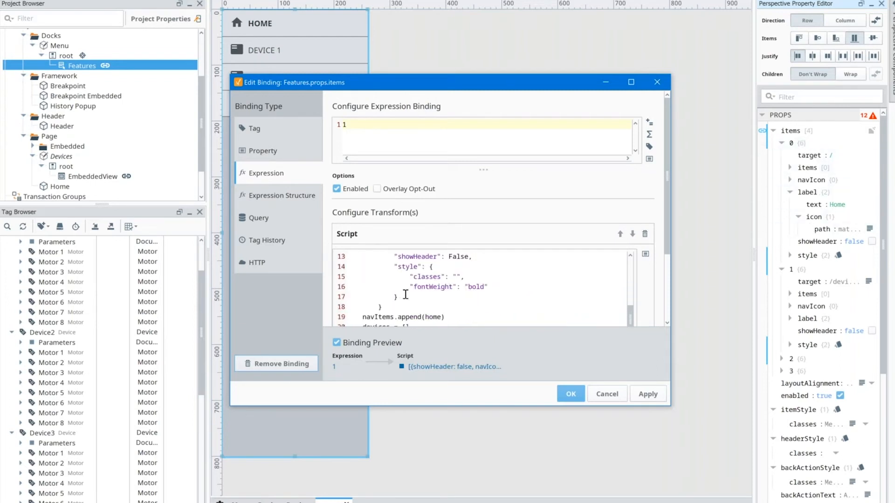
{"action": "scroll", "coordinate": [412, 291], "scroll_direction": "up", "scroll_amount": 2}
{"action": "scroll", "coordinate": [412, 290], "scroll_direction": "up", "scroll_amount": 2}
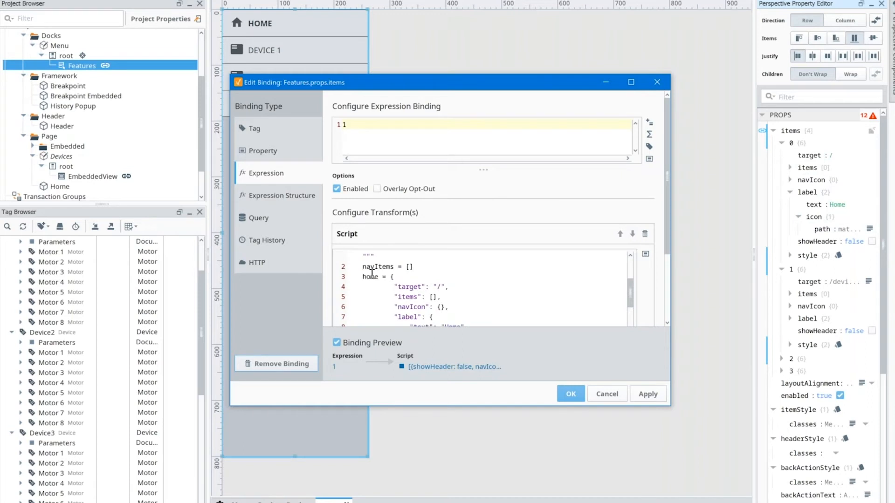
{"action": "scroll", "coordinate": [378, 275], "scroll_direction": "down", "scroll_amount": 4}
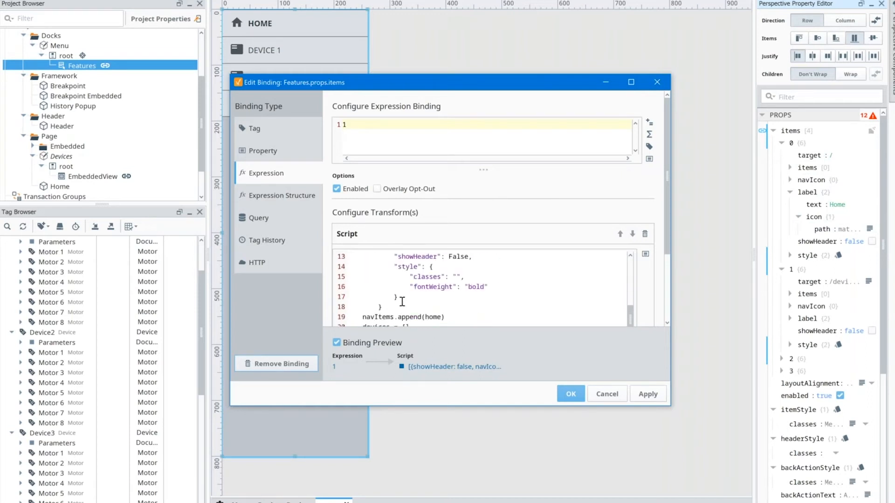
{"action": "scroll", "coordinate": [402, 301], "scroll_direction": "down", "scroll_amount": 2}
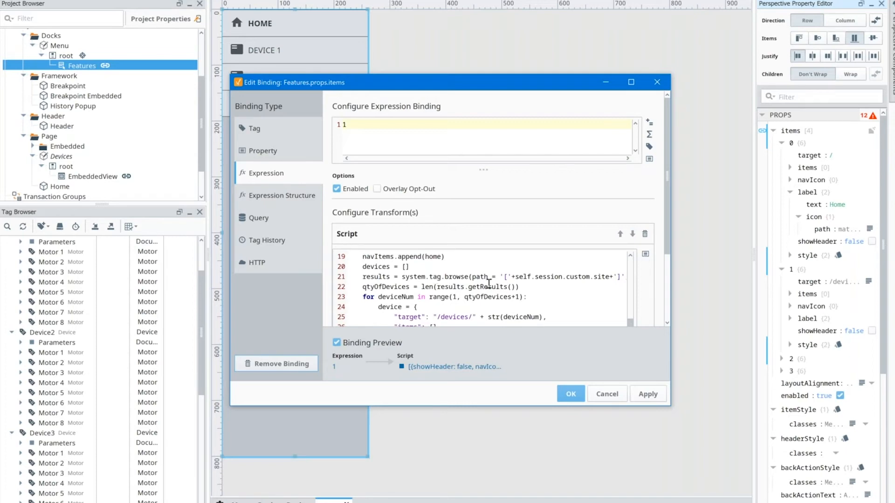
- Check the tag browse filter in script line 21, and collapse the Device1, Device2 and Device3 tags to compare their names
{"action": "left_click_drag", "start_coordinate": [538, 277], "coordinate": [627, 277]}
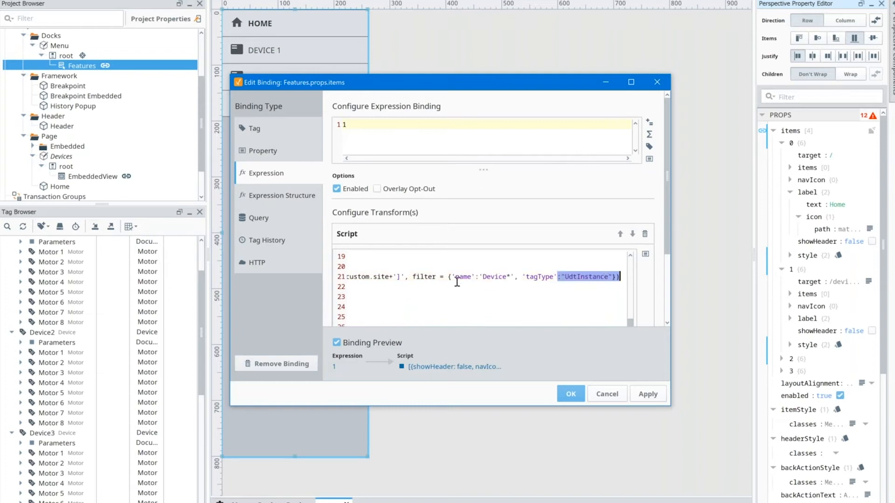
{"action": "scroll", "coordinate": [49, 285], "scroll_direction": "up", "scroll_amount": 1}
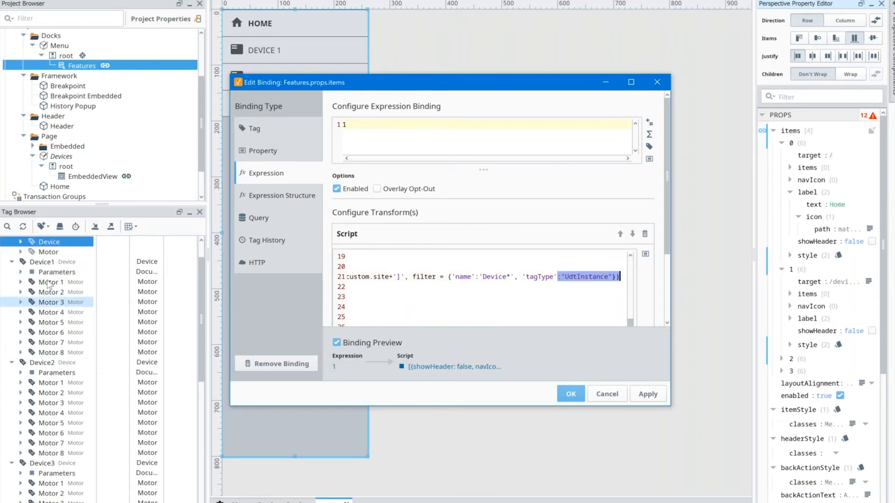
{"action": "left_click", "coordinate": [11, 262]}
{"action": "left_click", "coordinate": [12, 273]}
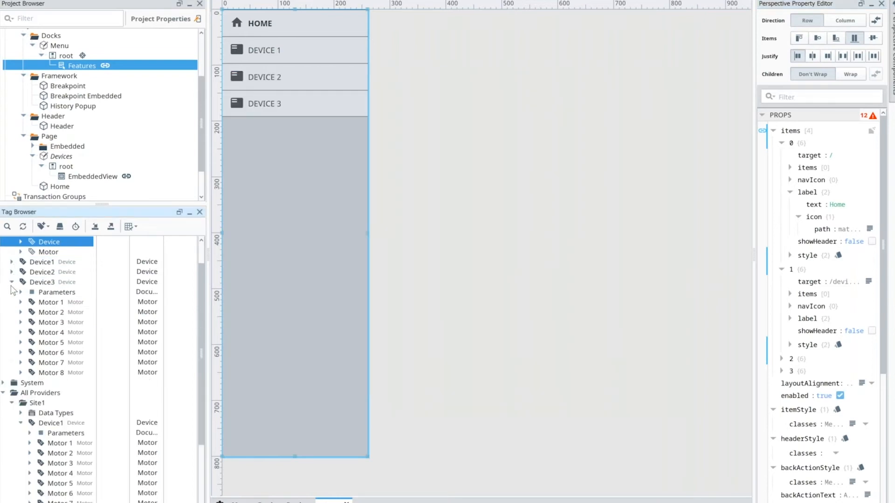
{"action": "left_click", "coordinate": [12, 283]}
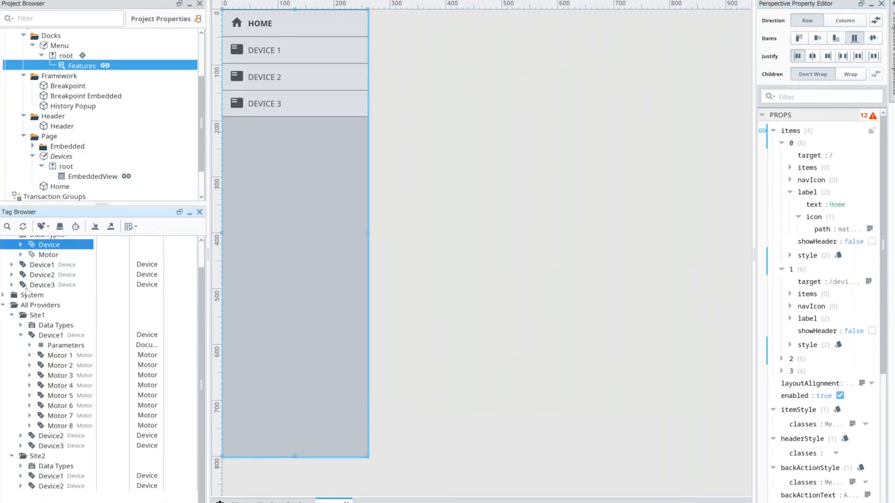
- Reopen the items binding and examine the script's tag browse line and the loop that builds each device's menu entry
{"action": "left_click", "coordinate": [763, 132]}
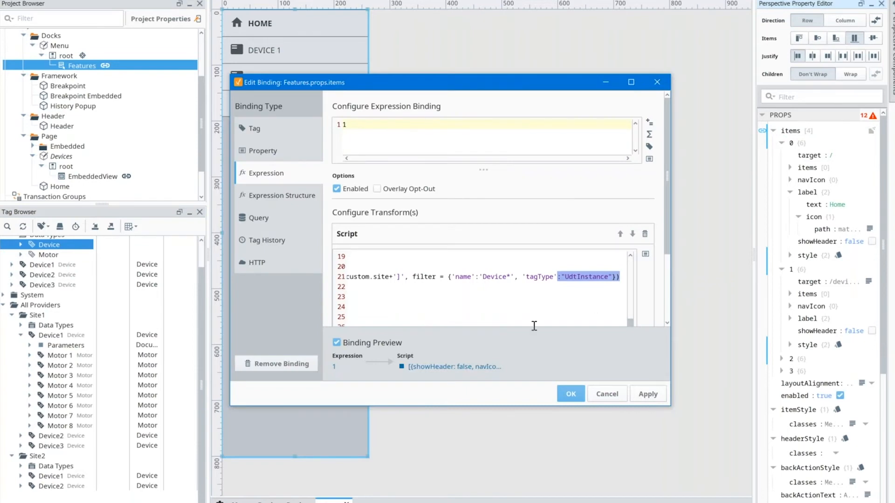
{"action": "scroll", "coordinate": [559, 296], "scroll_direction": "down", "scroll_amount": 2}
{"action": "scroll", "coordinate": [578, 295], "scroll_direction": "up", "scroll_amount": 3}
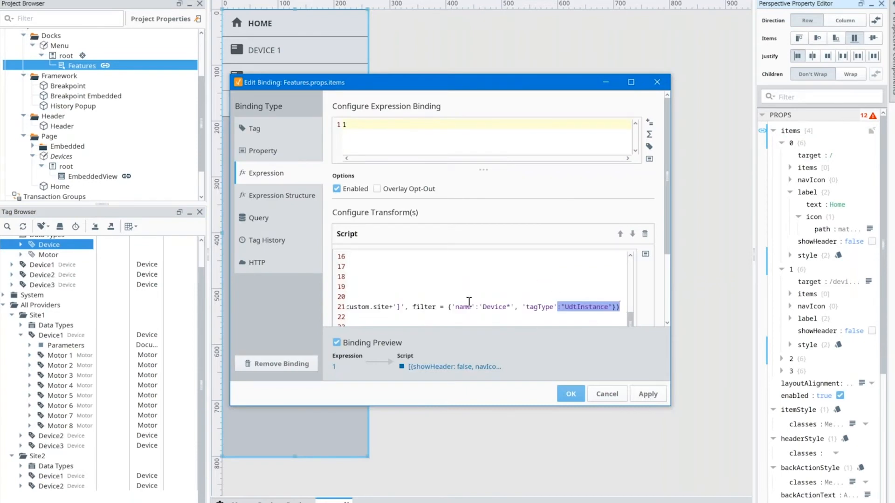
{"action": "left_click_drag", "start_coordinate": [469, 302], "coordinate": [247, 305]}
{"action": "scroll", "coordinate": [471, 294], "scroll_direction": "down", "scroll_amount": 1}
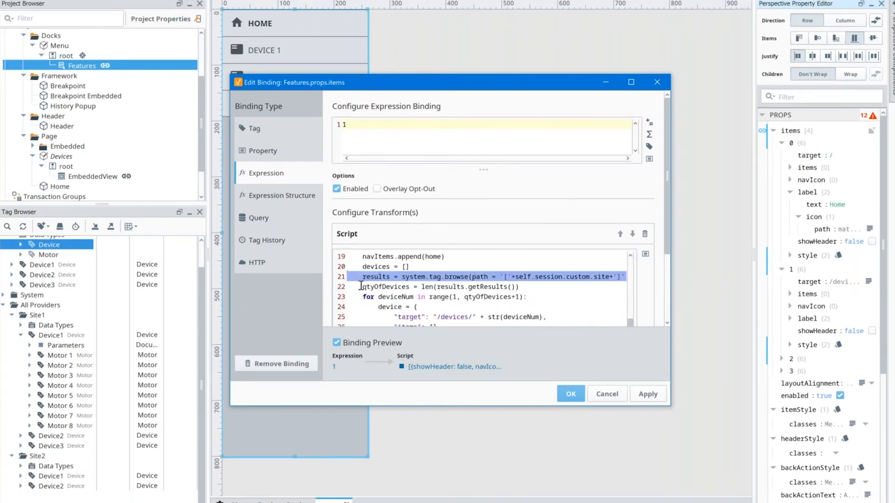
{"action": "scroll", "coordinate": [456, 288], "scroll_direction": "down", "scroll_amount": 1}
{"action": "scroll", "coordinate": [464, 292], "scroll_direction": "down", "scroll_amount": 1}
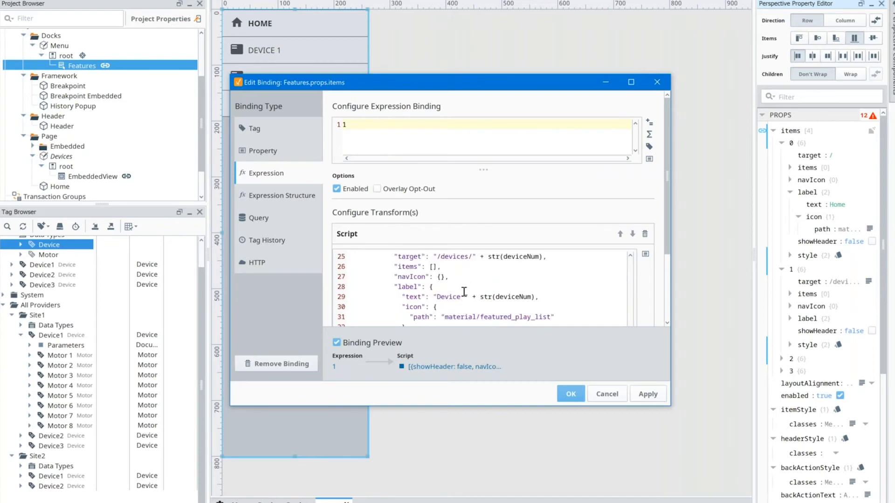
{"action": "scroll", "coordinate": [439, 263], "scroll_direction": "down", "scroll_amount": 2}
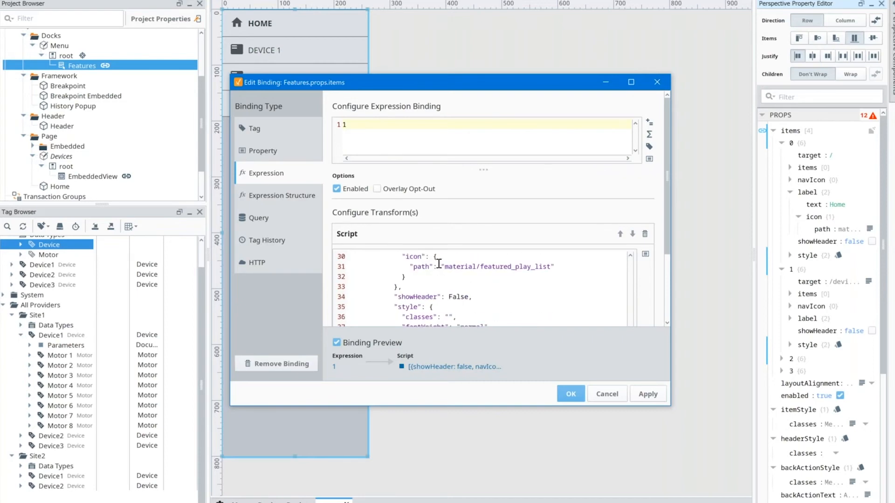
{"action": "scroll", "coordinate": [515, 280], "scroll_direction": "up", "scroll_amount": 2}
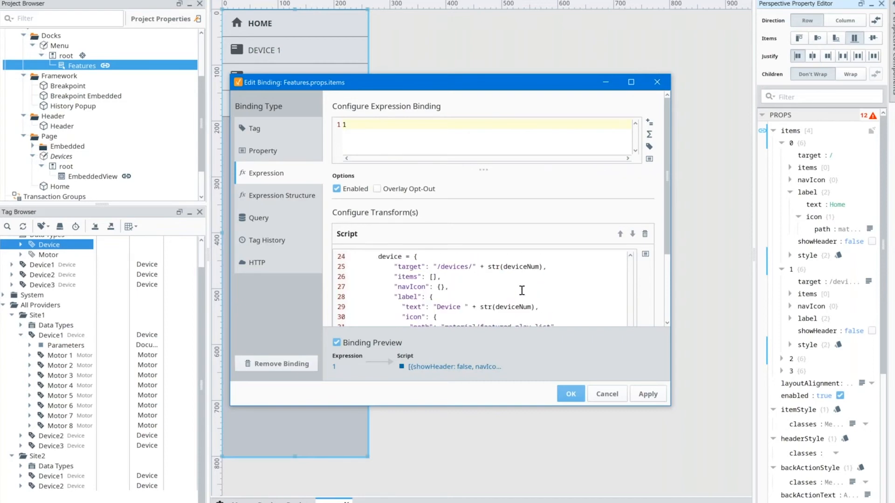
- Examine how the script uses deviceNum in each device's target and label text, review the rest of the transform, and close the binding unchanged
{"action": "scroll", "coordinate": [494, 279], "scroll_direction": "down", "scroll_amount": 1}
{"action": "scroll", "coordinate": [492, 278], "scroll_direction": "up", "scroll_amount": 1}
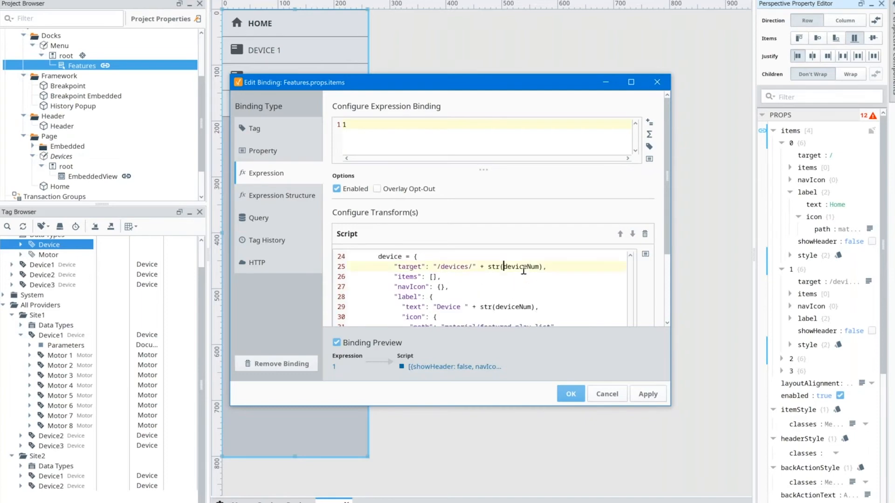
{"action": "double_click", "coordinate": [507, 267]}
{"action": "left_click_drag", "start_coordinate": [496, 306], "coordinate": [531, 307]}
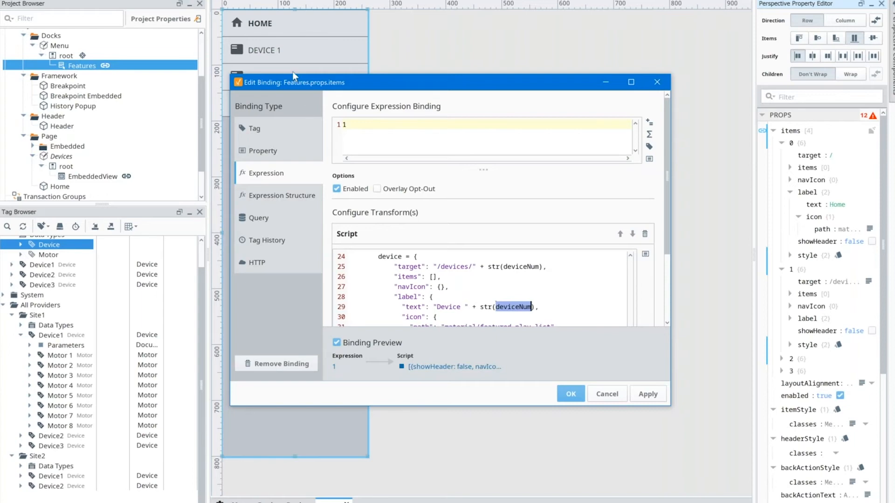
{"action": "scroll", "coordinate": [456, 283], "scroll_direction": "down", "scroll_amount": 2}
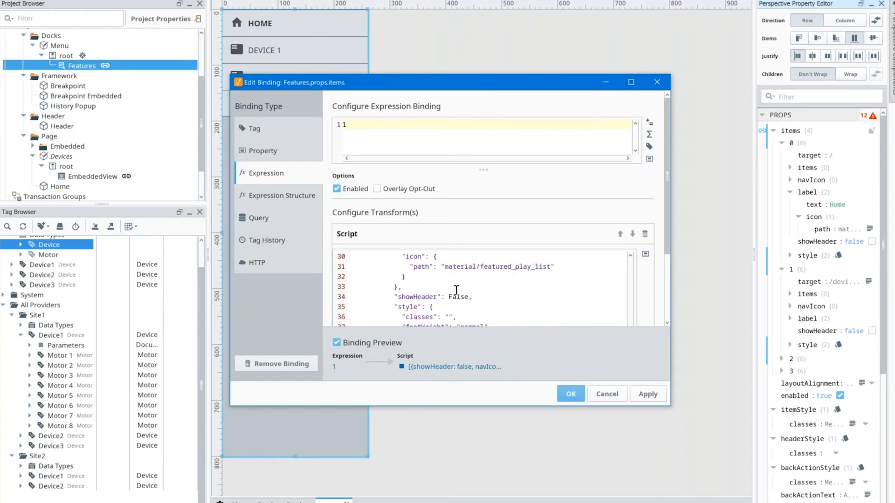
{"action": "scroll", "coordinate": [457, 291], "scroll_direction": "up", "scroll_amount": 10}
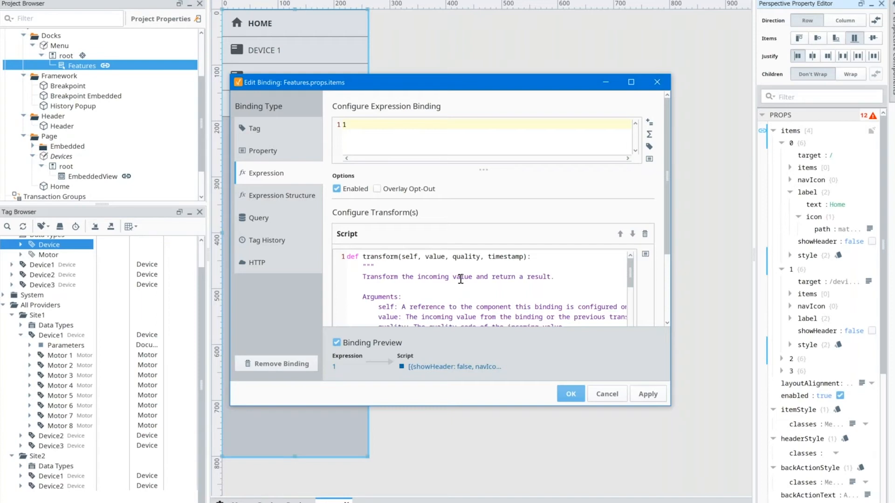
{"action": "scroll", "coordinate": [467, 281], "scroll_direction": "down", "scroll_amount": 2}
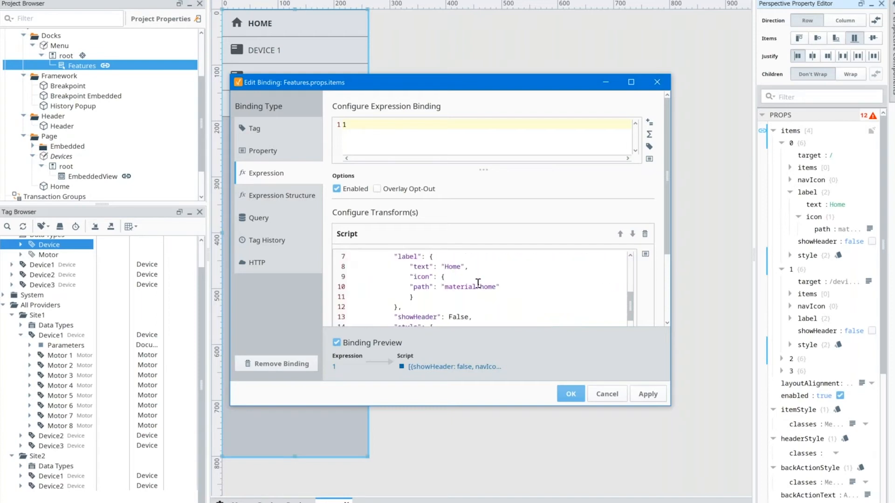
{"action": "scroll", "coordinate": [471, 294], "scroll_direction": "down", "scroll_amount": 2}
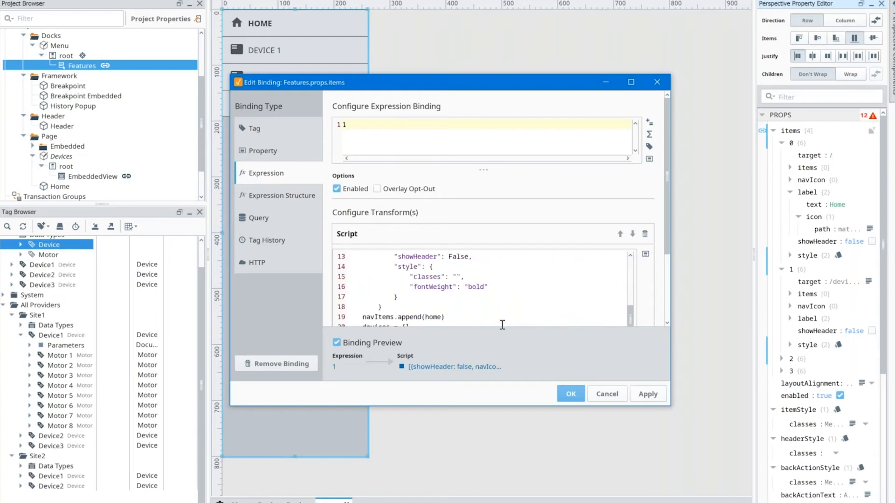
{"action": "left_click", "coordinate": [600, 397]}
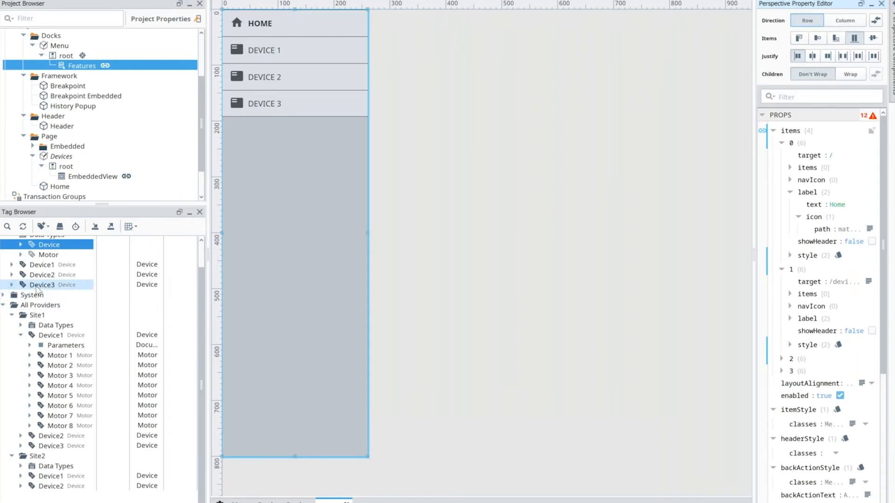
- Delete the Device3 tag from the default provider and re-apply the Features items binding to refresh the menu
{"action": "left_click", "coordinate": [37, 289]}
{"action": "scroll", "coordinate": [47, 317], "scroll_direction": "up", "scroll_amount": 2}
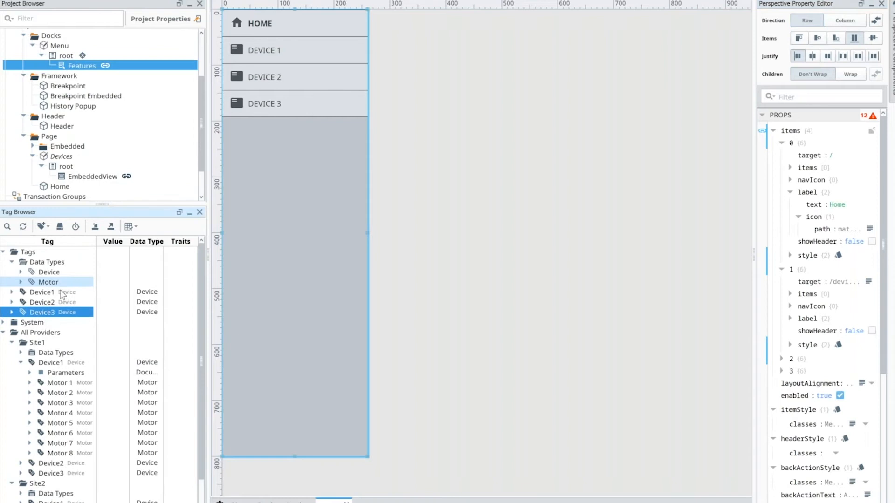
{"action": "right_click", "coordinate": [42, 317]}
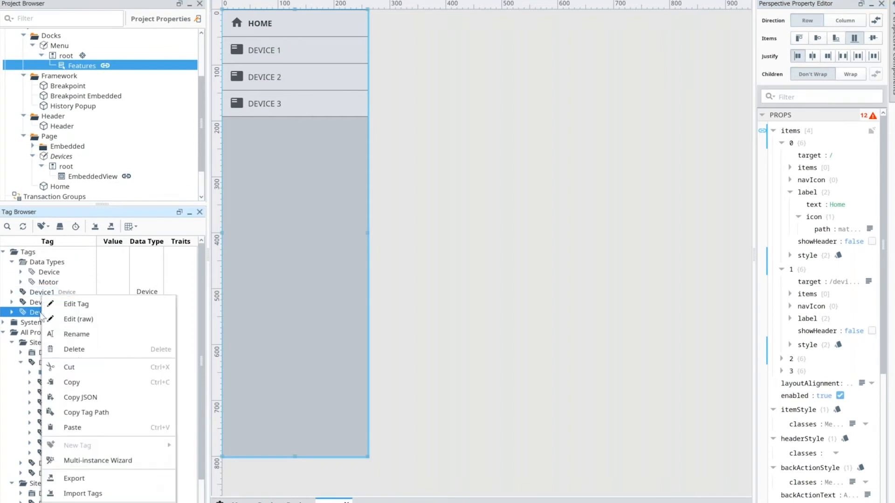
{"action": "left_click", "coordinate": [69, 368]}
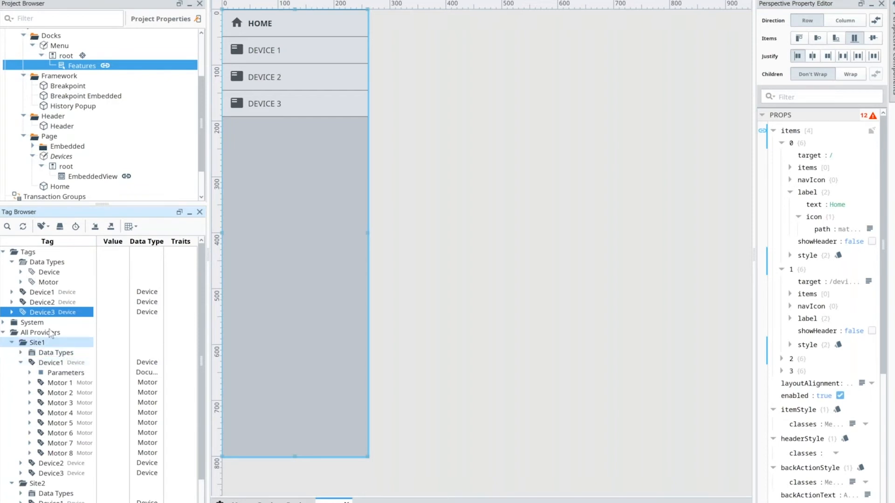
{"action": "right_click", "coordinate": [37, 316]}
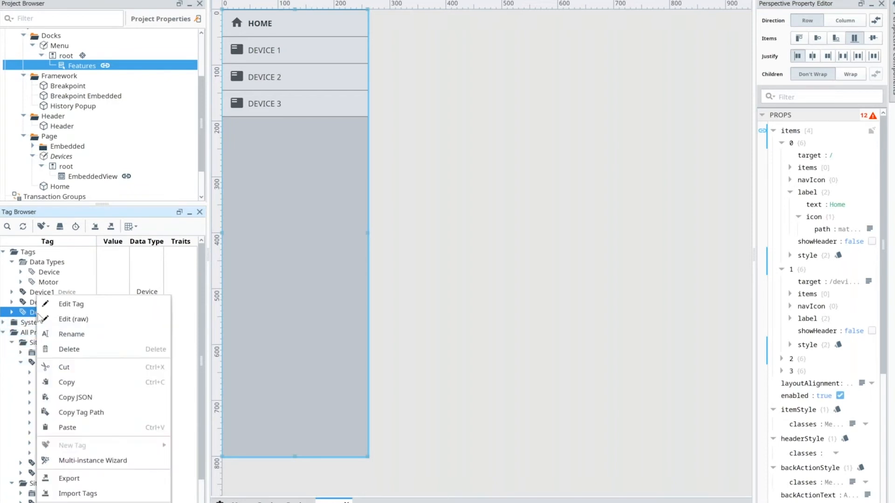
{"action": "left_click", "coordinate": [69, 350]}
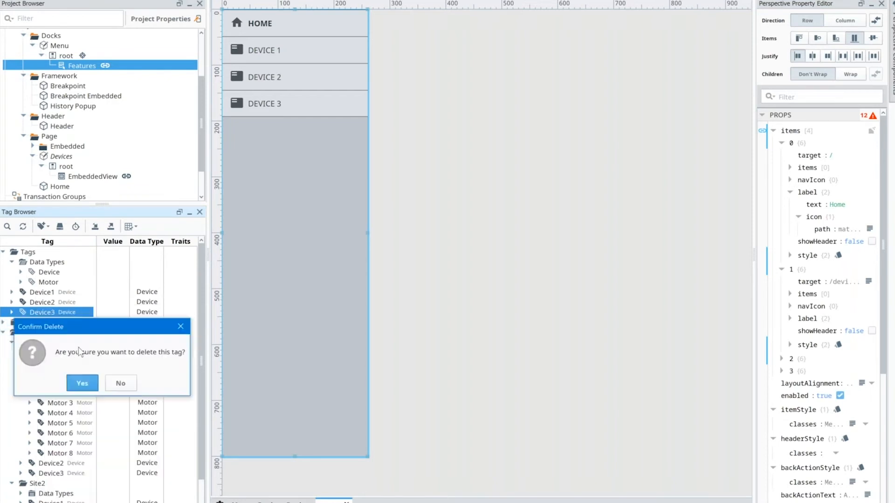
{"action": "left_click", "coordinate": [81, 384]}
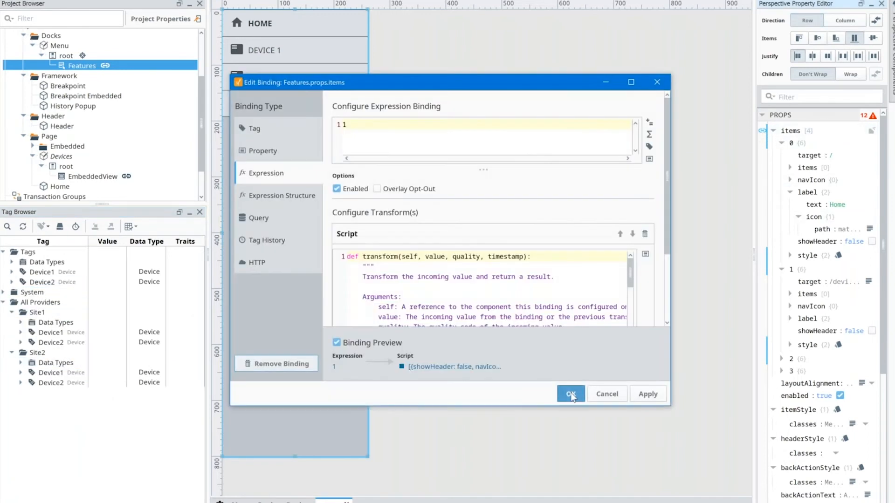
{"action": "left_click", "coordinate": [571, 395]}
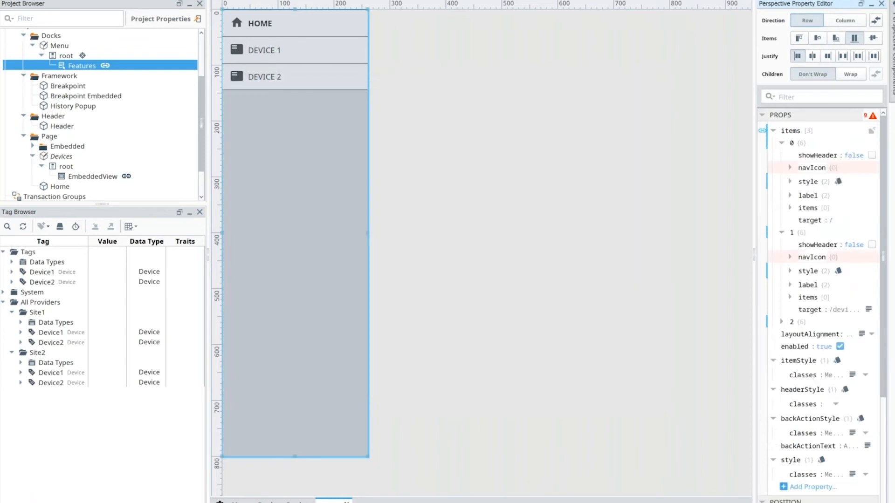
- Create a new instance of the Device data type under Tags and name it Device3
{"action": "right_click", "coordinate": [24, 257]}
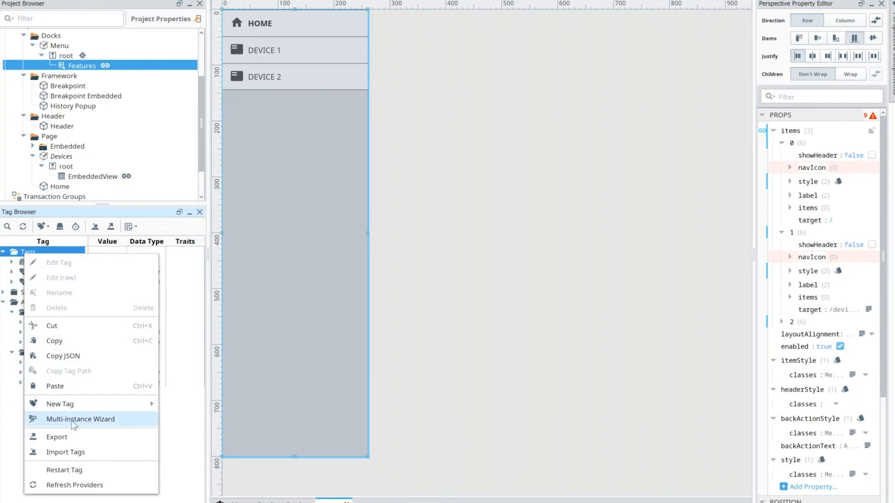
{"action": "mouse_move", "coordinate": [70, 404]}
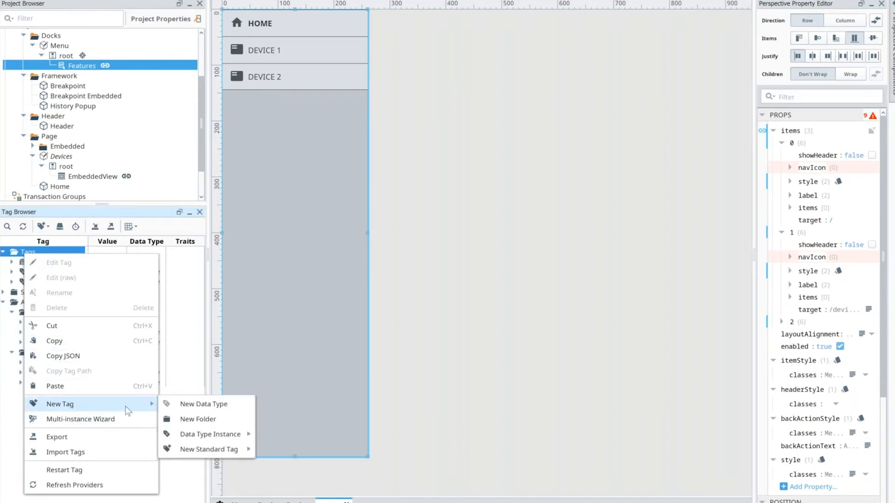
{"action": "mouse_move", "coordinate": [210, 434]}
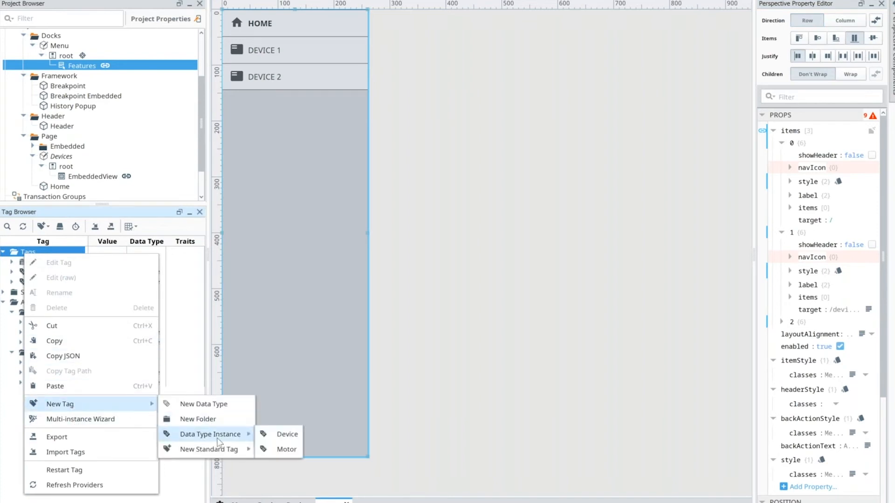
{"action": "left_click", "coordinate": [285, 435]}
{"action": "left_click", "coordinate": [676, 131]}
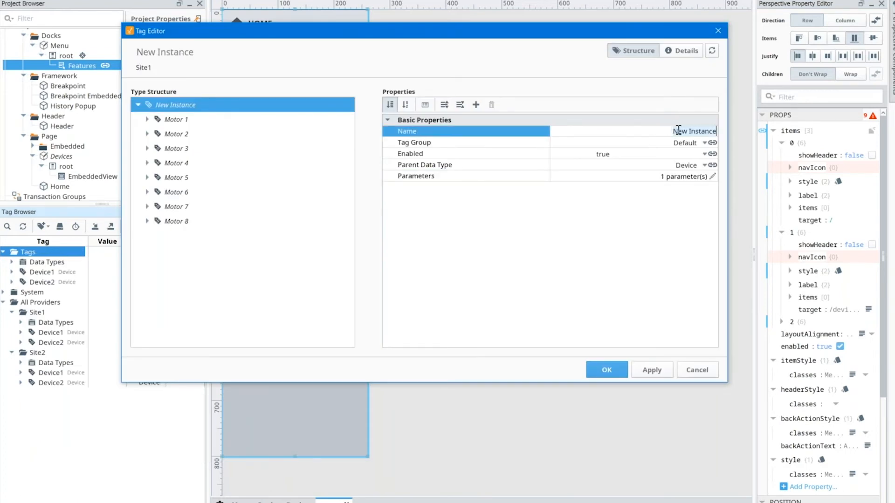
{"action": "type", "text": "D3evice"}
{"action": "key", "text": "BackSpace"}
{"action": "key", "text": "BackSpace"}
{"action": "key", "text": "BackSpace"}
{"action": "key", "text": "BackSpace"}
{"action": "key", "text": "BackSpace"}
{"action": "type", "text": "vice3"}
- Set the new instance's DeviceNum parameter to 3, save the tag, and re-apply the Features items binding
{"action": "left_click", "coordinate": [713, 177]}
{"action": "left_click", "coordinate": [640, 114]}
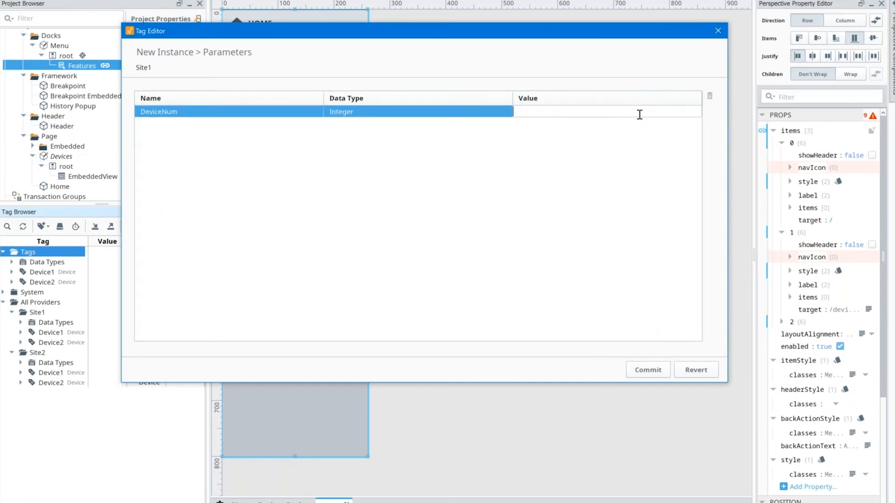
{"action": "type", "text": "3"}
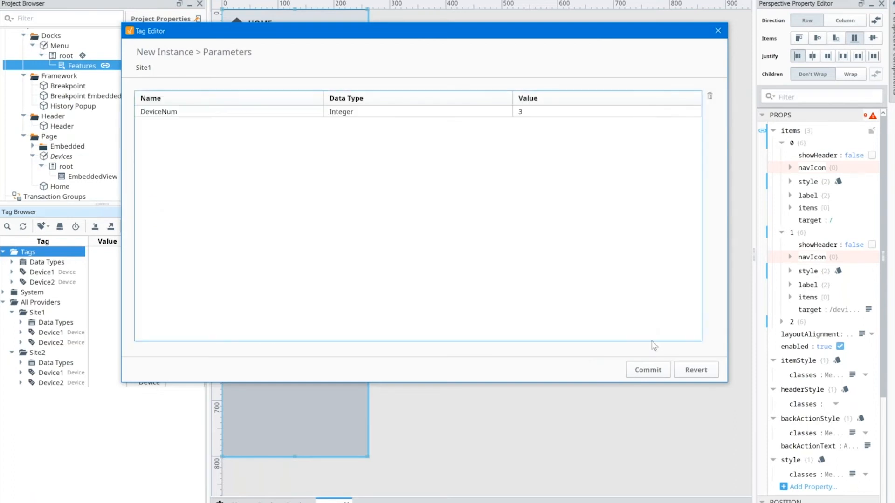
{"action": "left_click", "coordinate": [648, 370]}
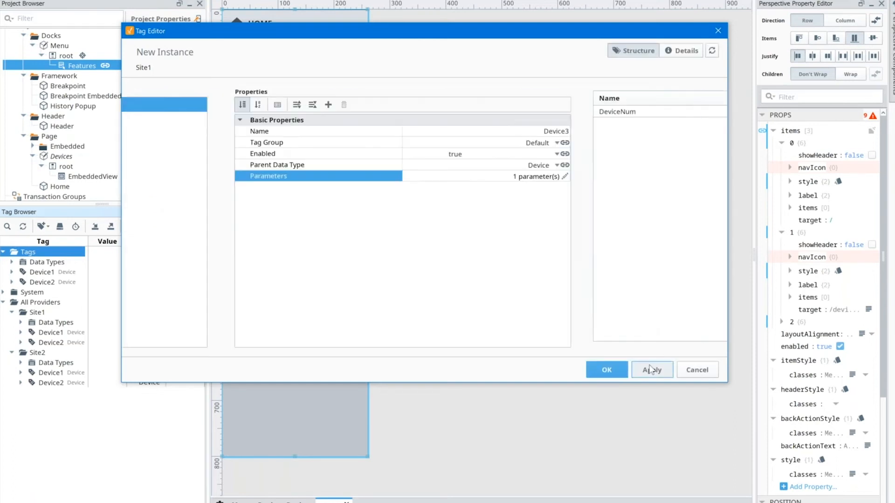
{"action": "left_click", "coordinate": [607, 370]}
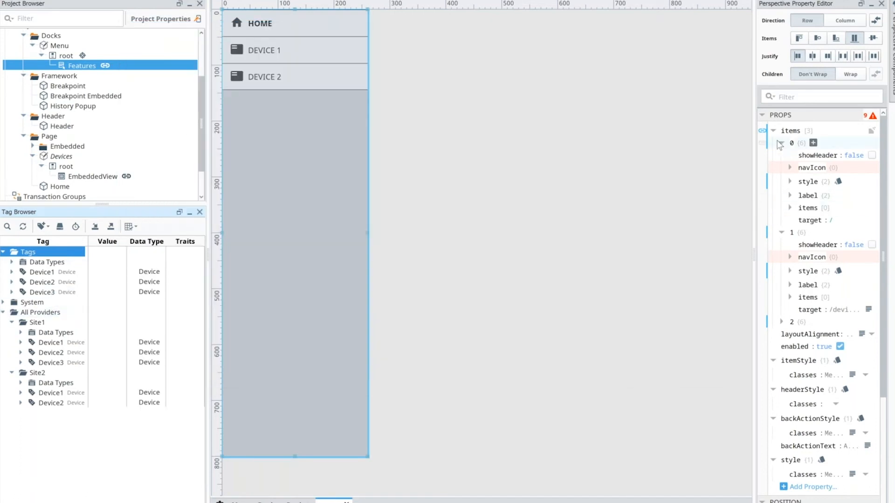
{"action": "left_click", "coordinate": [762, 131]}
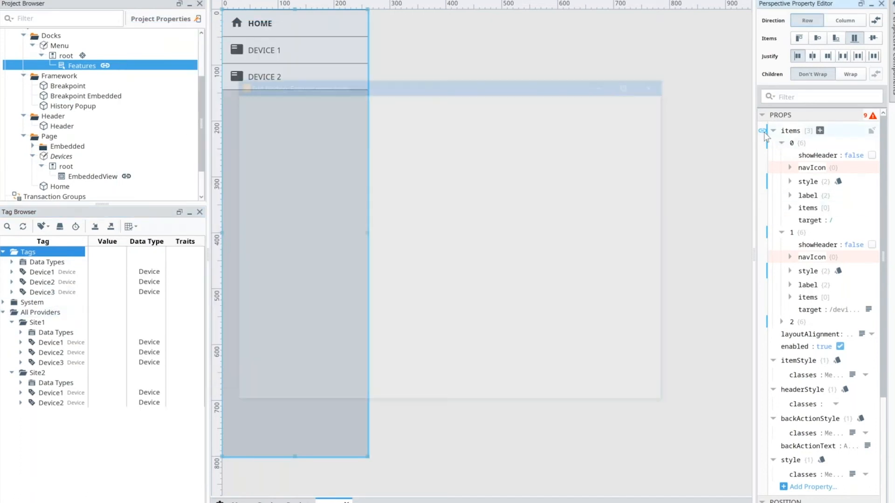
{"action": "left_click", "coordinate": [571, 395]}
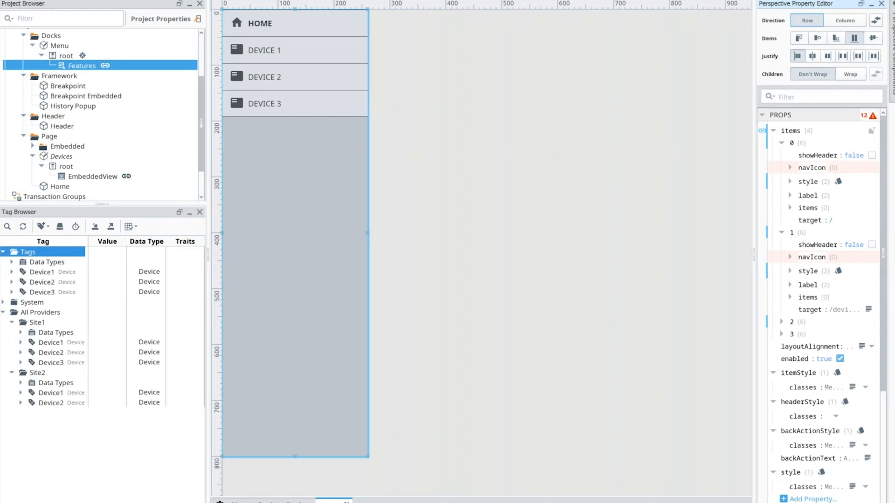
- Save the changes to the current project and open the Site1 project
{"action": "key", "text": "alt+f"}
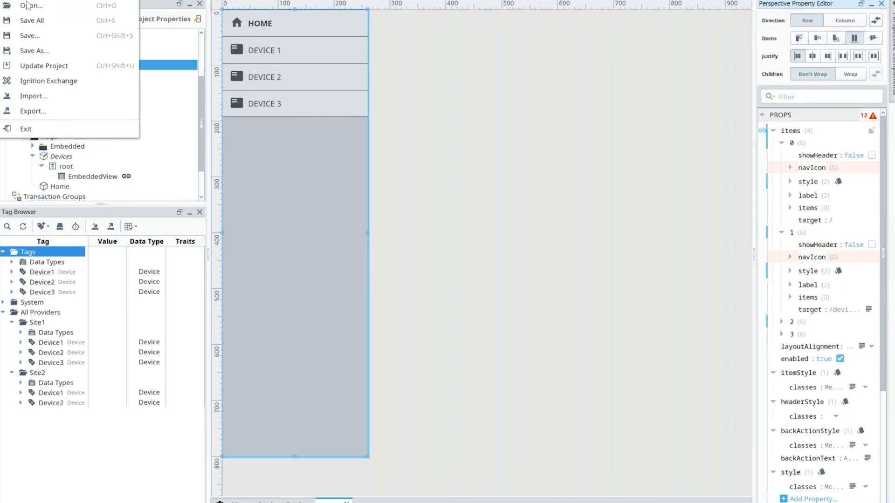
{"action": "mouse_move", "coordinate": [28, 0]}
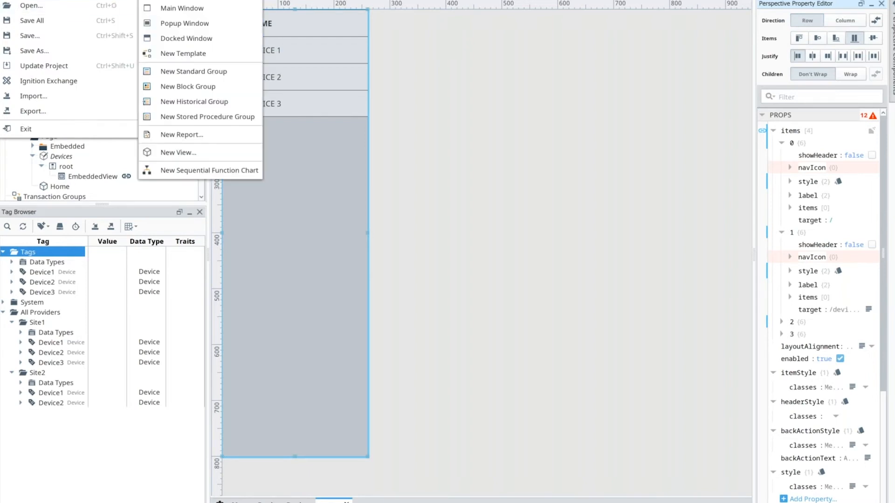
{"action": "left_click", "coordinate": [37, 7]}
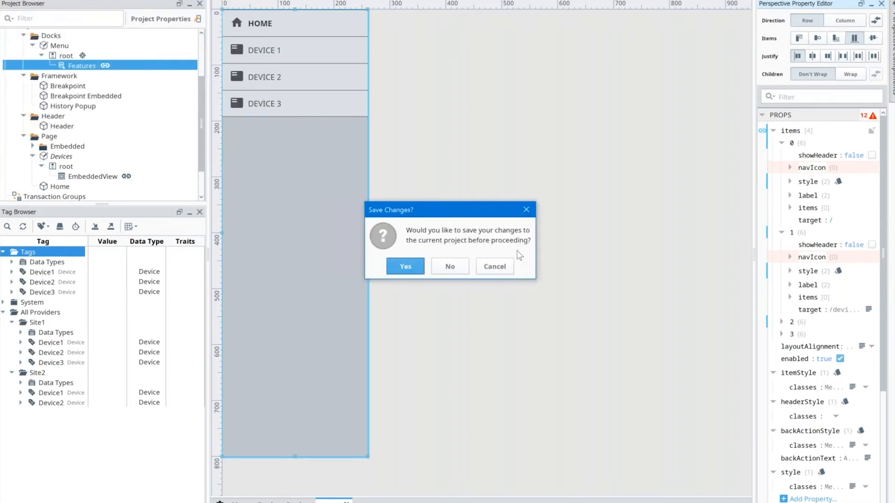
{"action": "left_click", "coordinate": [405, 267]}
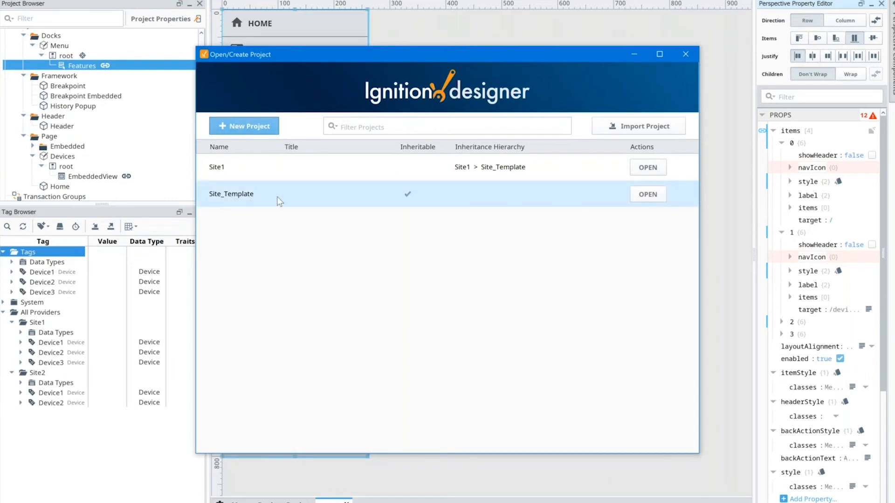
{"action": "left_click", "coordinate": [650, 170]}
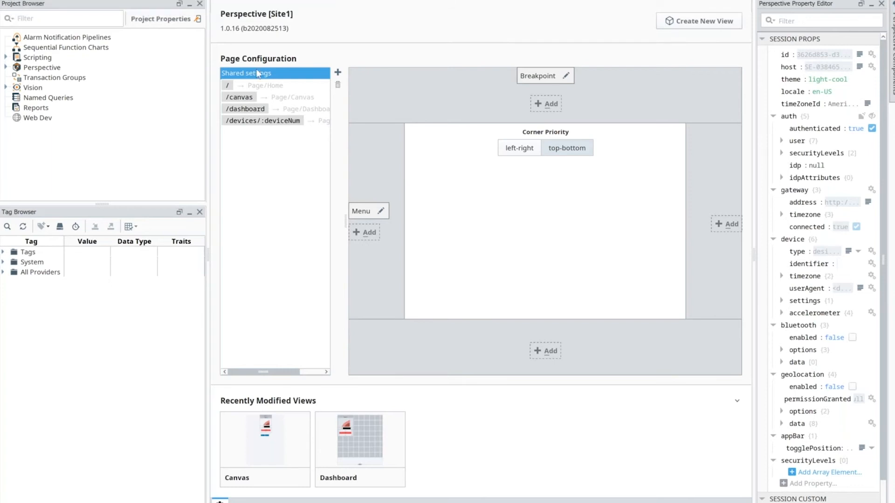
- Launch Site1's home page URL in a browser session and go to the Device 1 page
{"action": "right_click", "coordinate": [263, 87]}
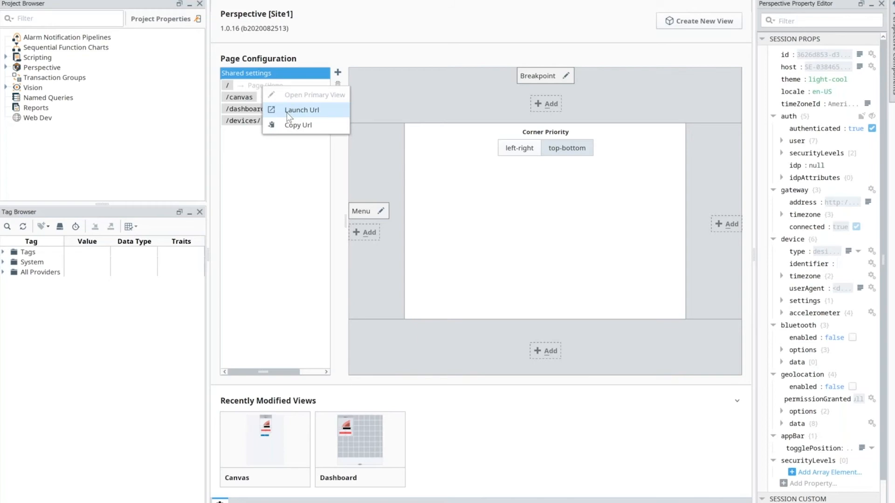
{"action": "left_click", "coordinate": [287, 112]}
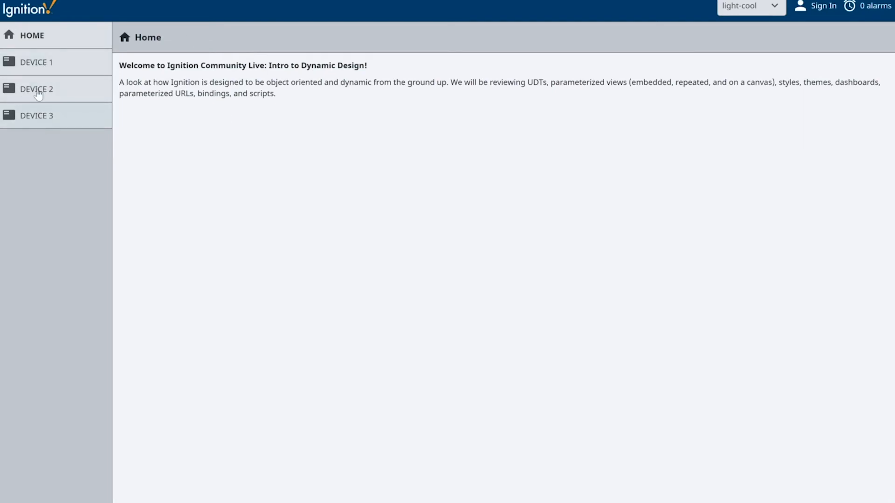
{"action": "left_click", "coordinate": [36, 68]}
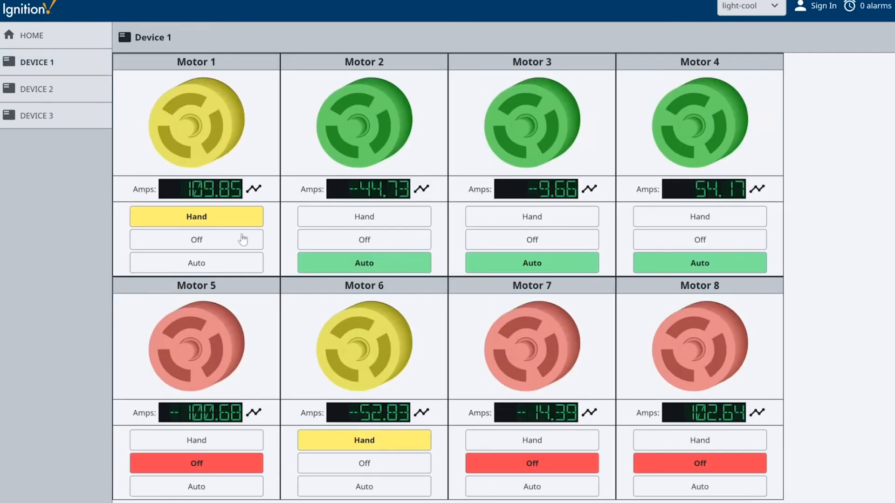
- Switch Motor 1 of Device 1 to Off, and view its Amps history chart before closing it
{"action": "left_click", "coordinate": [230, 244]}
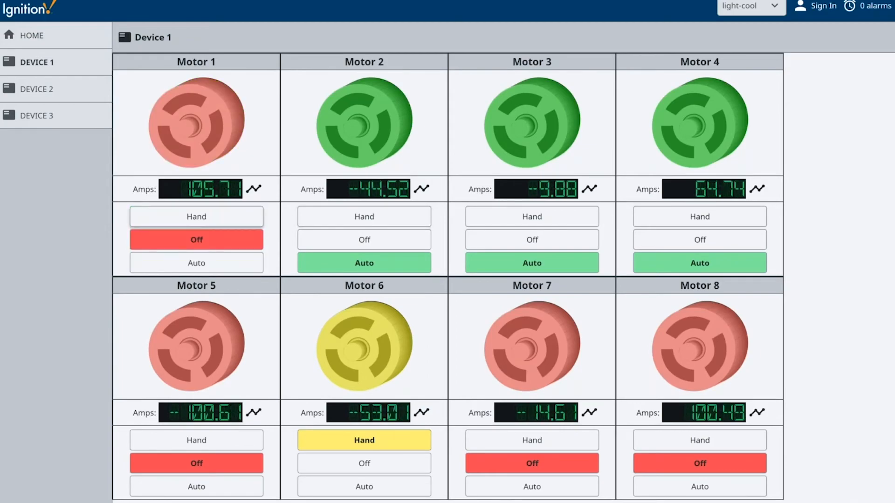
{"action": "left_click", "coordinate": [256, 189]}
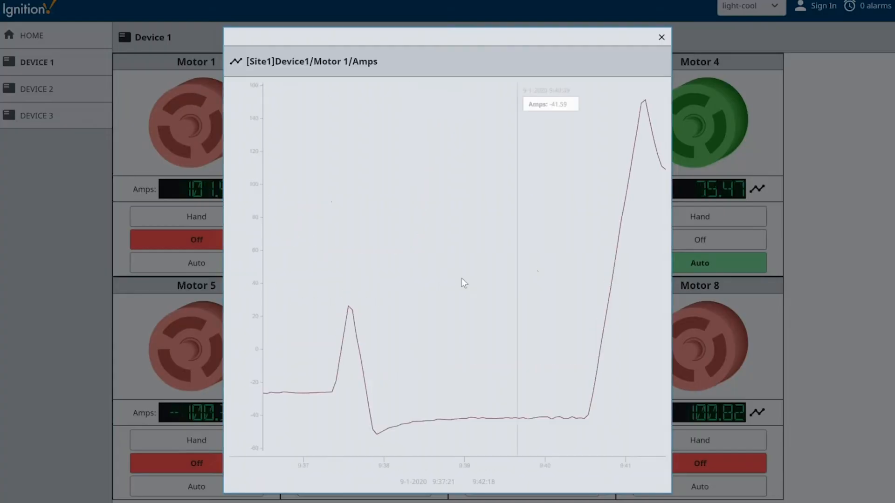
{"action": "left_click", "coordinate": [661, 38]}
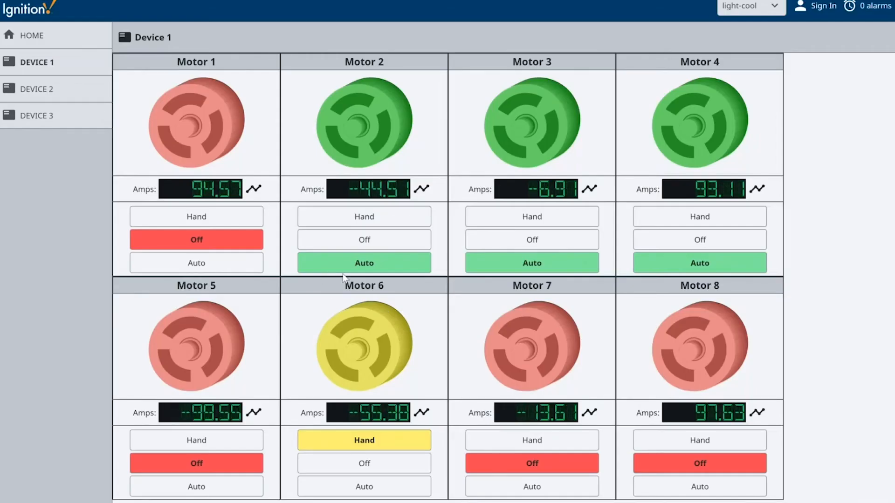
- View the Device 2 and Device 3 pages of the Site1 session, and return to the Device 1 page
{"action": "left_click", "coordinate": [51, 95]}
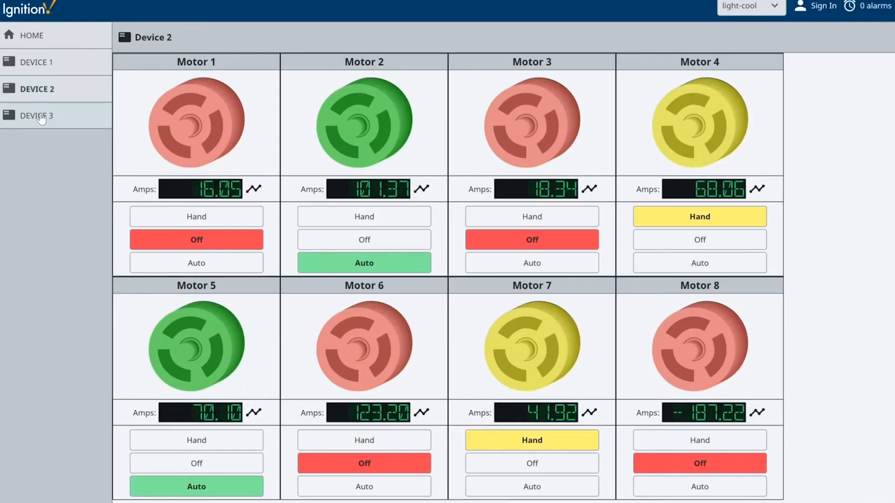
{"action": "left_click", "coordinate": [45, 120]}
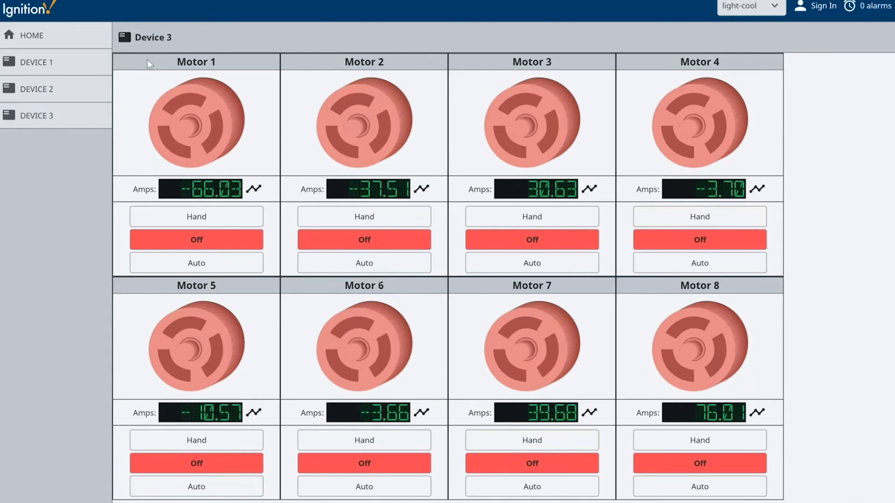
{"action": "left_click", "coordinate": [41, 91]}
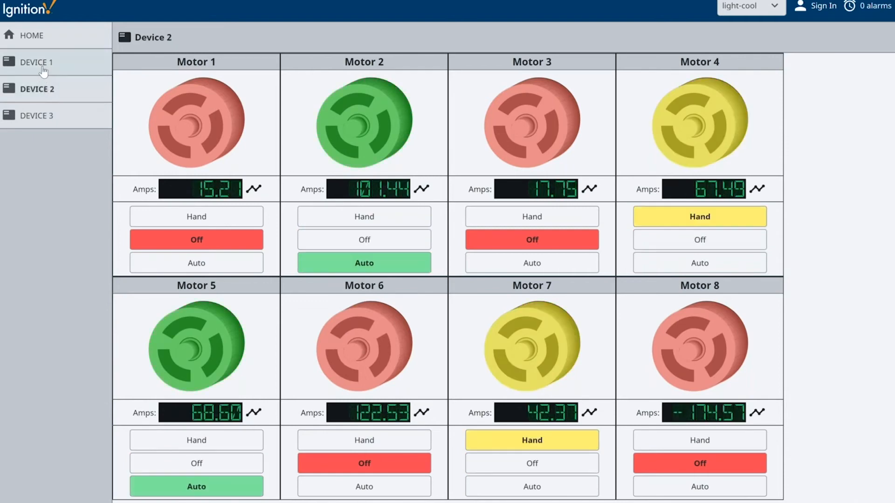
{"action": "left_click", "coordinate": [44, 70]}
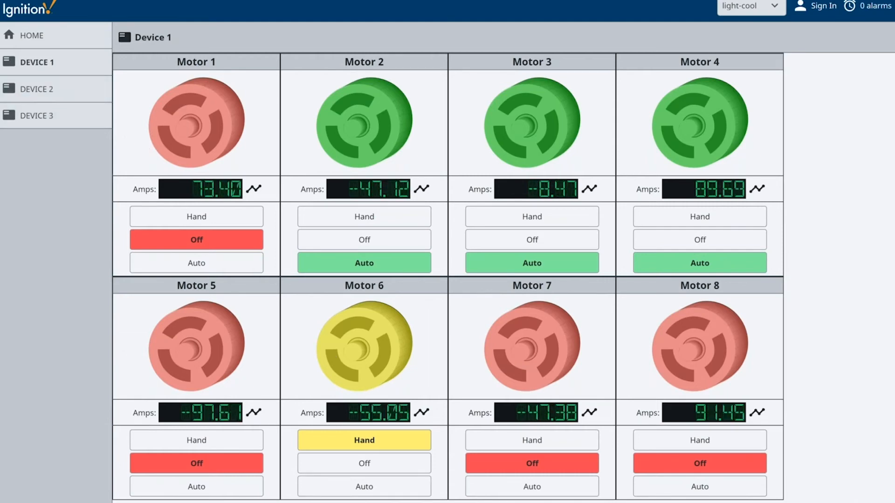
- Switch to the Designer and examine the Site2 tag provider's data types and the motor instances under its Device1 and Device2 tags
{"action": "mouse_move", "coordinate": [448, 502]}
{"action": "left_click", "coordinate": [448, 476]}
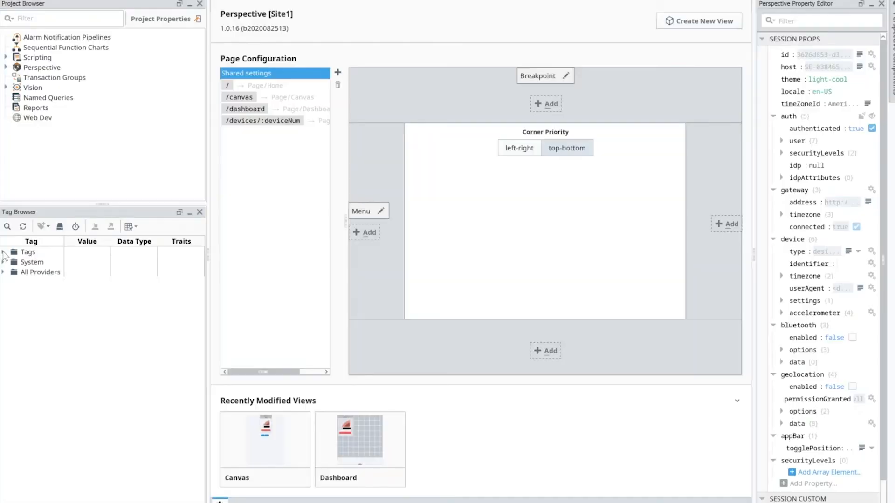
{"action": "left_click", "coordinate": [3, 252]}
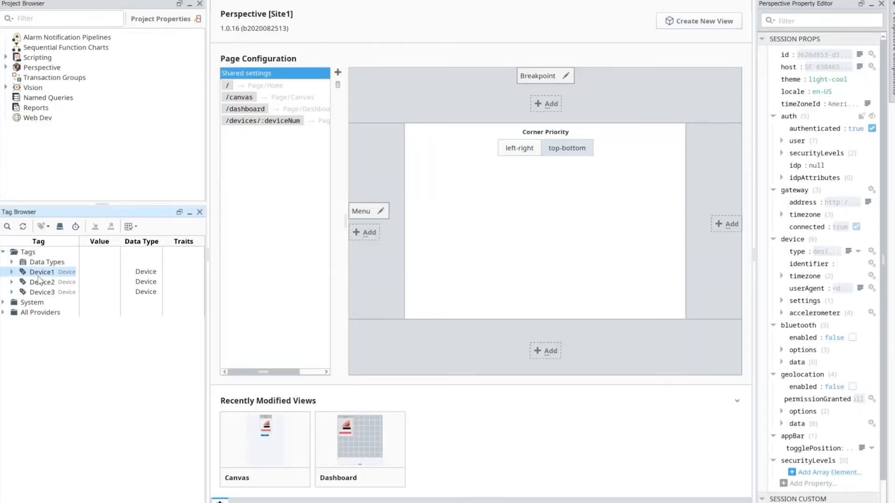
{"action": "left_click", "coordinate": [3, 313]}
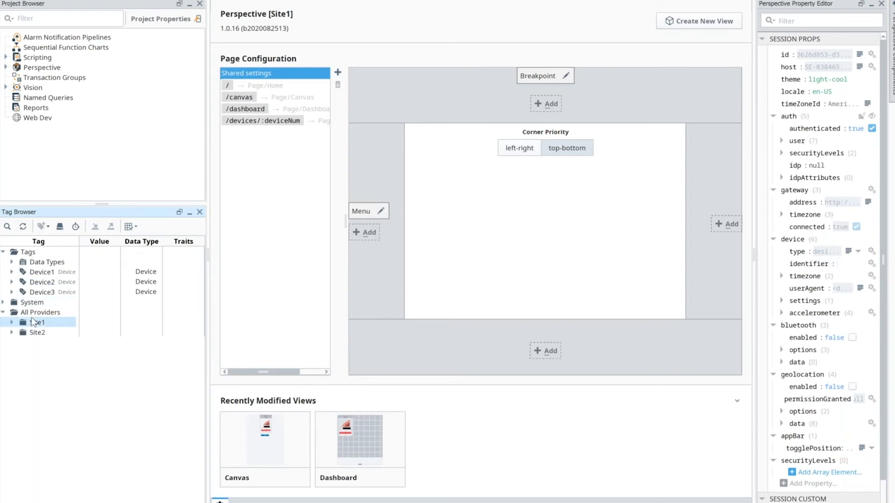
{"action": "left_click", "coordinate": [12, 333]}
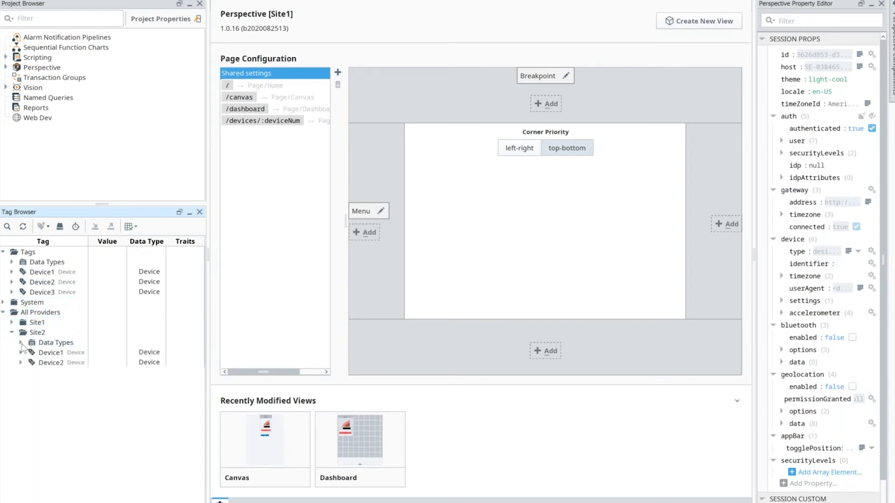
{"action": "left_click", "coordinate": [21, 343]}
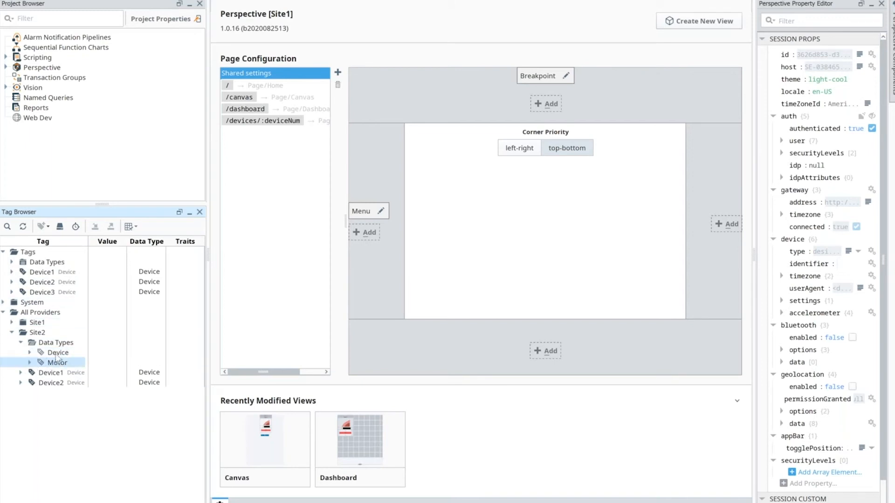
{"action": "left_click", "coordinate": [20, 373]}
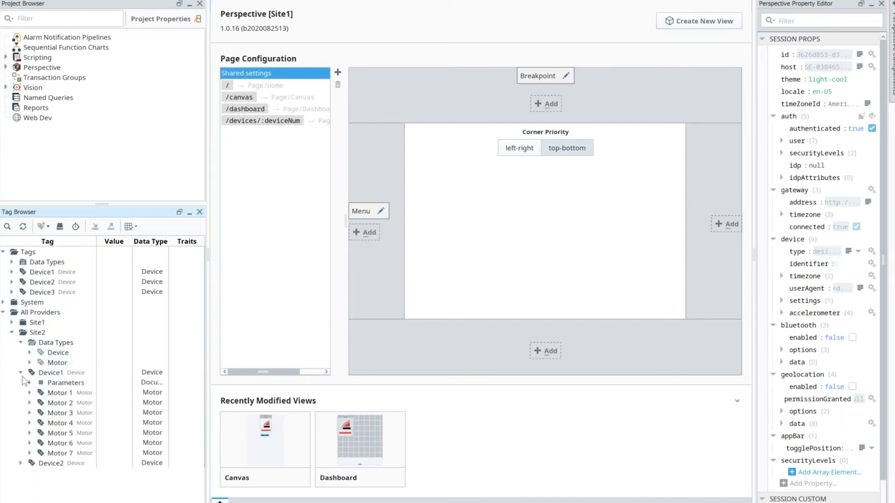
{"action": "left_click", "coordinate": [20, 463]}
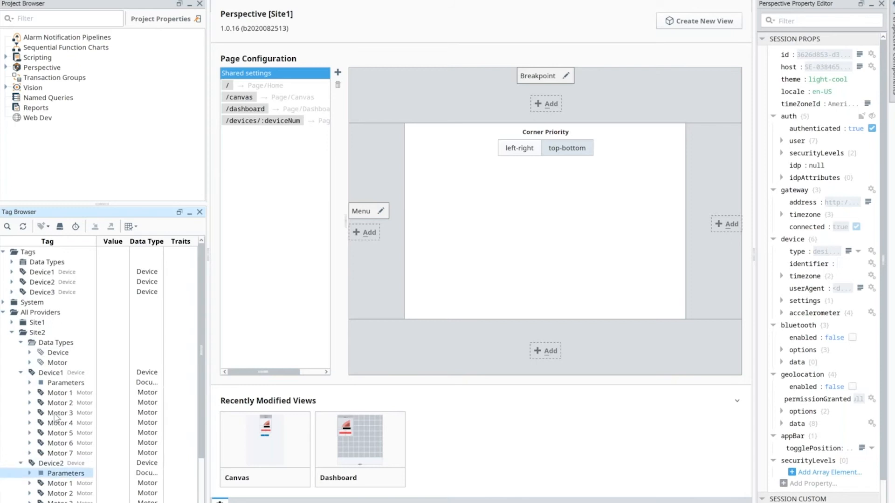
{"action": "left_click", "coordinate": [61, 454]}
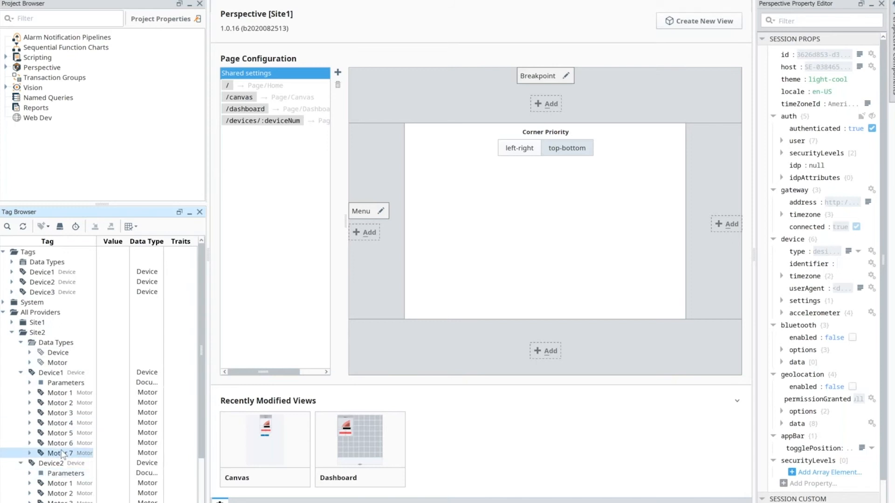
{"action": "left_click", "coordinate": [53, 376]}
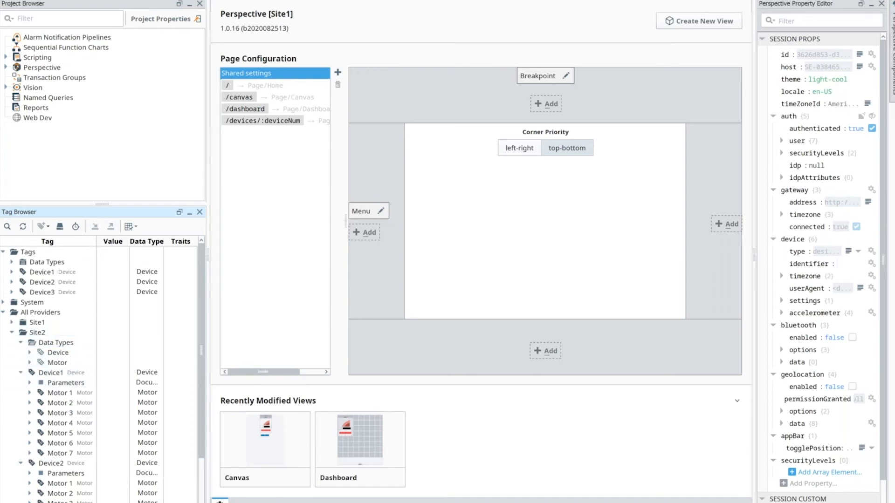
- Save the current project's changes and start a new project named Site2 with Site2 as its default tag provider
{"action": "left_click", "coordinate": [8, 0]}
{"action": "mouse_move", "coordinate": [112, 0]}
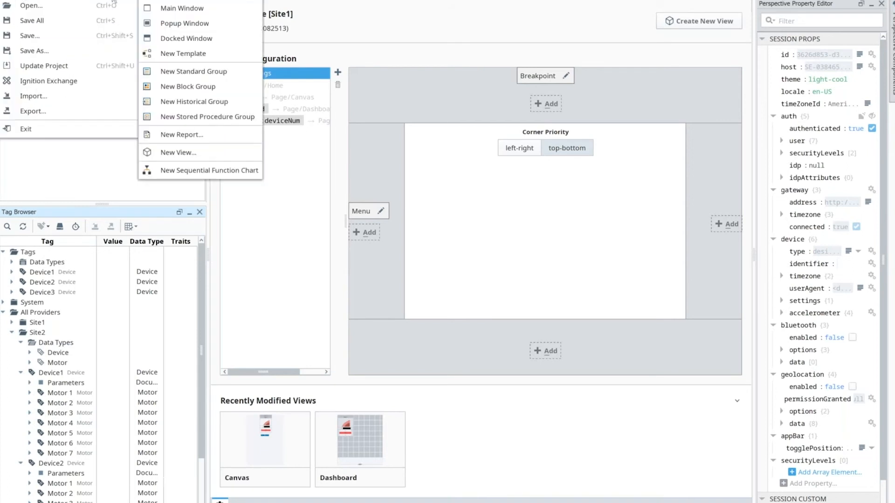
{"action": "left_click", "coordinate": [177, 0]}
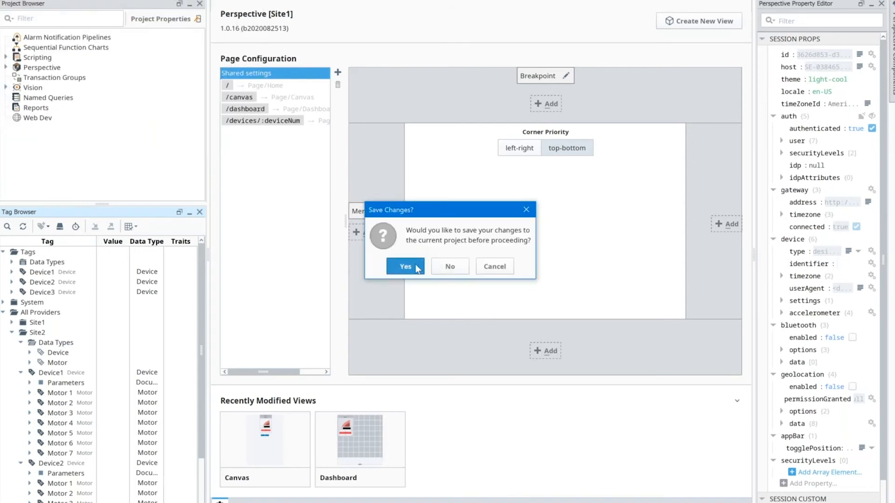
{"action": "left_click", "coordinate": [416, 268]}
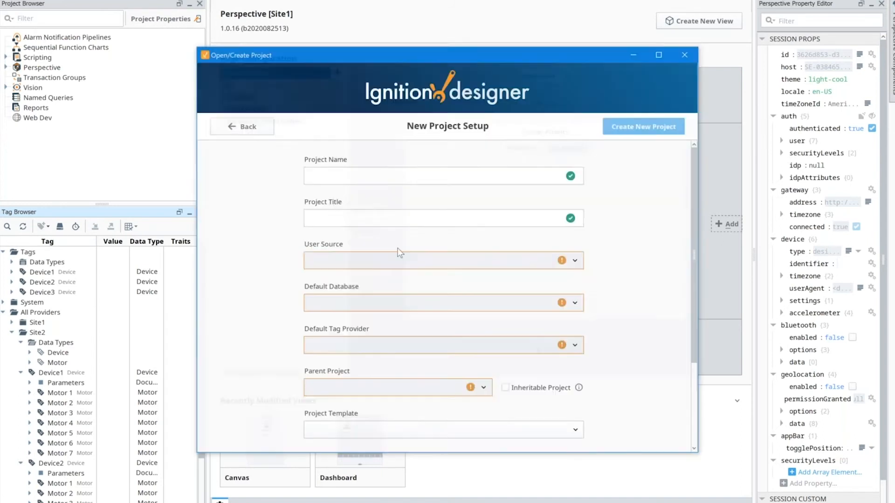
{"action": "type", "text": "Site2"}
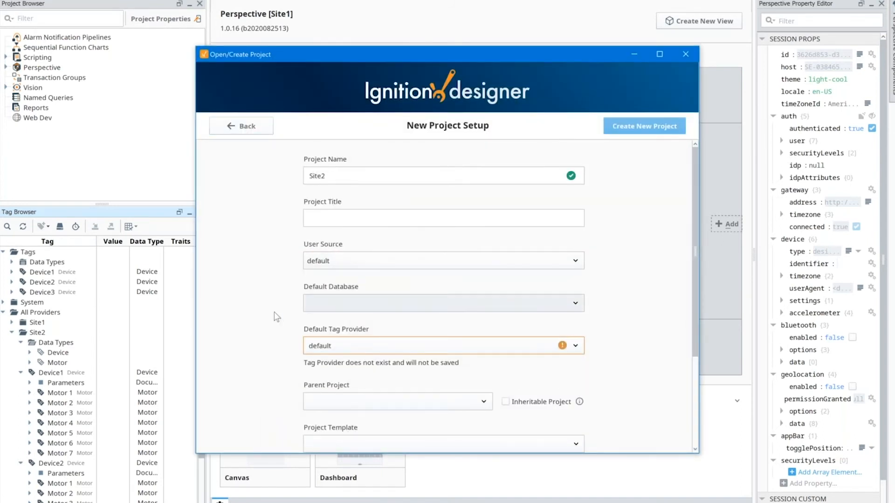
{"action": "left_click", "coordinate": [321, 343]}
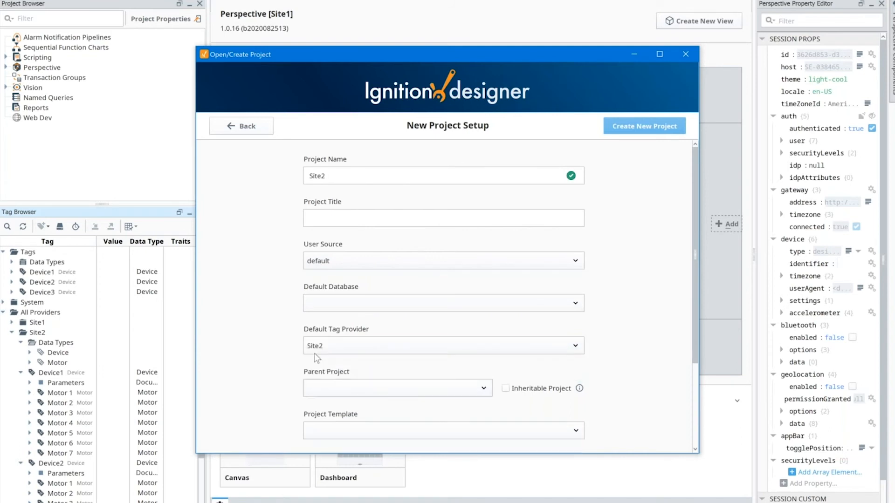
- Choose Site_Template as the parent project, leave the project template blank, and create the new project
{"action": "left_click", "coordinate": [327, 385]}
{"action": "scroll", "coordinate": [373, 380], "scroll_direction": "down", "scroll_amount": 2}
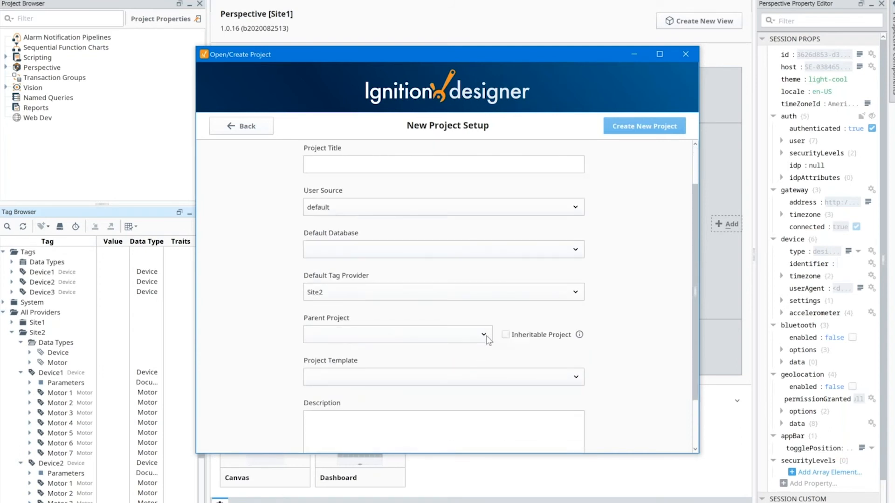
{"action": "left_click", "coordinate": [480, 375]}
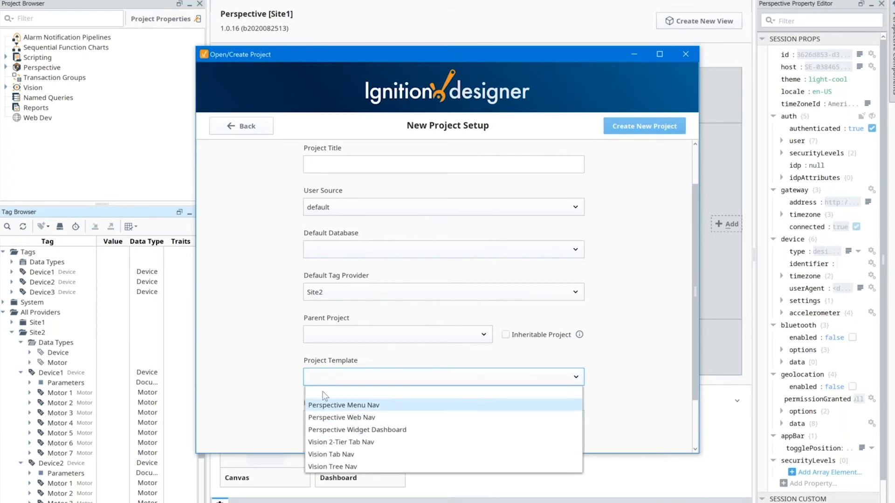
{"action": "left_click", "coordinate": [311, 372]}
{"action": "left_click", "coordinate": [324, 331]}
{"action": "left_click", "coordinate": [328, 359]}
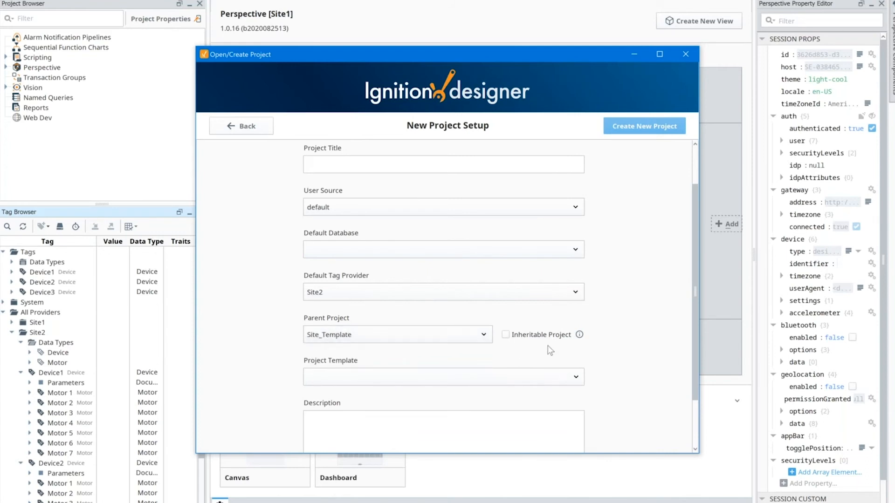
{"action": "scroll", "coordinate": [549, 346], "scroll_direction": "down", "scroll_amount": 1}
{"action": "scroll", "coordinate": [549, 346], "scroll_direction": "down", "scroll_amount": 3}
{"action": "left_click", "coordinate": [520, 424]}
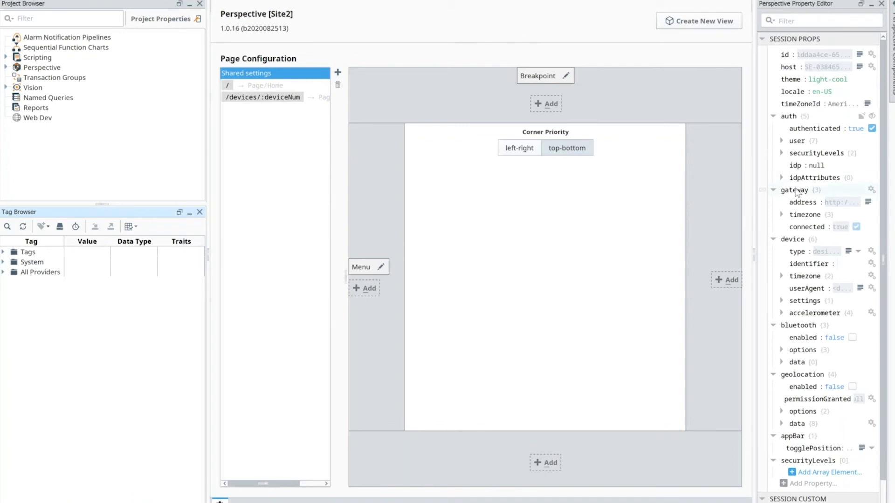
- Set the custom session property site to Site2
{"action": "scroll", "coordinate": [798, 200], "scroll_direction": "down", "scroll_amount": 1}
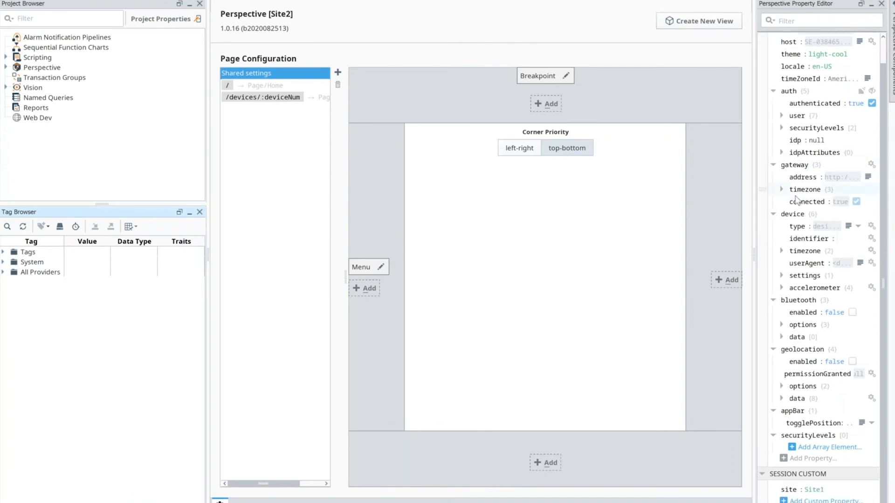
{"action": "left_click", "coordinate": [813, 489]}
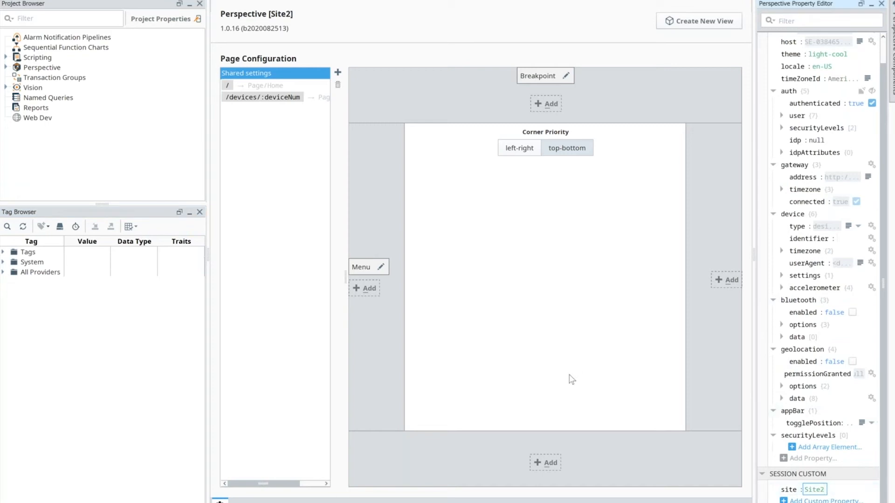
{"action": "left_click", "coordinate": [482, 290]}
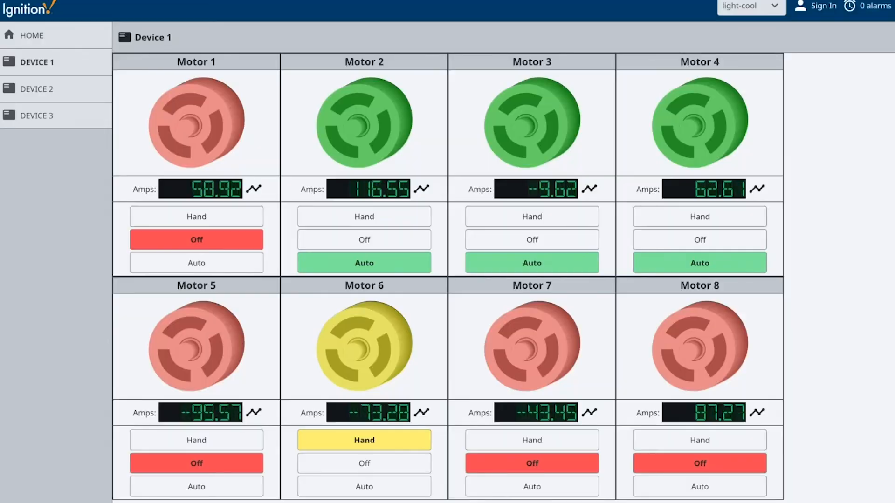
- Switch to the Ignition Gateway page in the browser and launch the Site2 project from the Perspective projects list
{"action": "left_click_drag", "start_coordinate": [204, 1], "coordinate": [204, 33]}
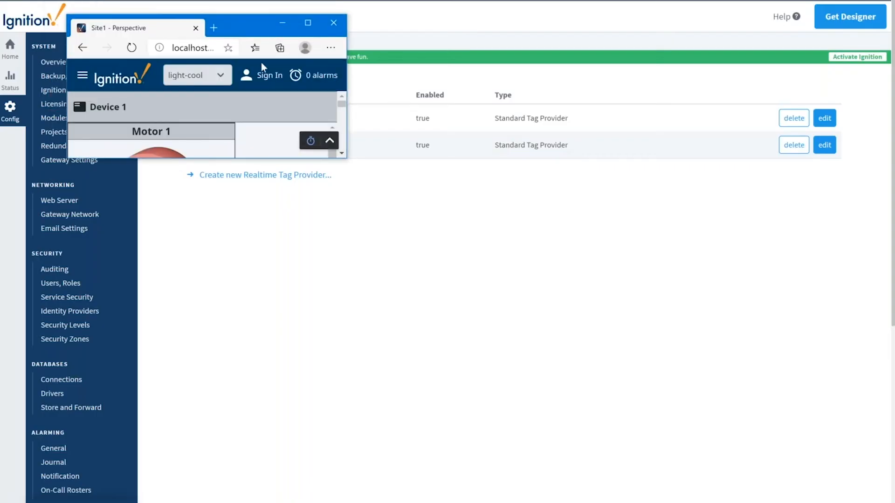
{"action": "left_click", "coordinate": [408, 230]}
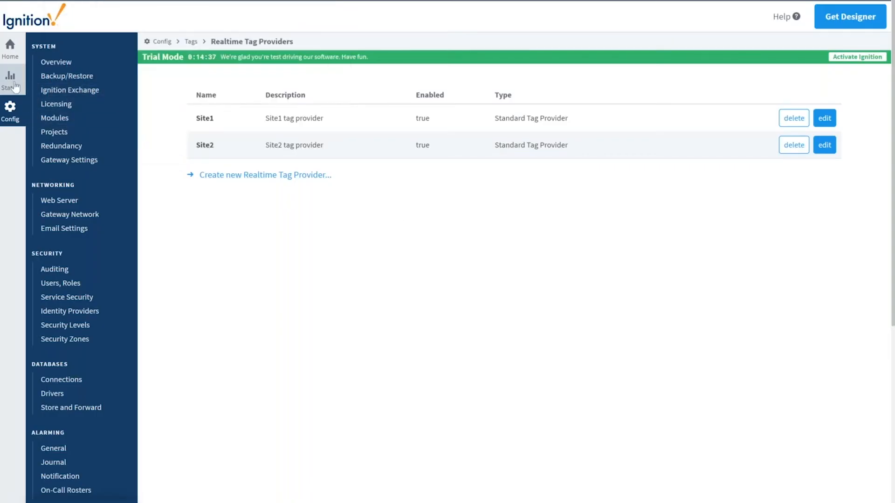
{"action": "left_click", "coordinate": [10, 48]}
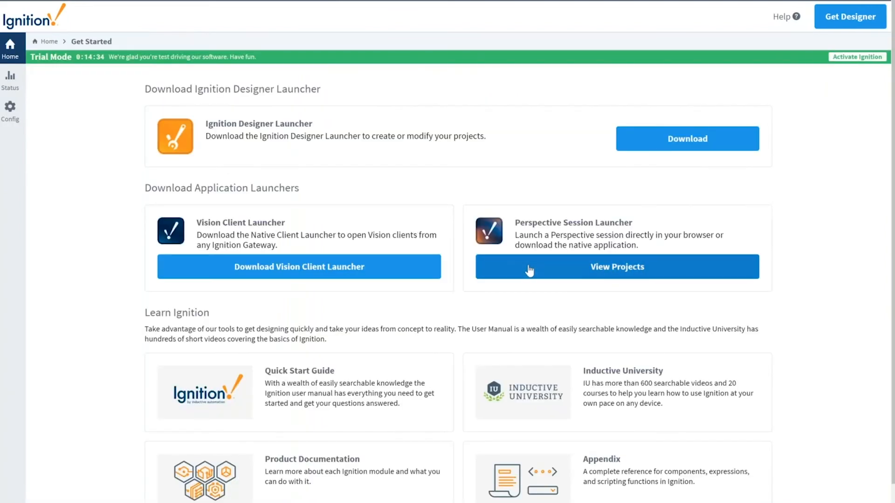
{"action": "left_click", "coordinate": [485, 268]}
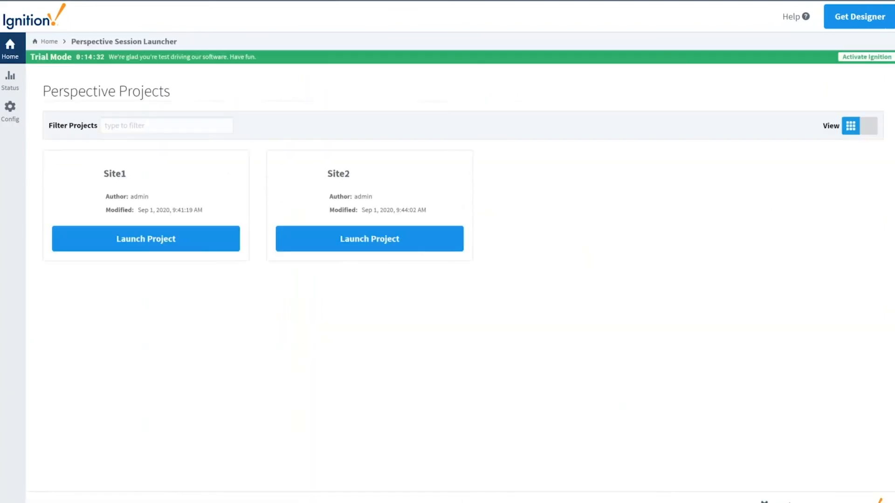
{"action": "left_click", "coordinate": [364, 246]}
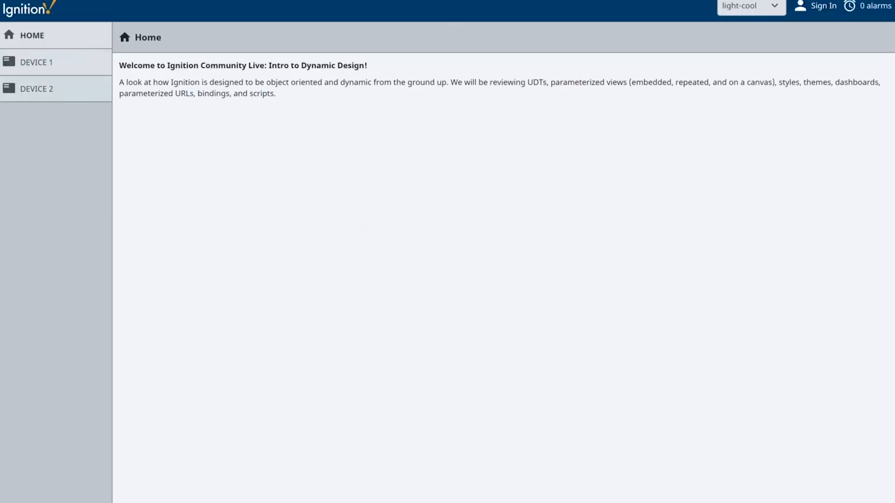
- On Site2's Device 1 page, switch Motor 2 to Hand and Motor 3 to Auto, visiting the Device 2 page in between
{"action": "left_click", "coordinate": [35, 68]}
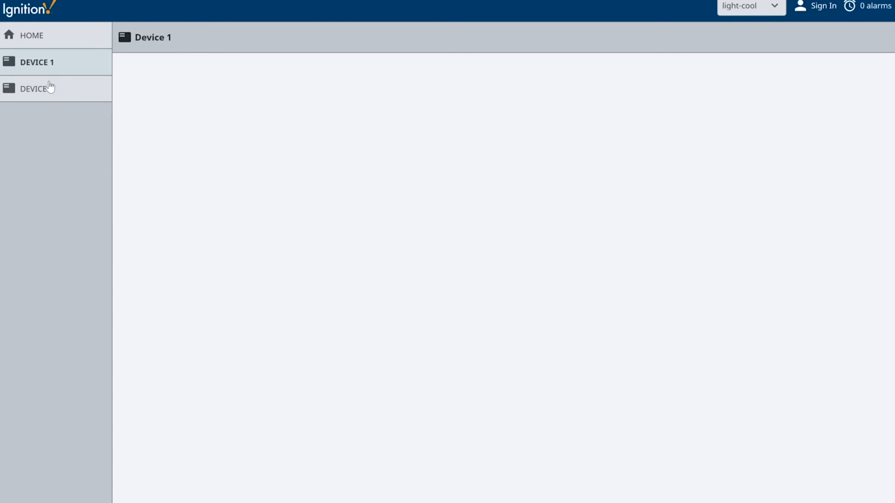
{"action": "left_click", "coordinate": [392, 226]}
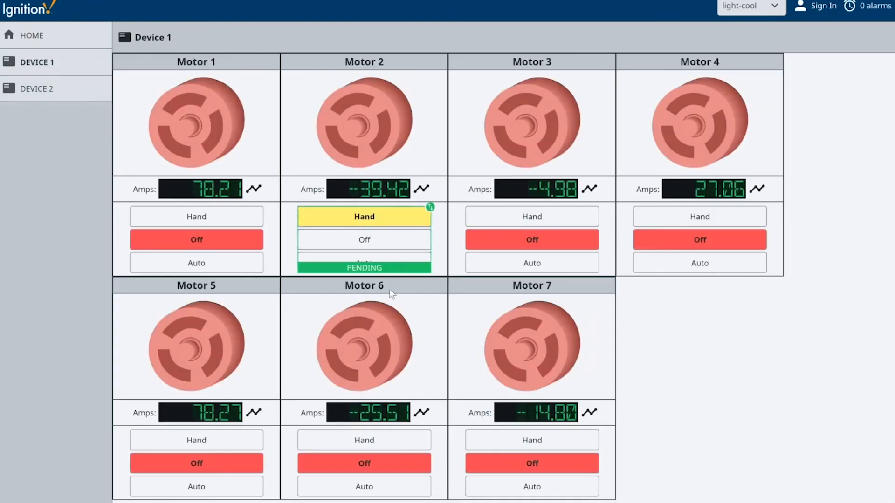
{"action": "left_click", "coordinate": [55, 98]}
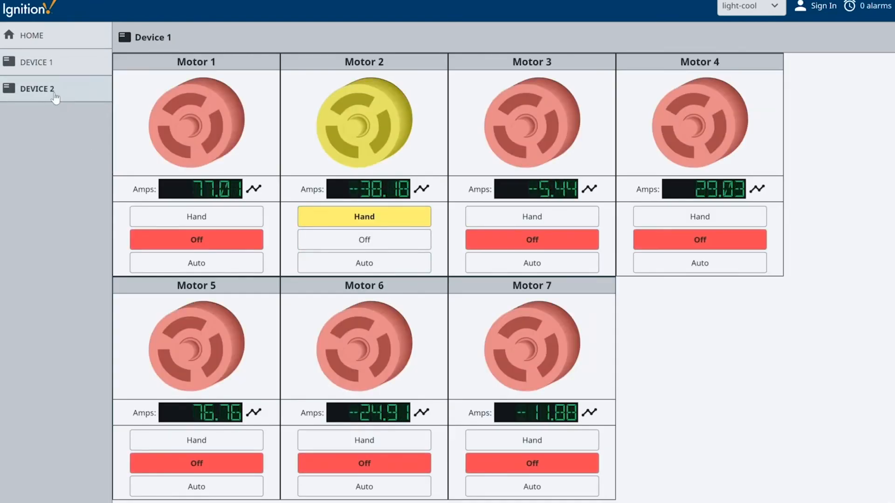
{"action": "left_click", "coordinate": [36, 69]}
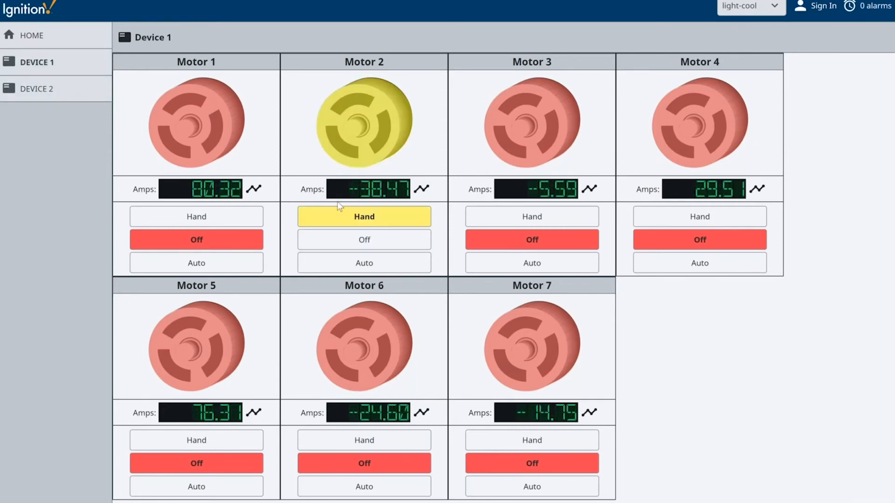
{"action": "left_click", "coordinate": [528, 265]}
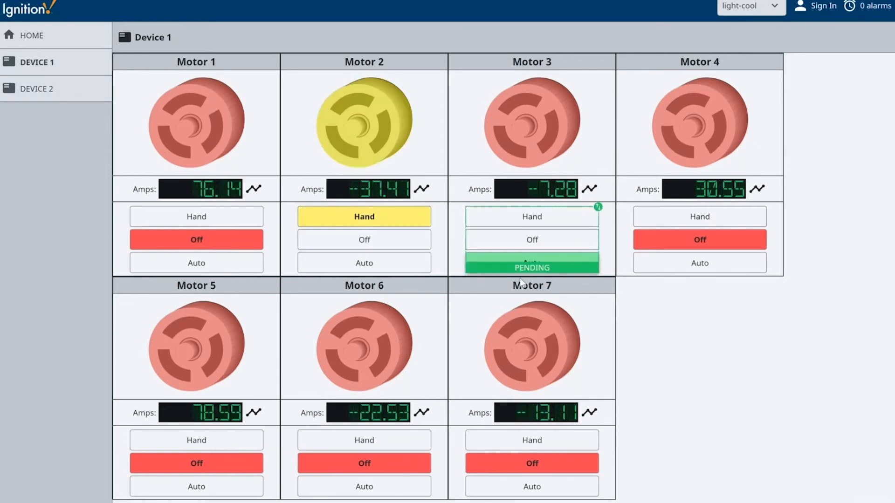
- Check the Amps trend chart of Motor 3 on Site2's Device 1 page, close it, and switch back to the Ignition Designer
{"action": "left_click", "coordinate": [589, 189]}
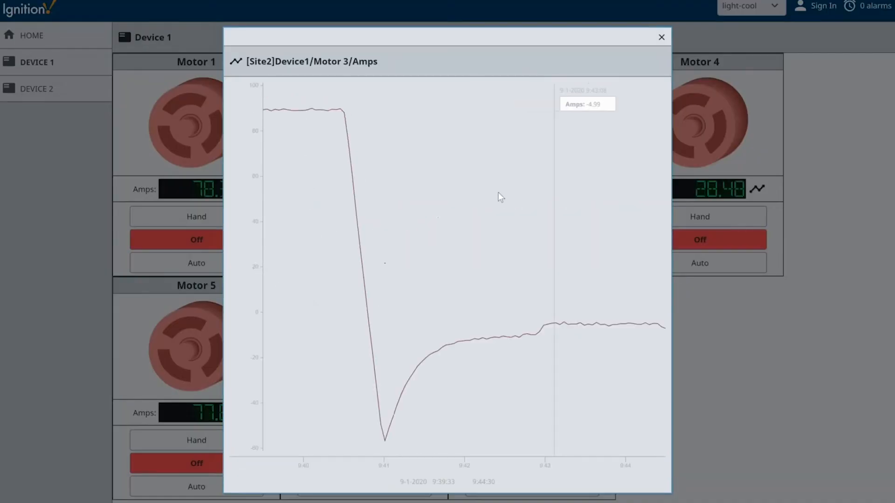
{"action": "left_click", "coordinate": [662, 40]}
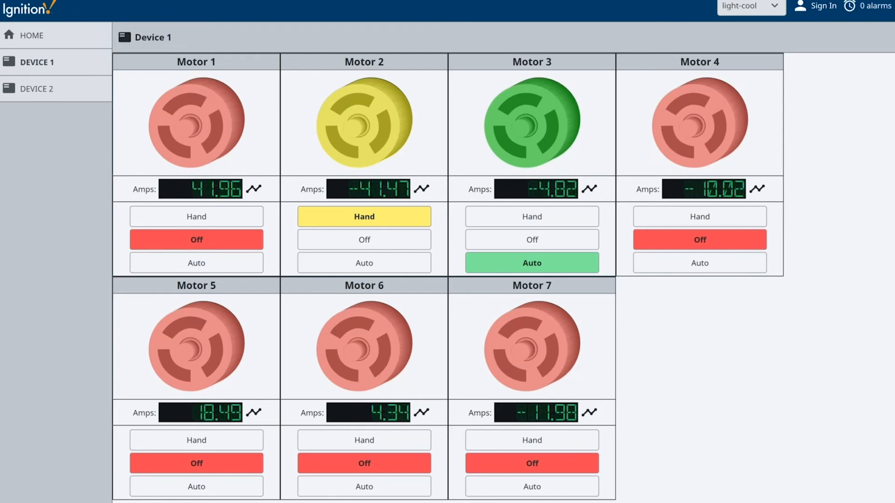
{"action": "left_click", "coordinate": [449, 502]}
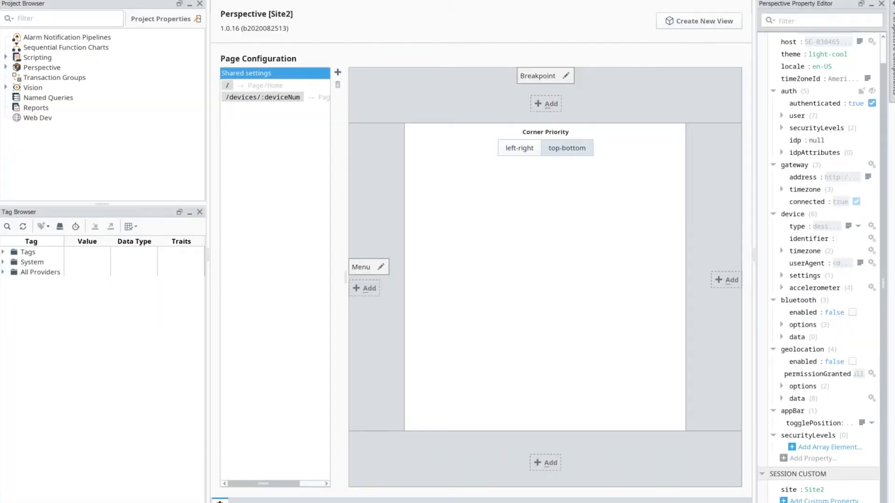
- Save the changes to the Site2 project and open the Site1 project in its place
{"action": "left_click", "coordinate": [11, 0]}
{"action": "left_click", "coordinate": [26, 6]}
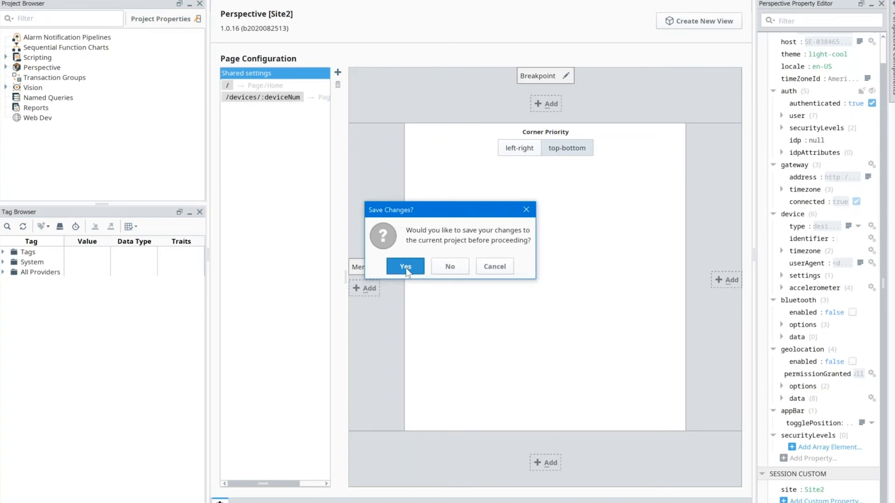
{"action": "left_click", "coordinate": [406, 268]}
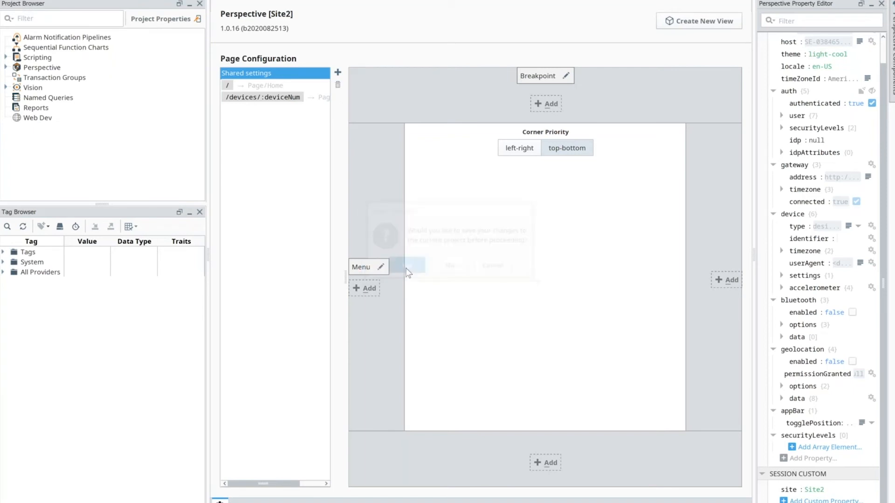
{"action": "left_click", "coordinate": [647, 169]}
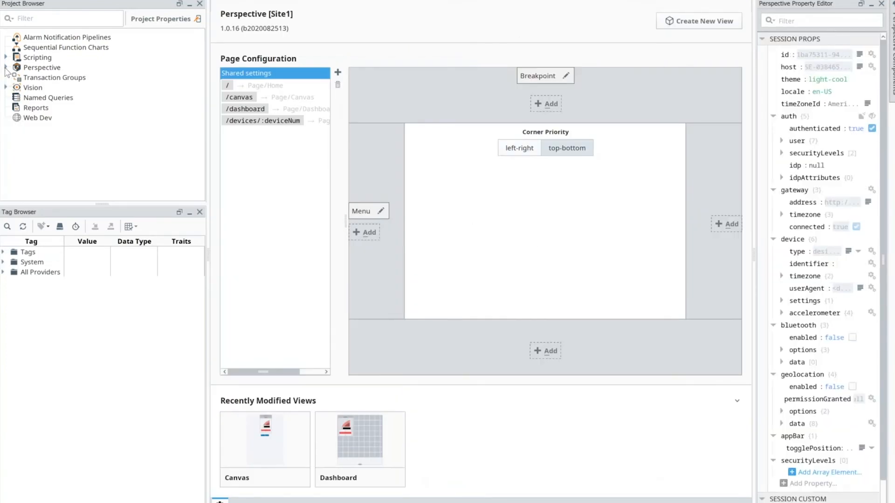
- Expand Site1's Perspective views down to the Page and Header folders and check the override option for the inherited Header view
{"action": "left_click", "coordinate": [6, 68]}
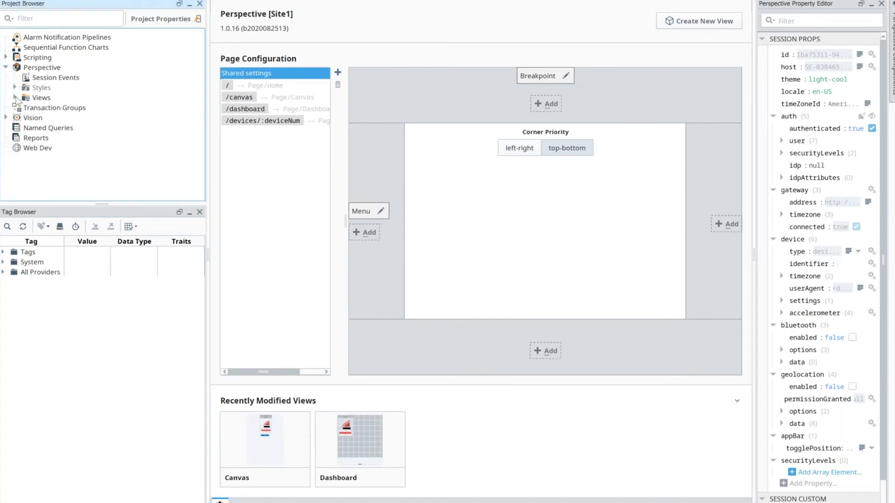
{"action": "left_click", "coordinate": [15, 96]}
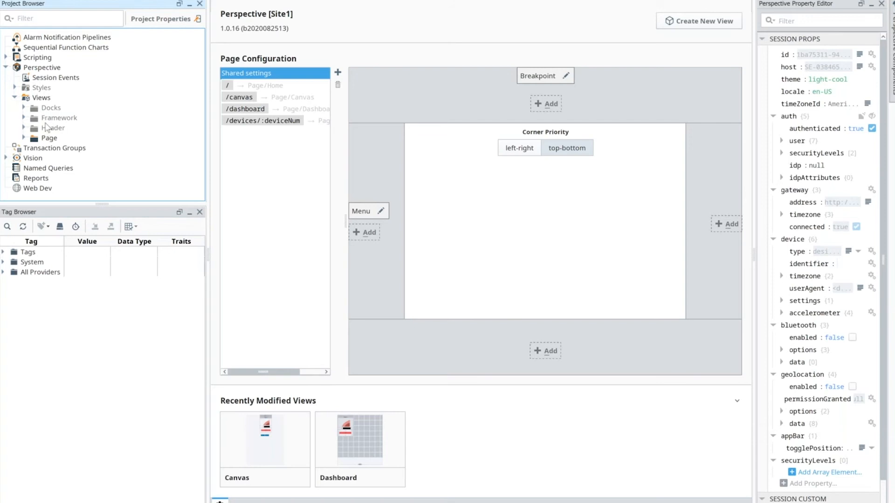
{"action": "left_click", "coordinate": [24, 138]}
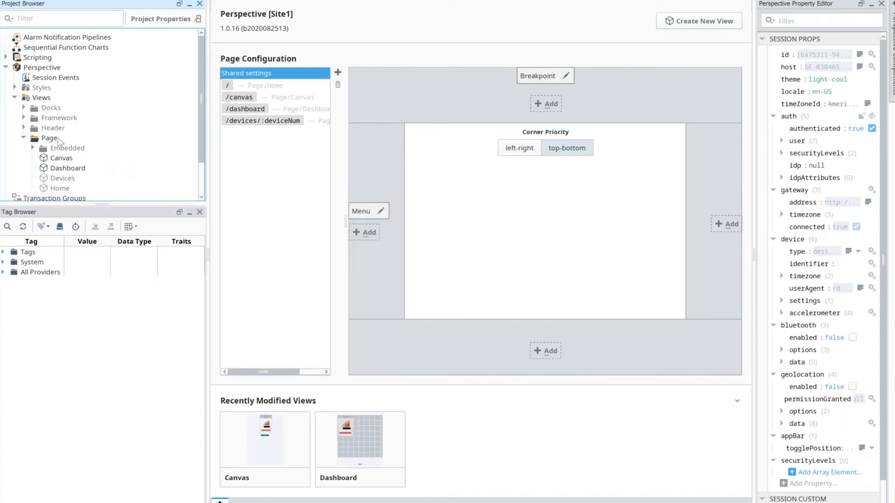
{"action": "left_click", "coordinate": [24, 128]}
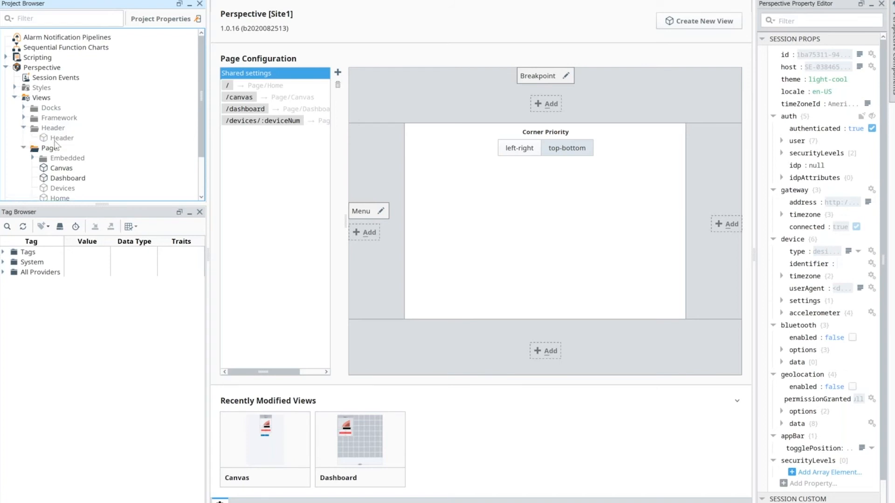
{"action": "left_click", "coordinate": [62, 138]}
{"action": "right_click", "coordinate": [60, 138]}
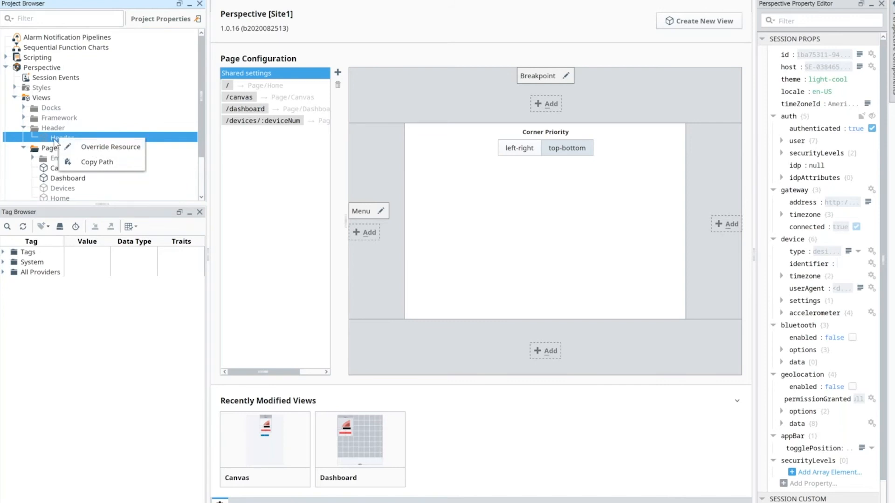
{"action": "mouse_move", "coordinate": [54, 140]}
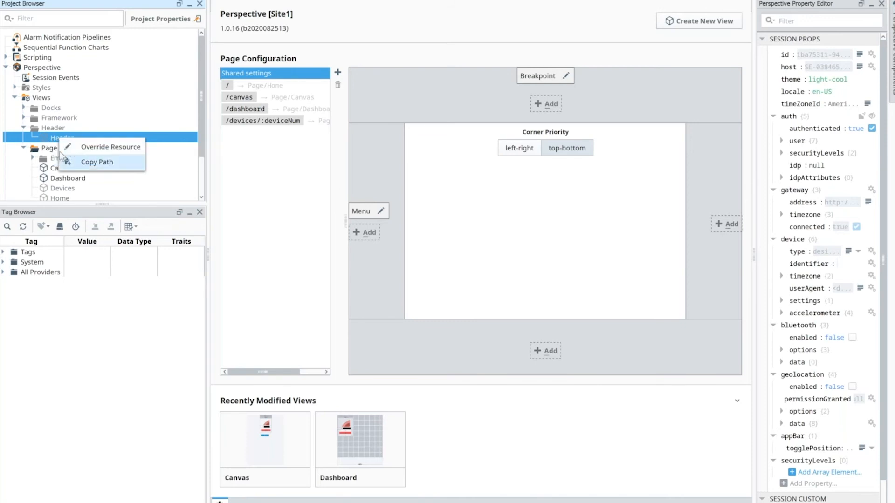
- Review the Devices, Dashboard and Canvas views in the Page folder and open the Canvas view for editing
{"action": "left_click", "coordinate": [53, 189]}
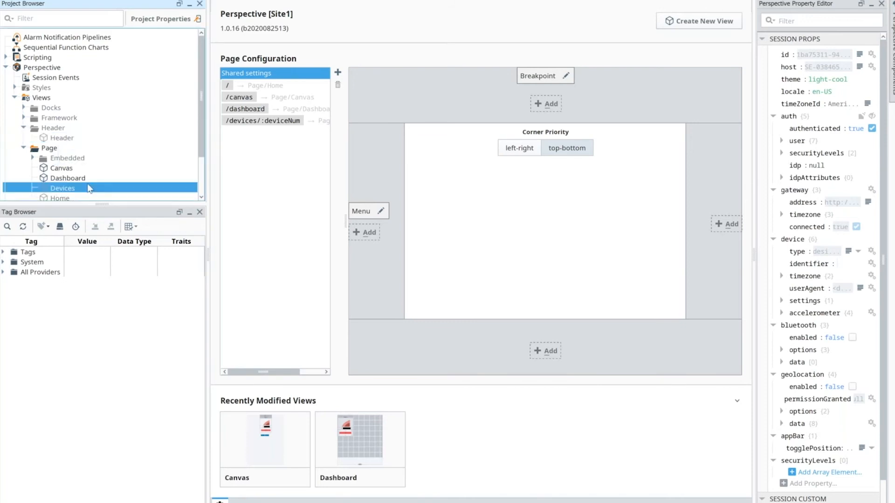
{"action": "scroll", "coordinate": [81, 173], "scroll_direction": "down", "scroll_amount": 3}
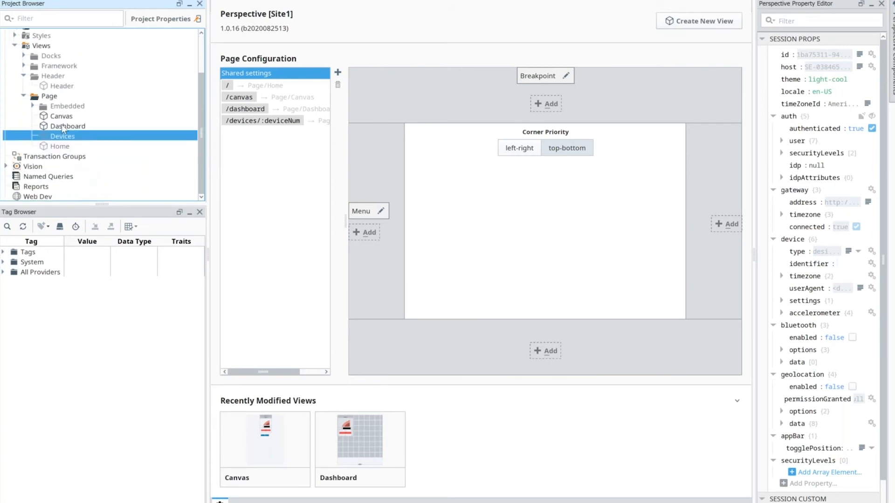
{"action": "left_click", "coordinate": [62, 125]}
{"action": "left_click", "coordinate": [59, 119]}
{"action": "left_click", "coordinate": [63, 127]}
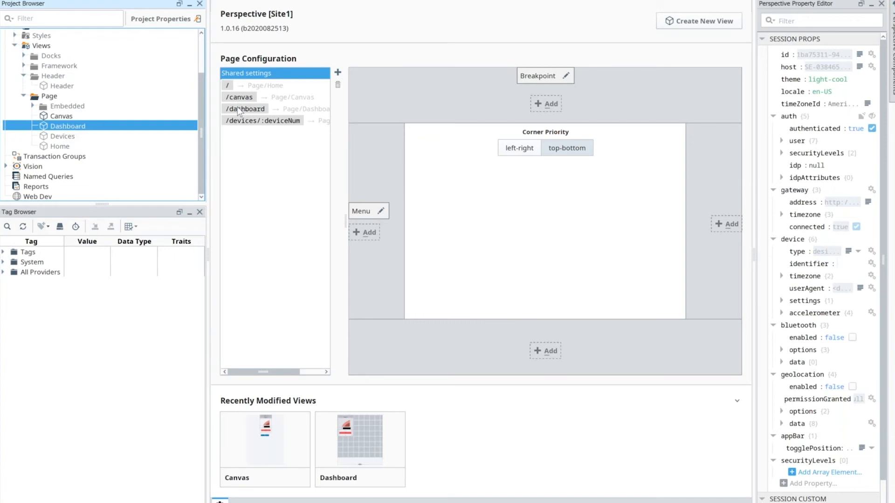
{"action": "double_click", "coordinate": [61, 117]}
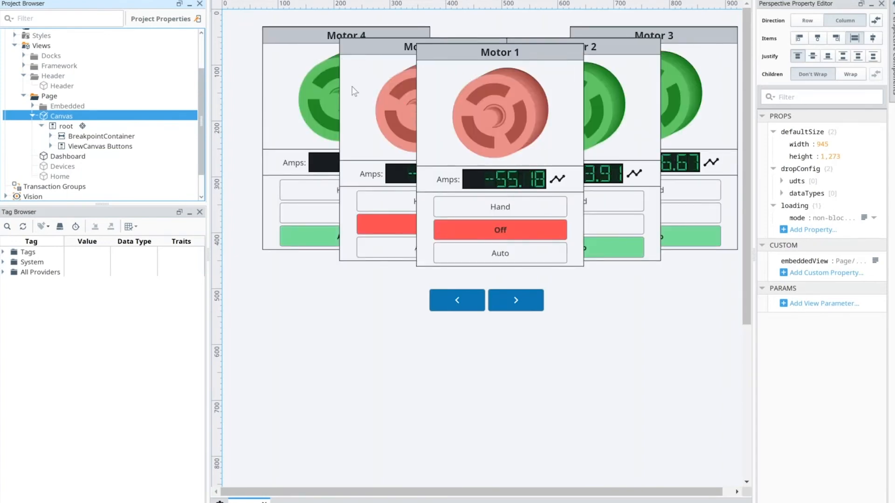
- Select the ViewCanvas inside ViewCanvas Large of the breakpoint container and inspect the properties of its instance 0
{"action": "left_click", "coordinate": [675, 111]}
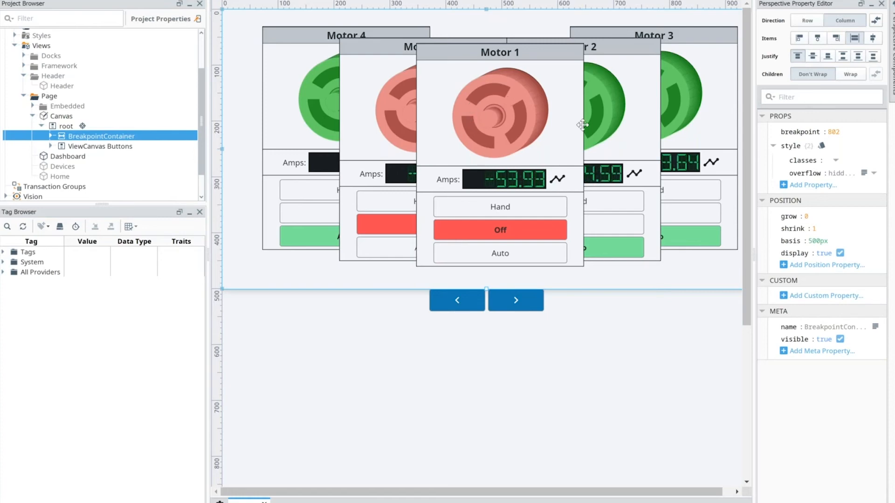
{"action": "left_click", "coordinate": [574, 154]}
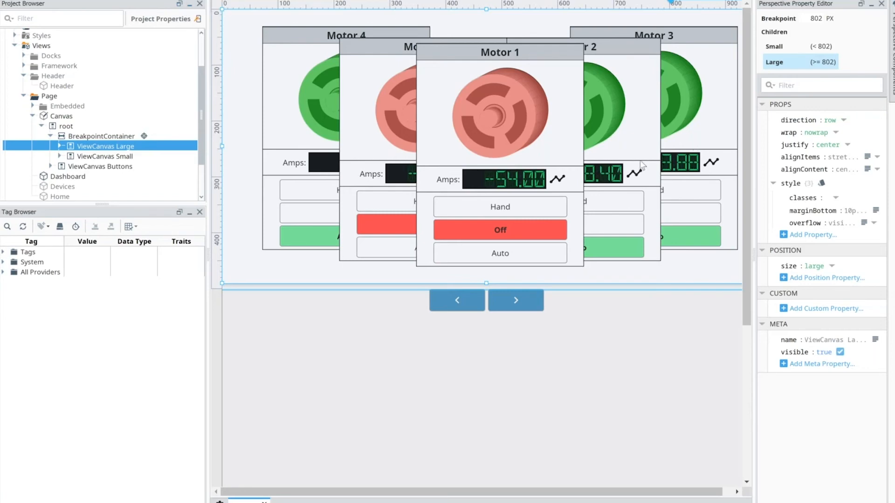
{"action": "left_click", "coordinate": [59, 146]}
{"action": "left_click", "coordinate": [92, 158]}
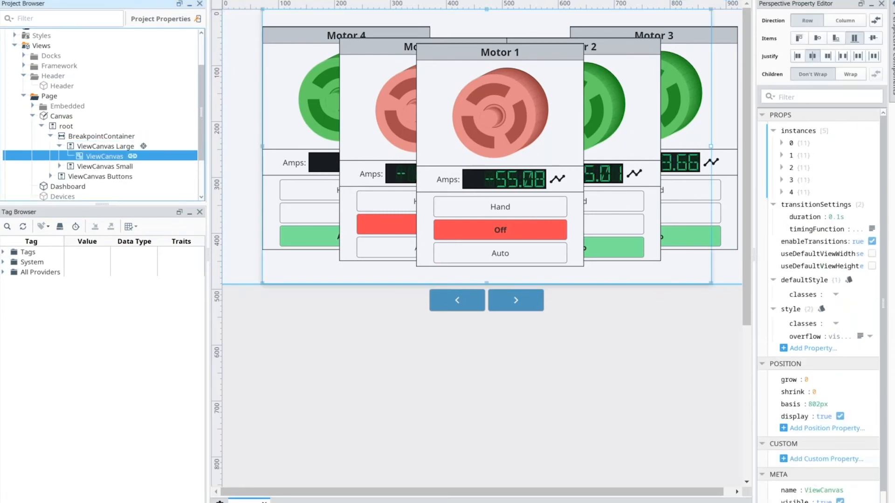
{"action": "left_click", "coordinate": [783, 143]}
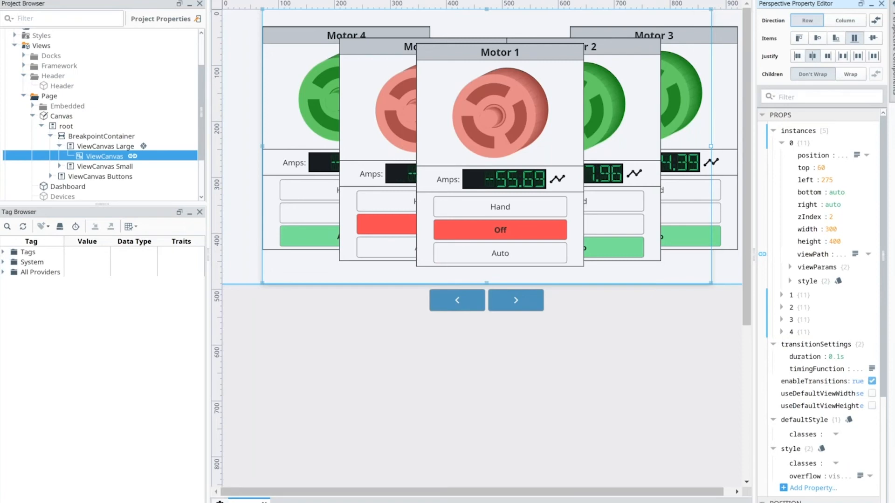
- Return to the Perspective page configuration and launch the URL of the /canvas page in the browser
{"action": "left_click", "coordinate": [220, 502]}
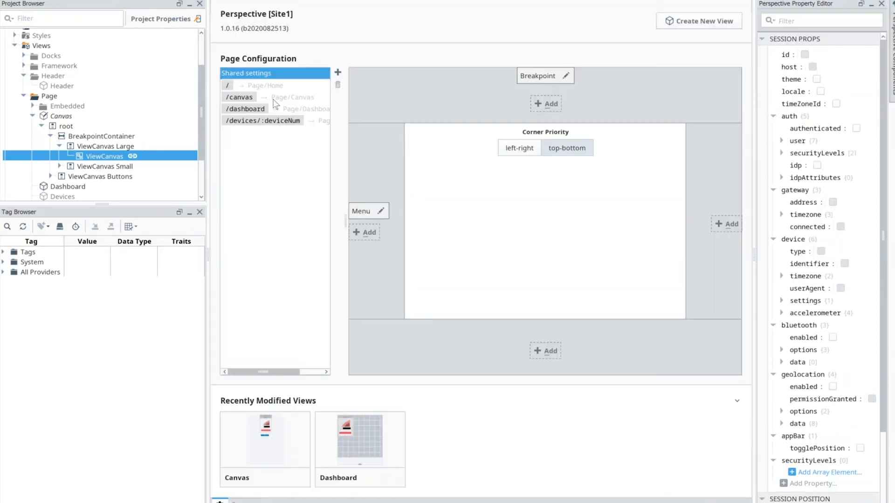
{"action": "right_click", "coordinate": [279, 101]}
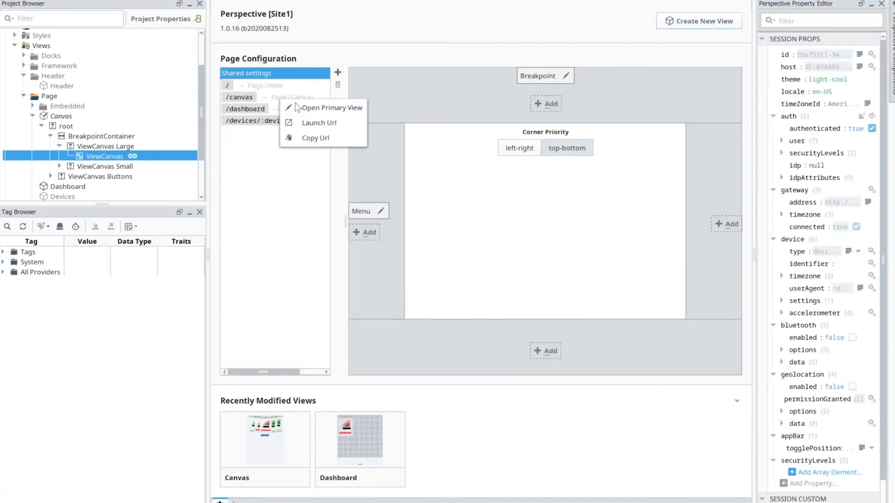
{"action": "left_click", "coordinate": [314, 123]}
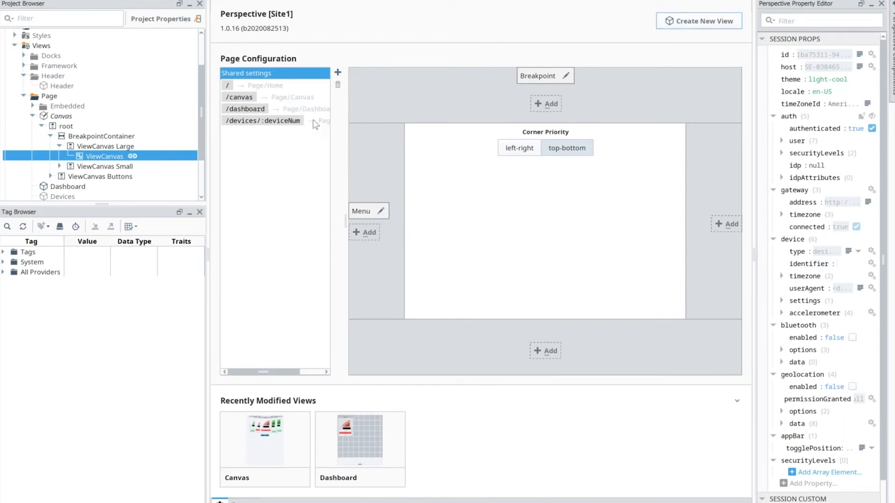
{"action": "left_click", "coordinate": [306, 23]}
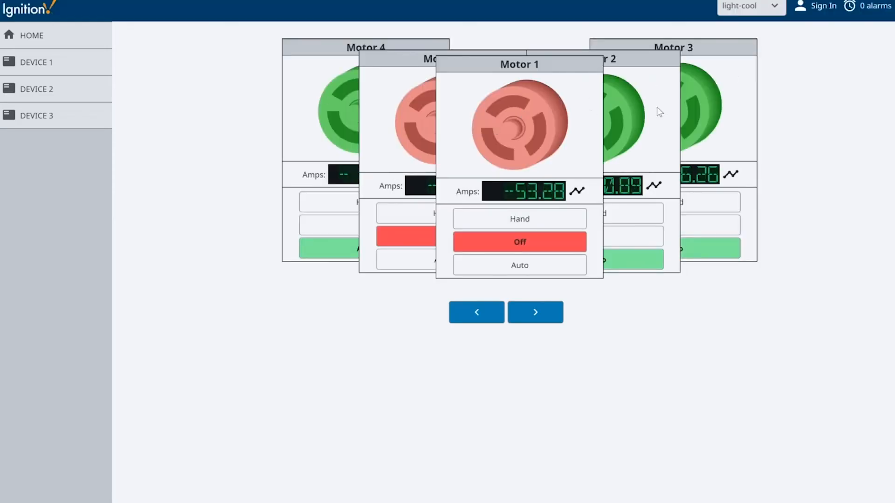
- Cycle the motor carousel on the Canvas page forward repeatedly to test its rotation
{"action": "left_click", "coordinate": [550, 314]}
{"action": "left_click", "coordinate": [547, 319]}
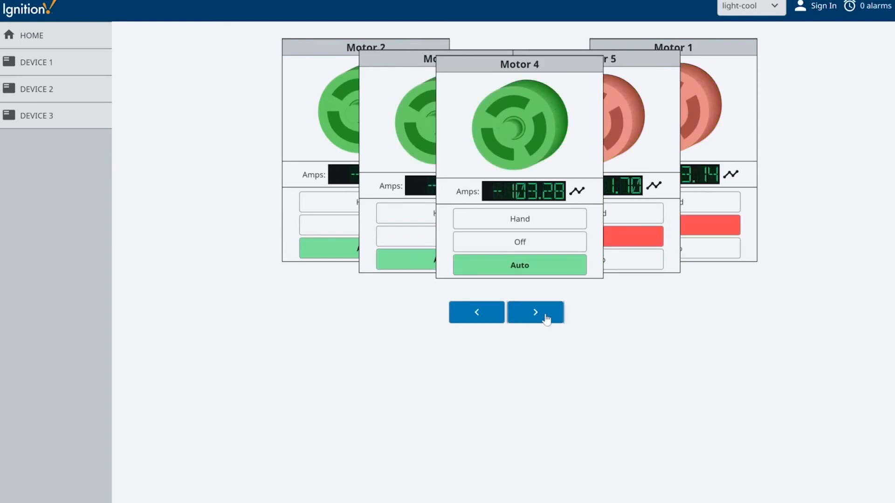
{"action": "left_click", "coordinate": [547, 319]}
{"action": "left_click", "coordinate": [547, 319]}
{"action": "left_click", "coordinate": [547, 319]}
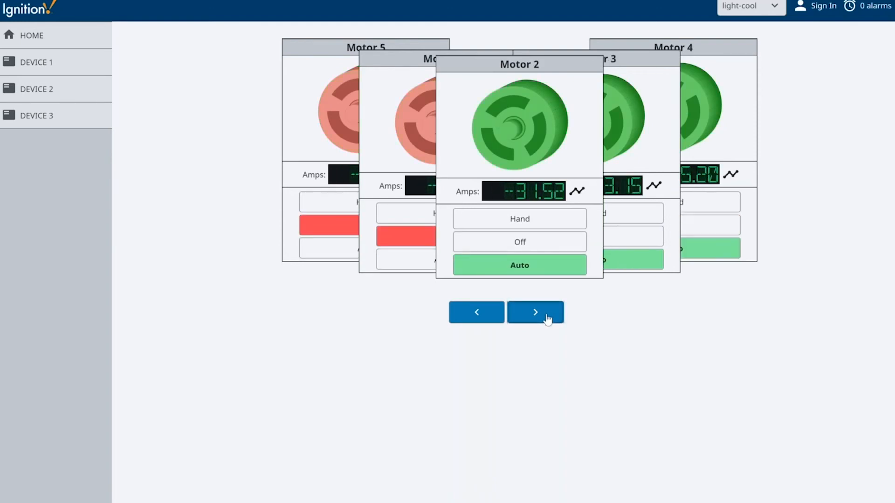
{"action": "left_click", "coordinate": [548, 320]}
{"action": "left_click", "coordinate": [543, 316]}
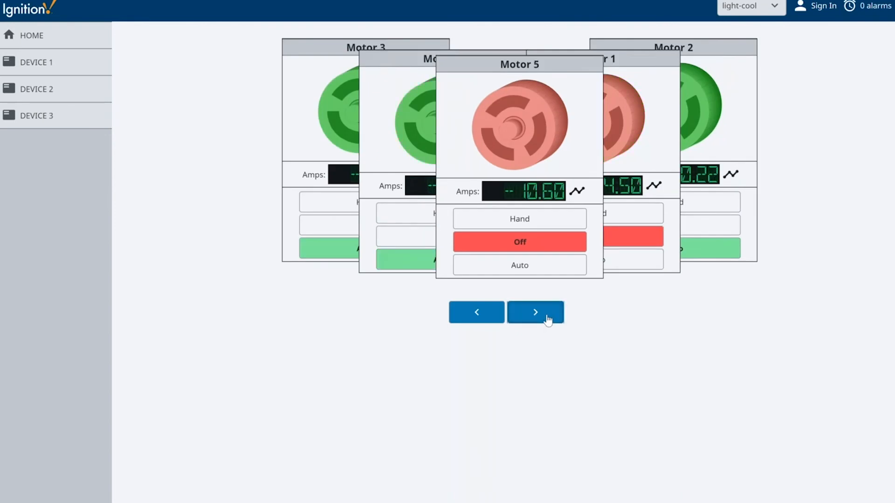
- Rotate the motor carousel alternately backward and forward, and return to the Site1 project in the Ignition Designer
{"action": "left_click", "coordinate": [492, 320]}
{"action": "left_click", "coordinate": [524, 322]}
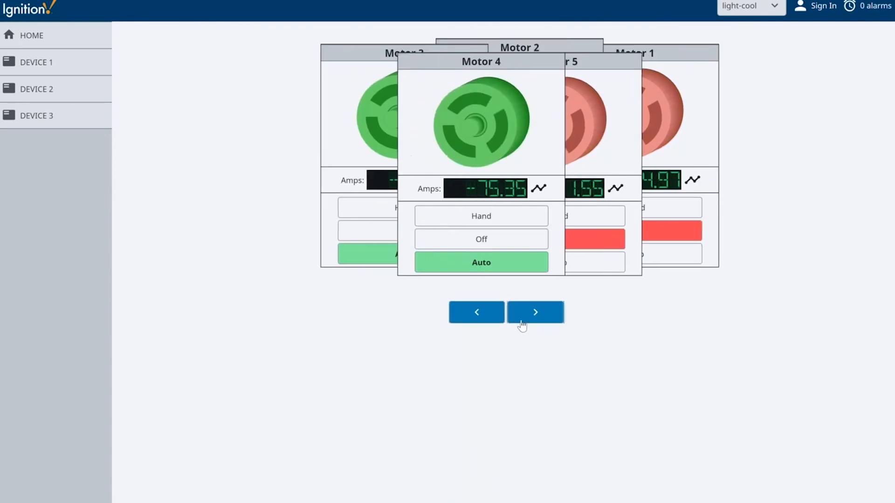
{"action": "left_click", "coordinate": [494, 320]}
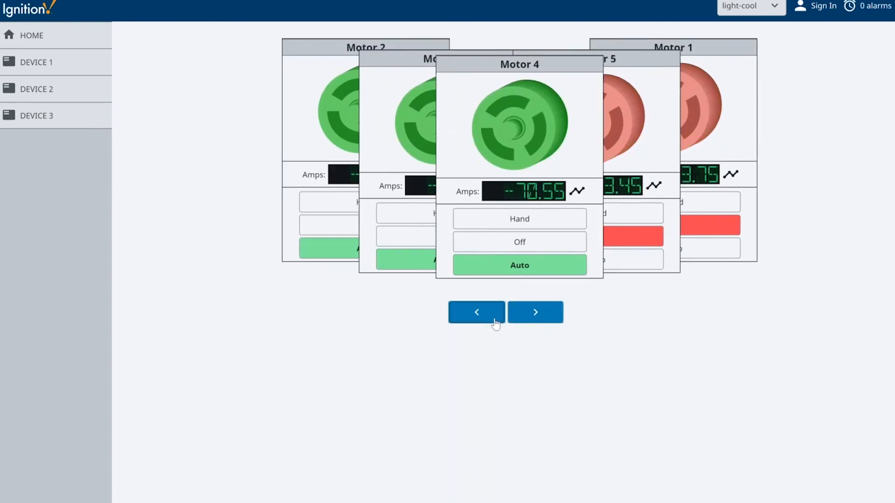
{"action": "left_click", "coordinate": [524, 321]}
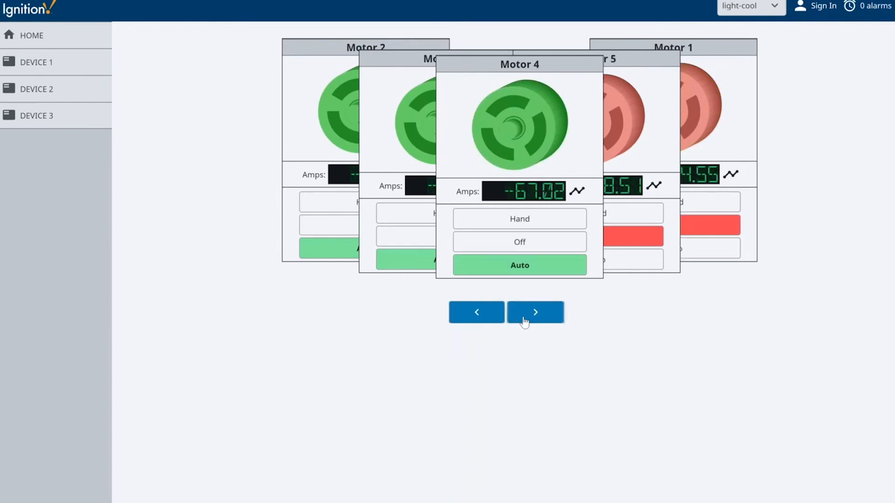
{"action": "left_click", "coordinate": [498, 321]}
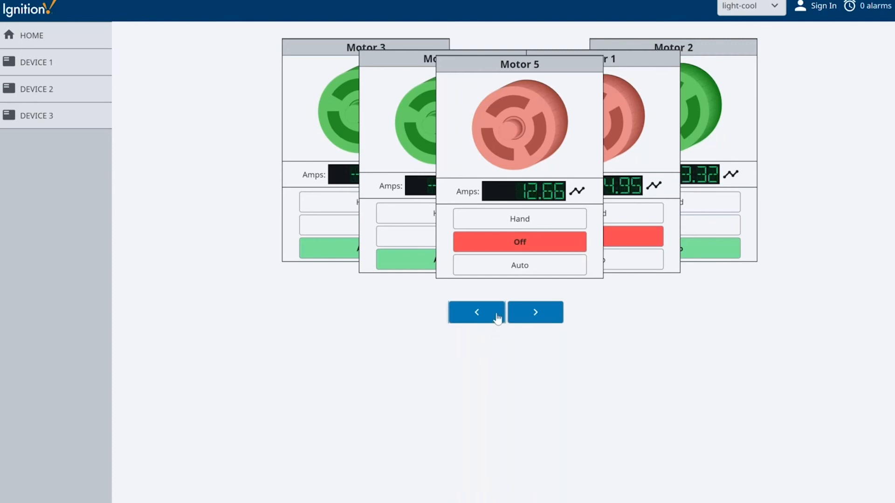
{"action": "left_click", "coordinate": [526, 322]}
{"action": "left_click", "coordinate": [525, 321]}
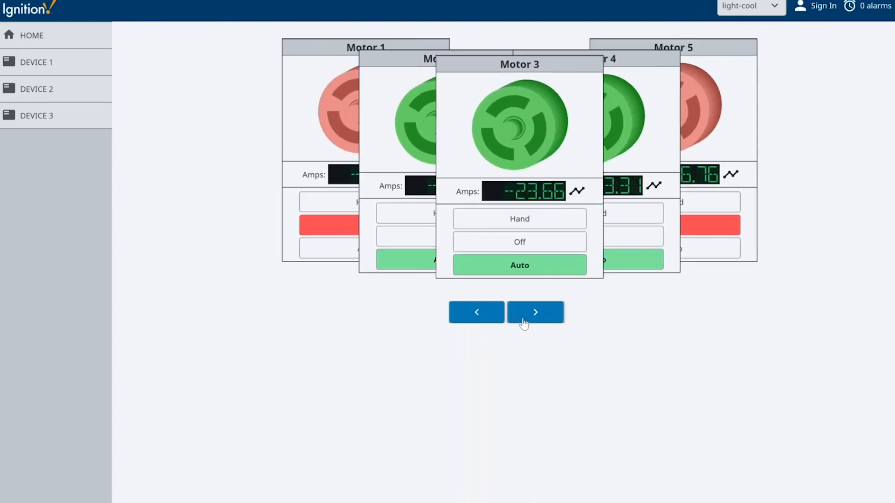
{"action": "left_click", "coordinate": [524, 323]}
{"action": "left_click", "coordinate": [523, 322]}
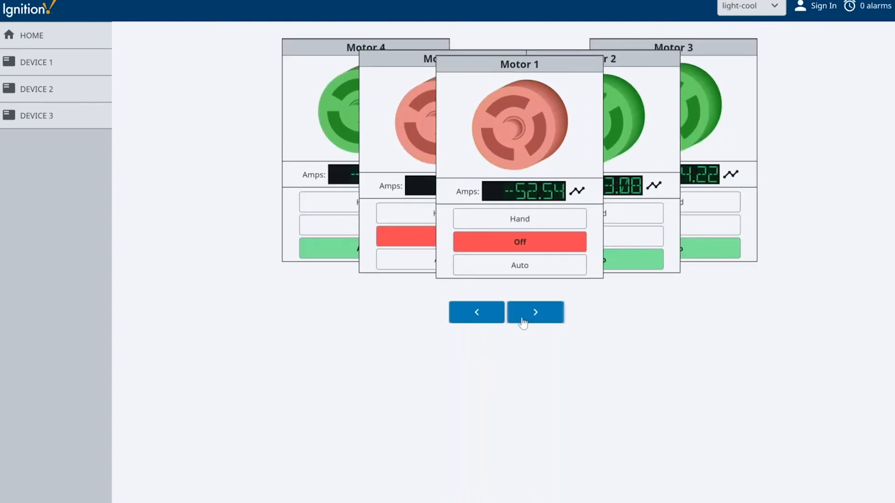
{"action": "left_click", "coordinate": [523, 322]}
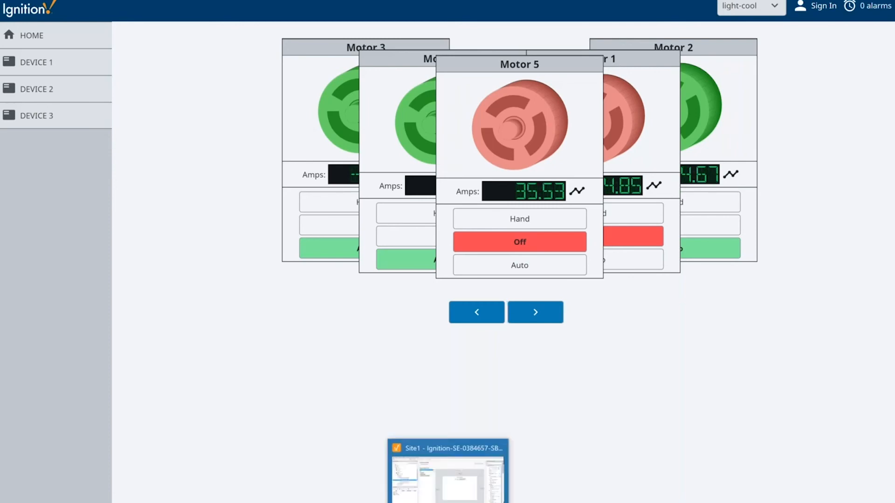
{"action": "left_click", "coordinate": [448, 502]}
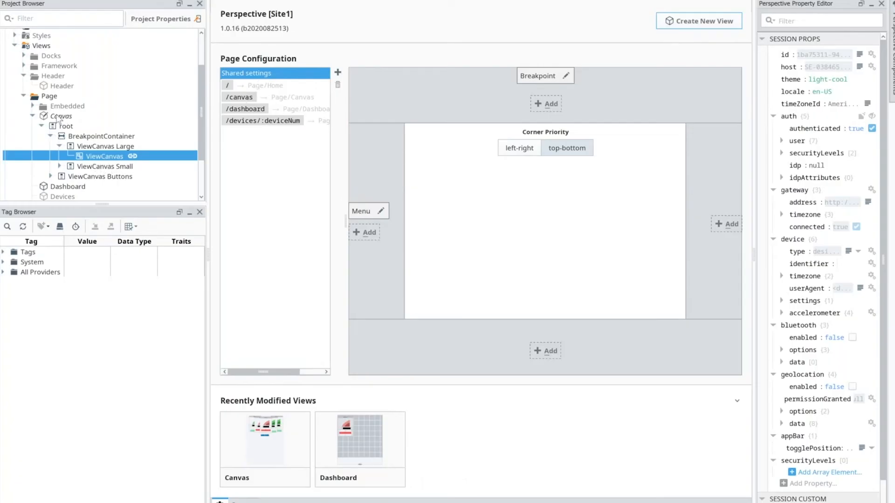
- Open the Dashboard view of the Page folder for editing in the Site1 project
{"action": "scroll", "coordinate": [52, 115], "scroll_direction": "down", "scroll_amount": 1}
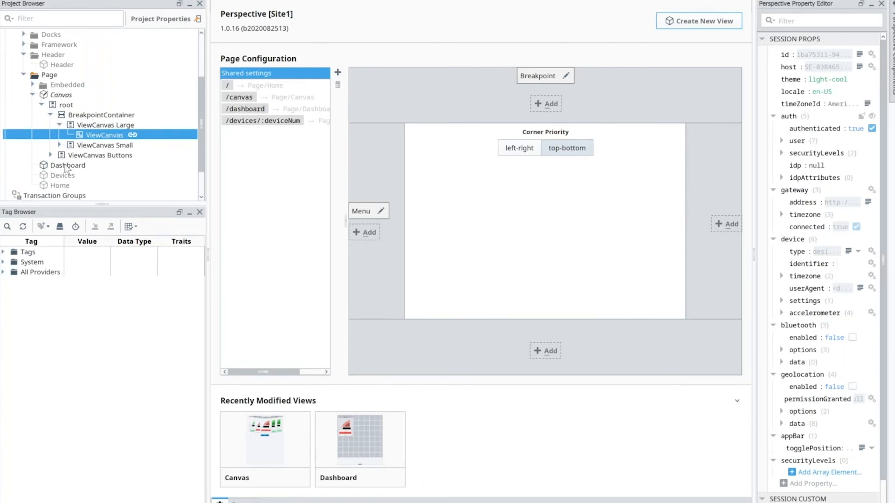
{"action": "left_click", "coordinate": [66, 167]}
{"action": "double_click", "coordinate": [64, 167]}
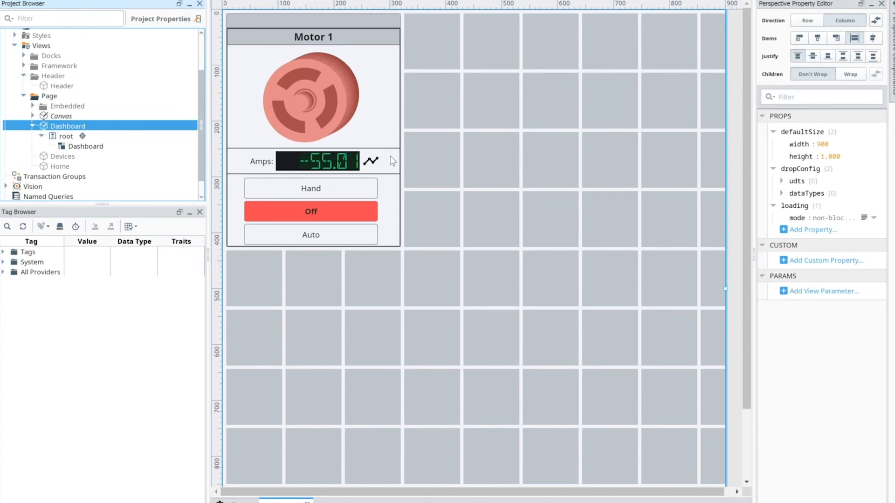
- Search the Perspective components for "dash" and clear the search filter again
{"action": "left_click", "coordinate": [893, 67]}
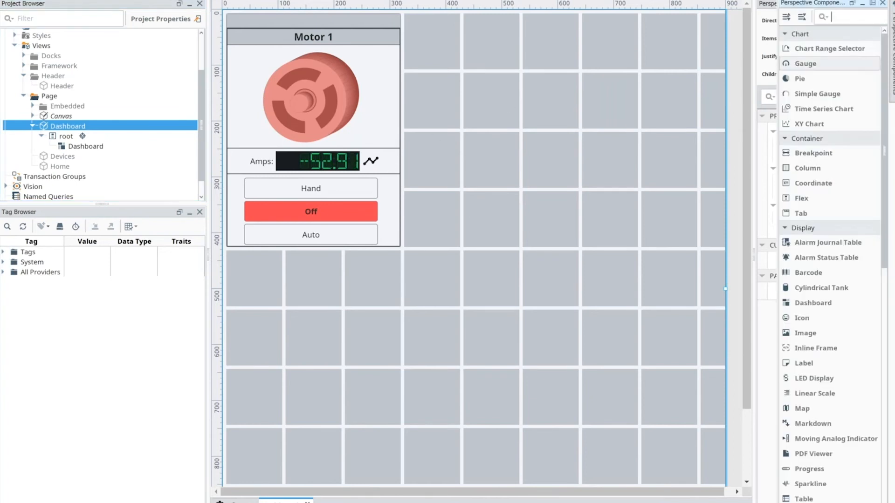
{"action": "left_click", "coordinate": [845, 18]}
{"action": "type", "text": "dash"}
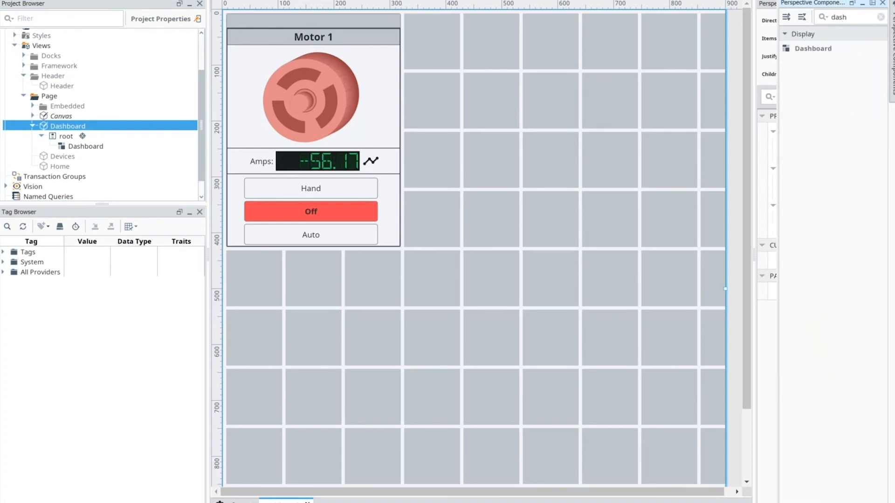
{"action": "left_click", "coordinate": [881, 16]}
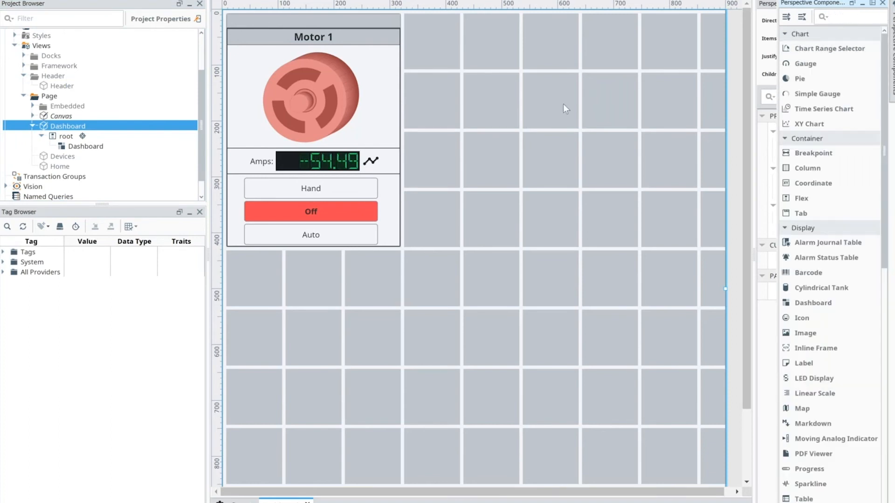
- Select the Dashboard component and inspect the viewPath and viewParams of item 0 in its availableWidgets
{"action": "left_click", "coordinate": [524, 117]}
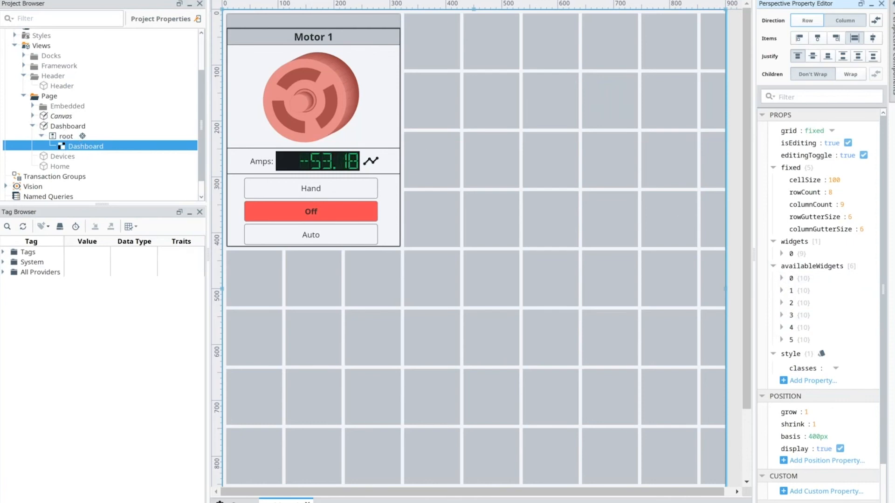
{"action": "left_click", "coordinate": [782, 279]}
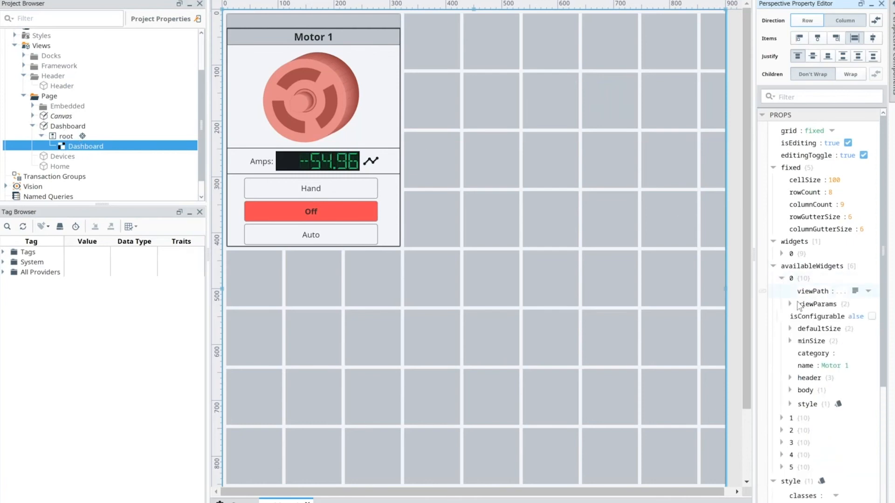
{"action": "left_click", "coordinate": [790, 305]}
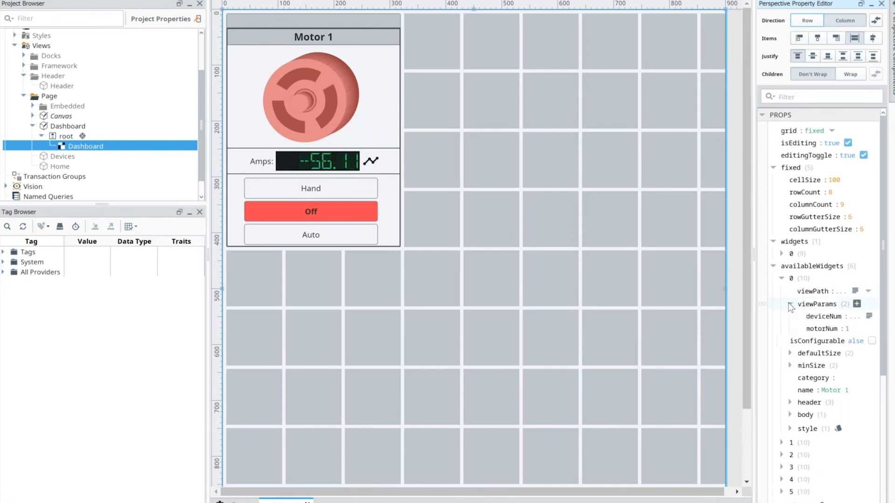
{"action": "left_click", "coordinate": [854, 291]}
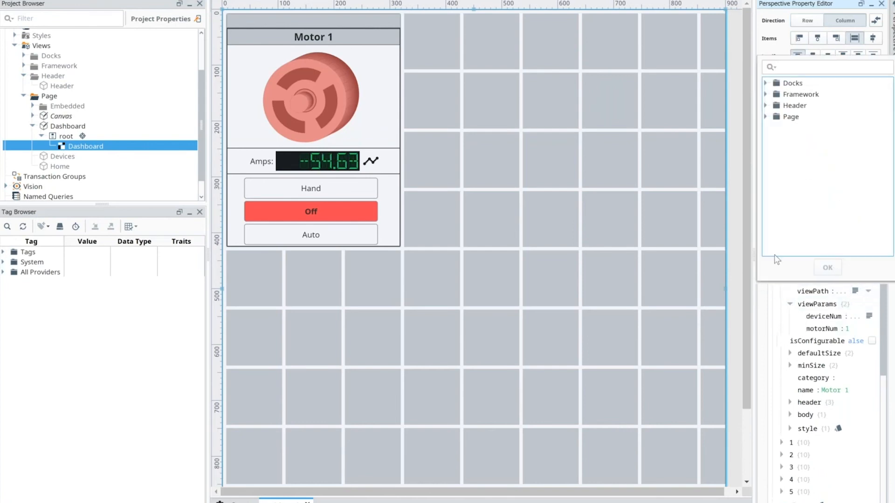
{"action": "left_click", "coordinate": [772, 299]}
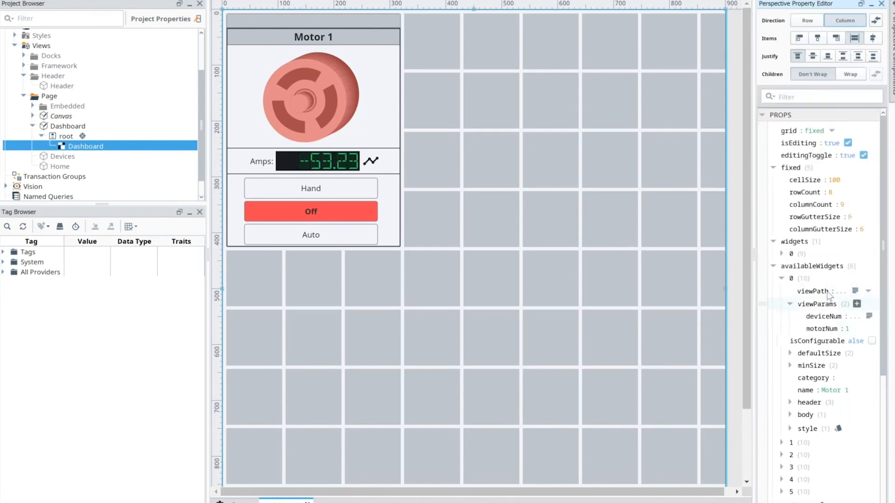
{"action": "left_click", "coordinate": [855, 291]}
{"action": "left_click", "coordinate": [786, 294]}
- Return to the Perspective page configuration and launch the URL of the /dashboard page in the browser
{"action": "left_click", "coordinate": [220, 502]}
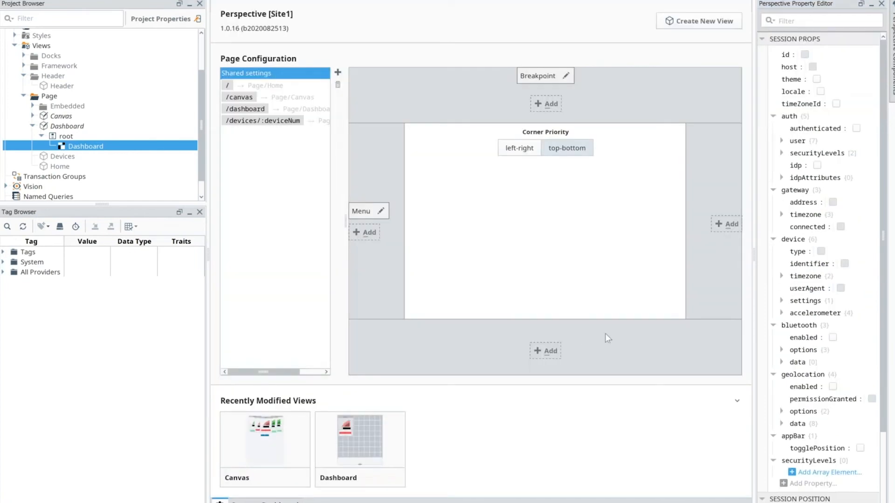
{"action": "right_click", "coordinate": [289, 109]}
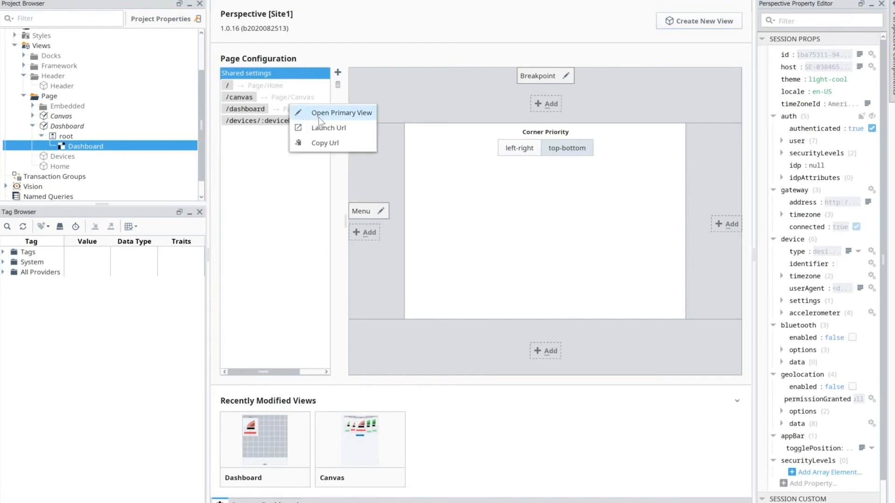
{"action": "left_click", "coordinate": [320, 129]}
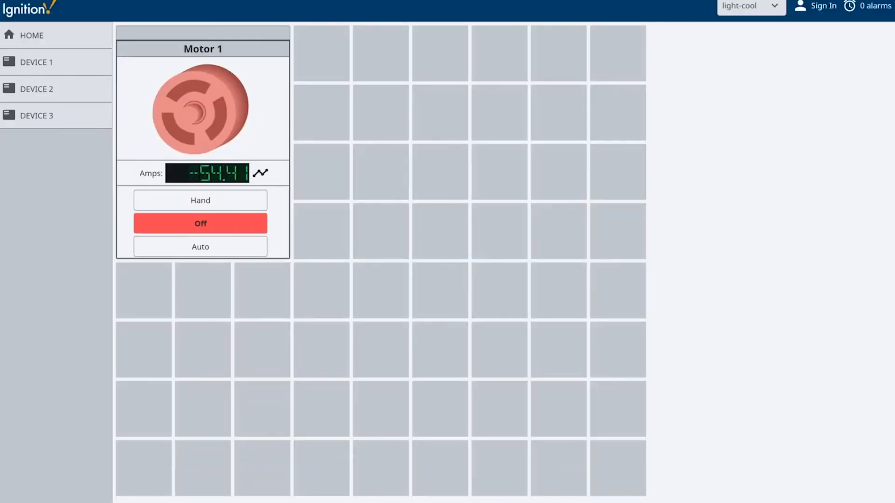
- Add the Motor 2 and Motor 3 widgets to the free cells beside Motor 1 in the dashboard's upper row
{"action": "left_click", "coordinate": [320, 59]}
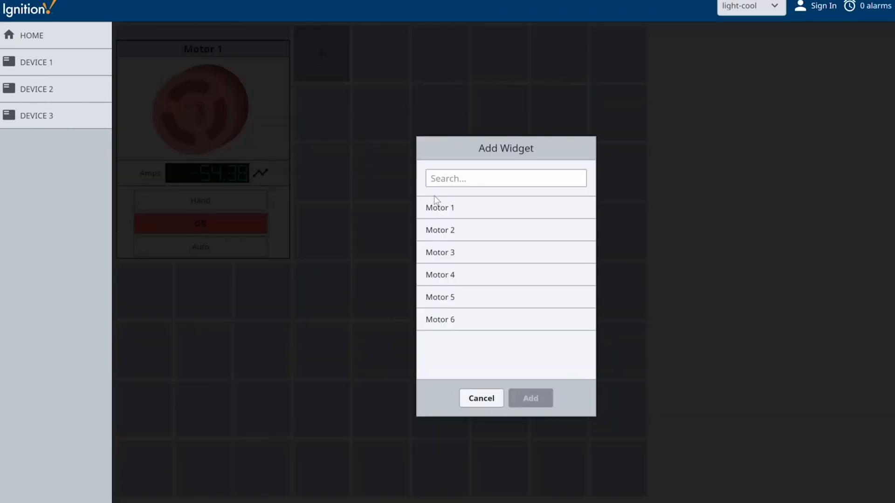
{"action": "left_click", "coordinate": [453, 233]}
{"action": "left_click", "coordinate": [531, 398]}
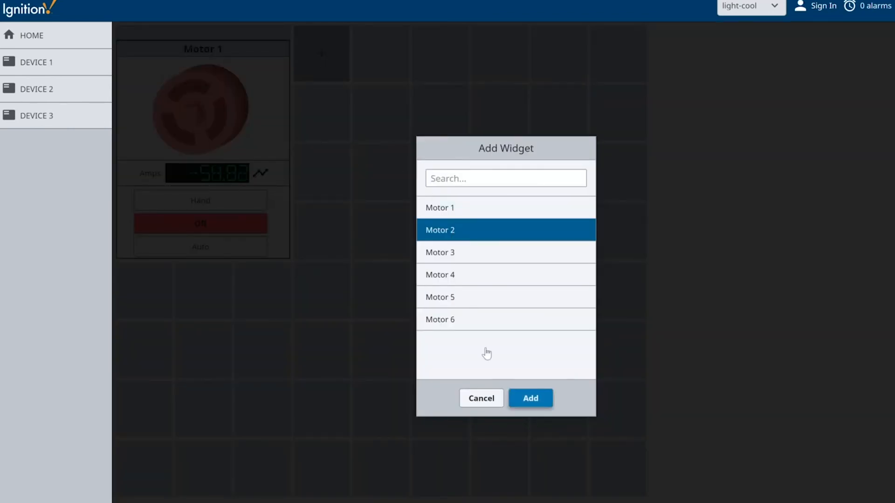
{"action": "left_click", "coordinate": [500, 53]}
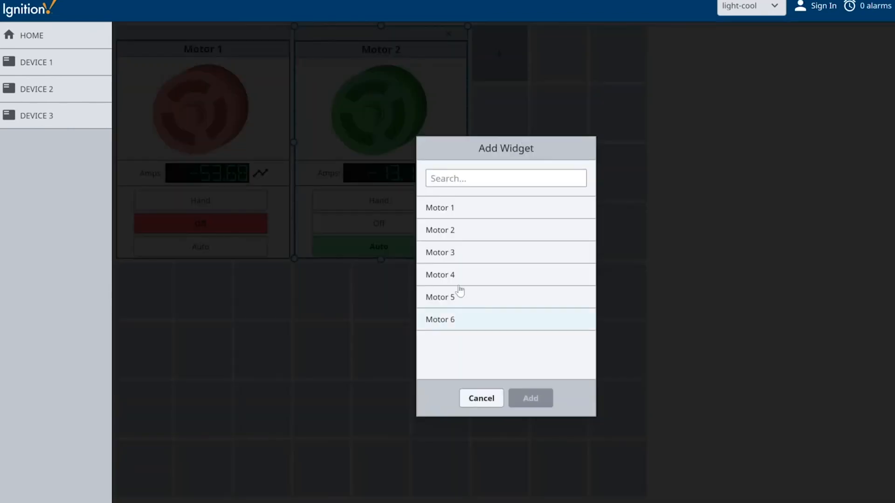
{"action": "left_click", "coordinate": [455, 253]}
{"action": "left_click", "coordinate": [531, 398]}
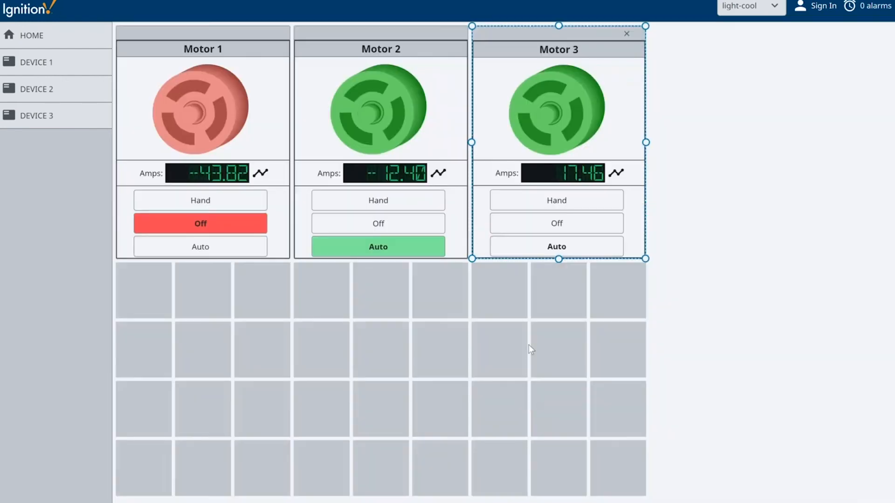
{"action": "left_click_drag", "start_coordinate": [566, 316], "coordinate": [563, 254]}
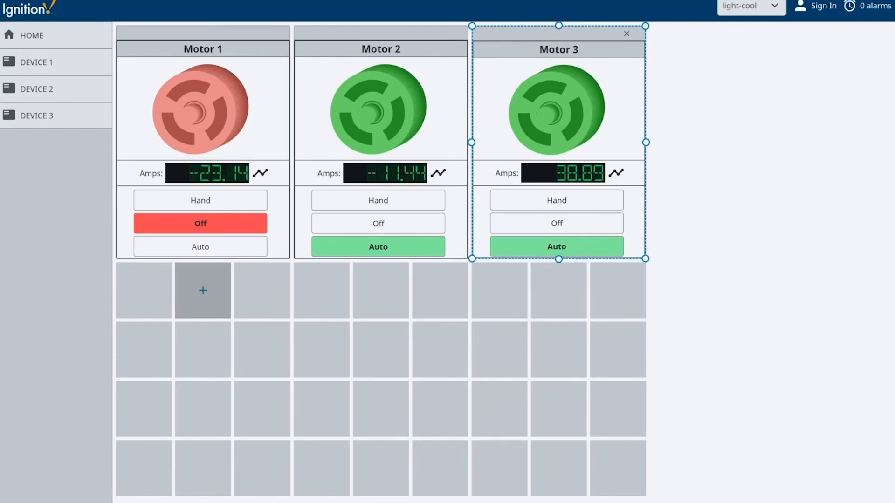
- Add the Motor 4 widget below Motor 1 and the Motor 6 widget below Motor 3 on the dashboard
{"action": "left_click", "coordinate": [140, 294]}
{"action": "left_click", "coordinate": [451, 276]}
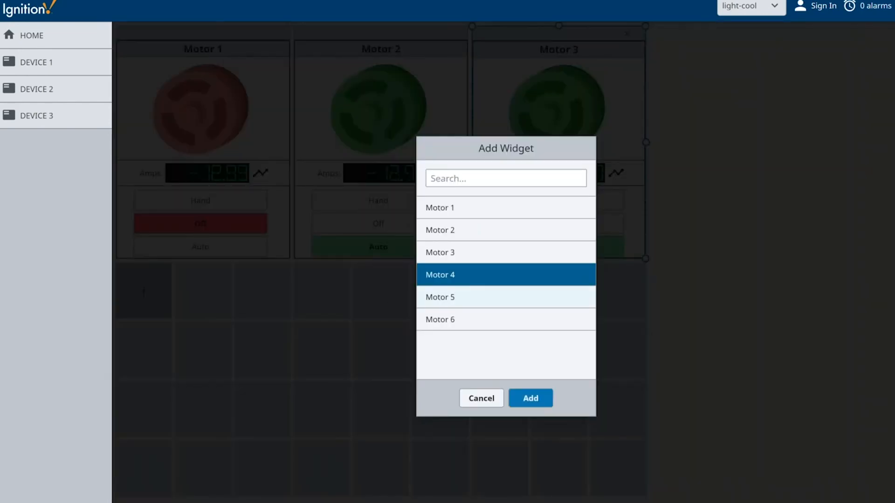
{"action": "left_click", "coordinate": [531, 399]}
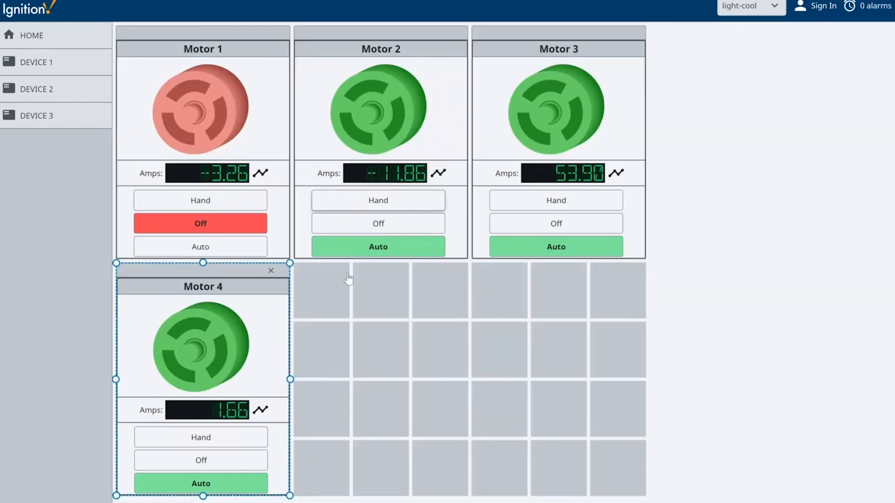
{"action": "left_click", "coordinate": [500, 290]}
{"action": "left_click", "coordinate": [466, 321]}
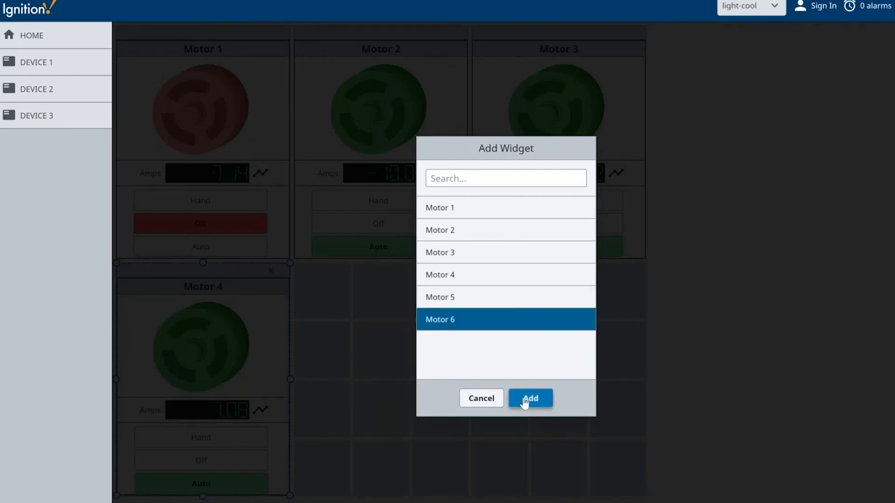
{"action": "left_click", "coordinate": [526, 399]}
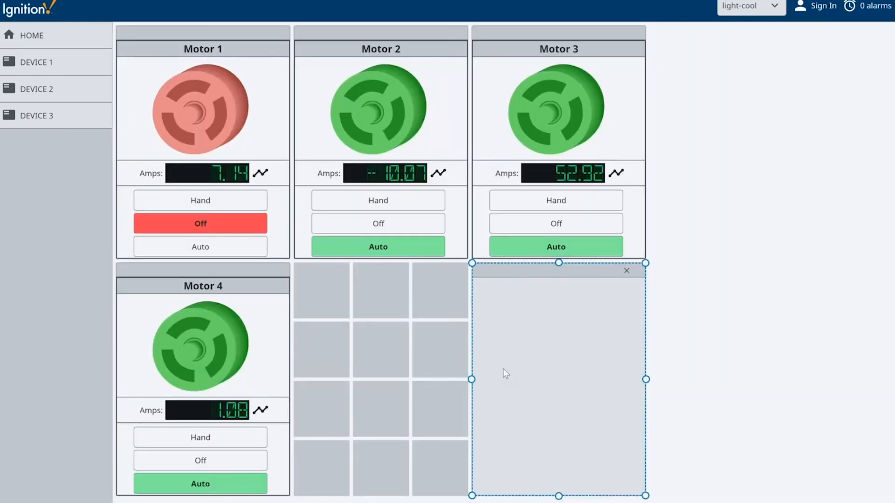
- Add the Motor 5 widget in the gap between Motor 4 and Motor 6 and deselect it
{"action": "left_click", "coordinate": [330, 295]}
{"action": "left_click", "coordinate": [438, 303]}
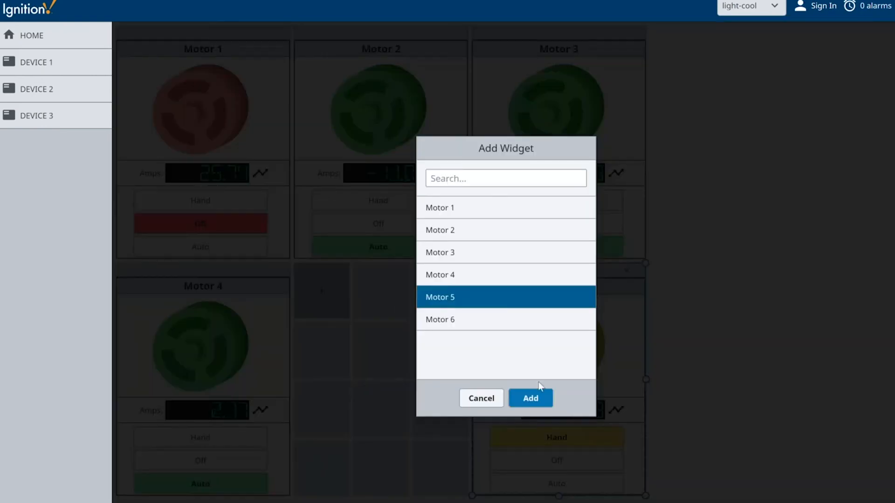
{"action": "left_click", "coordinate": [529, 399]}
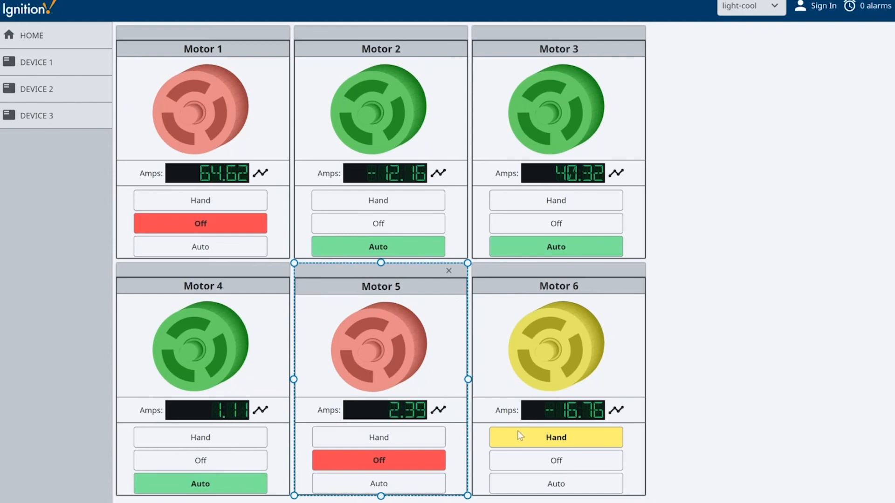
{"action": "left_click", "coordinate": [507, 502]}
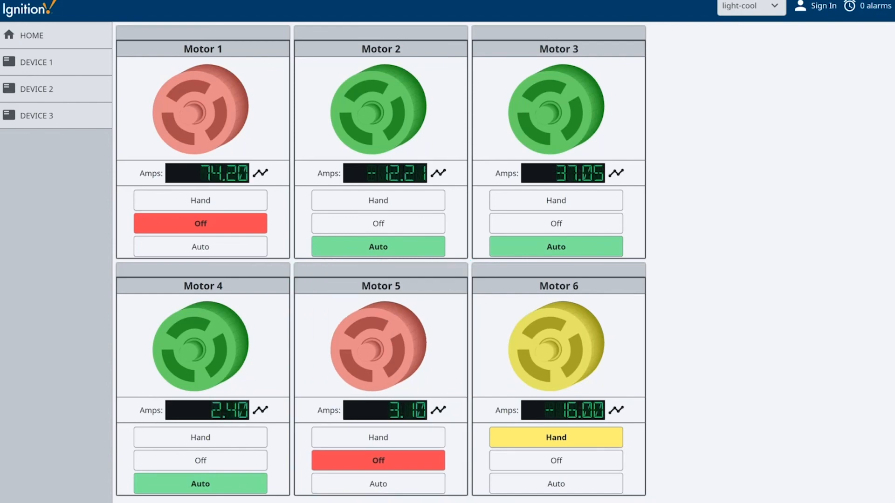
- Switch Motor 2 to Off and both Motor 3 and Motor 4 to Hand on the dashboard
{"action": "left_click", "coordinate": [381, 224]}
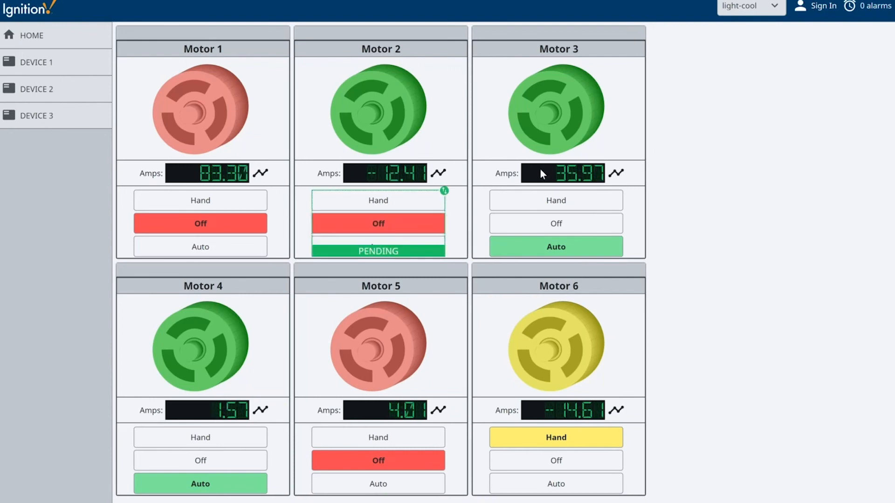
{"action": "left_click", "coordinate": [529, 203]}
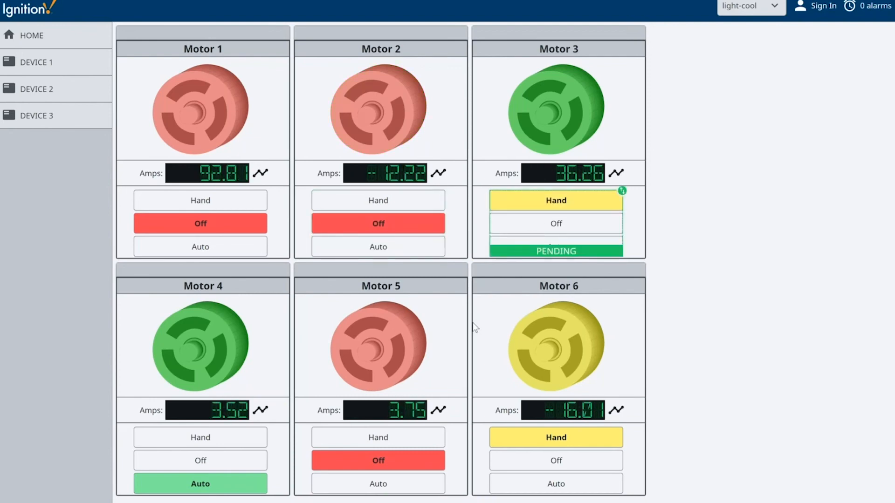
{"action": "left_click", "coordinate": [240, 442]}
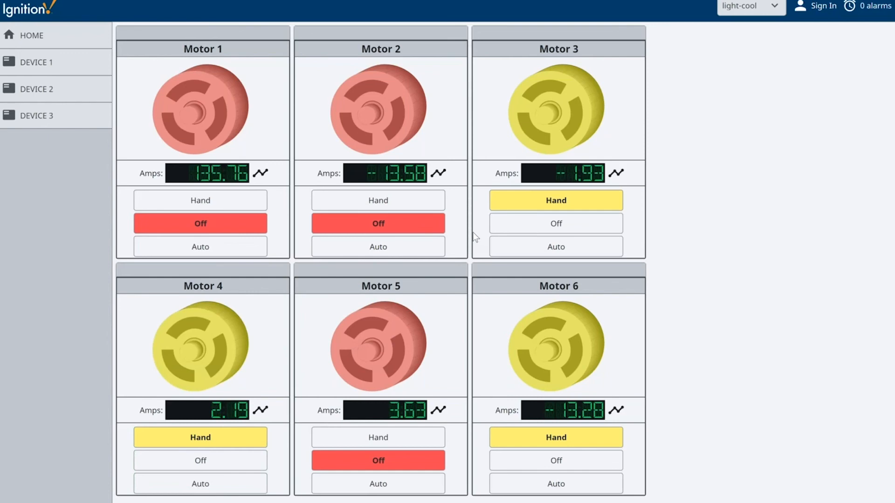
- View the Amps trend chart of Motor 1, close it, and return to the Site1 project in the Ignition Designer
{"action": "left_click", "coordinate": [264, 174]}
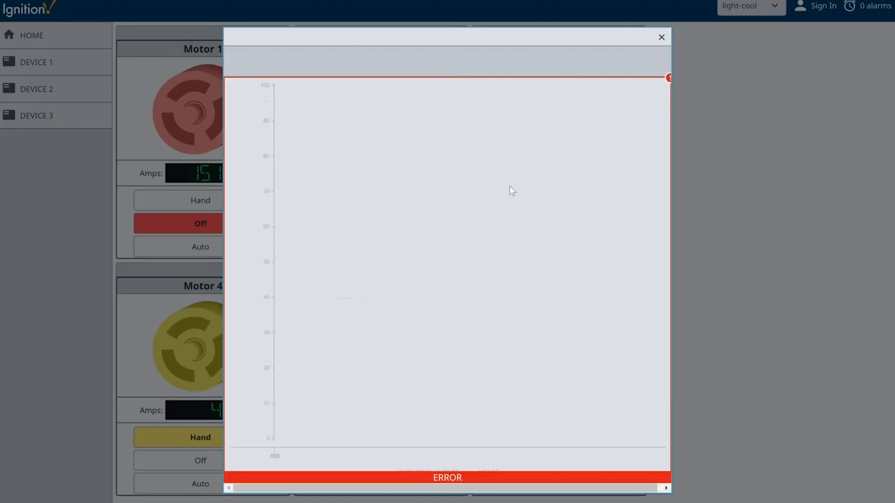
{"action": "left_click", "coordinate": [662, 37]}
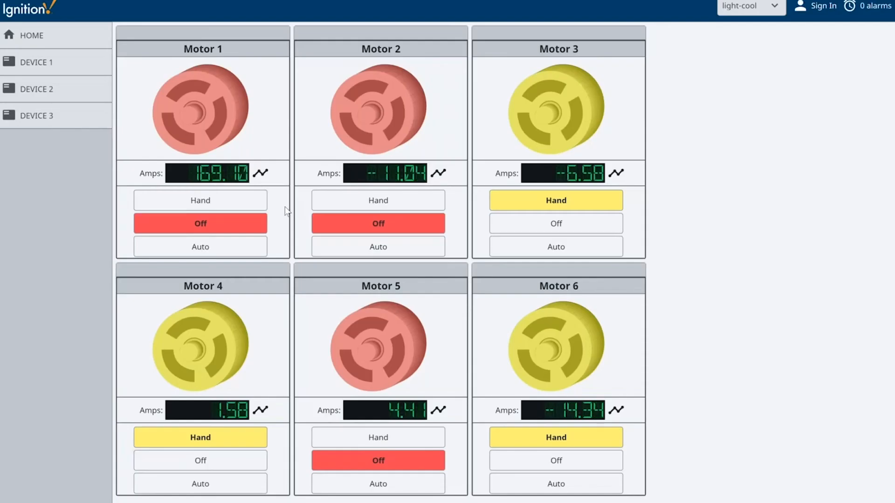
{"action": "mouse_move", "coordinate": [448, 502]}
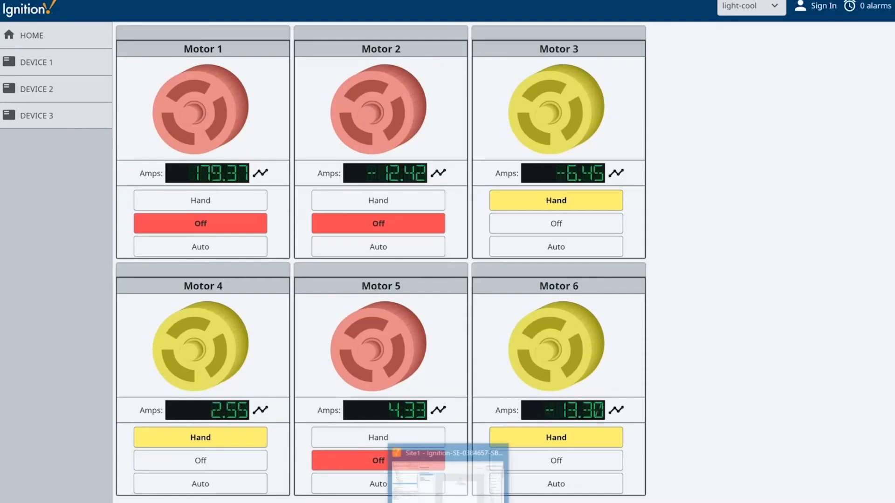
{"action": "left_click", "coordinate": [448, 476]}
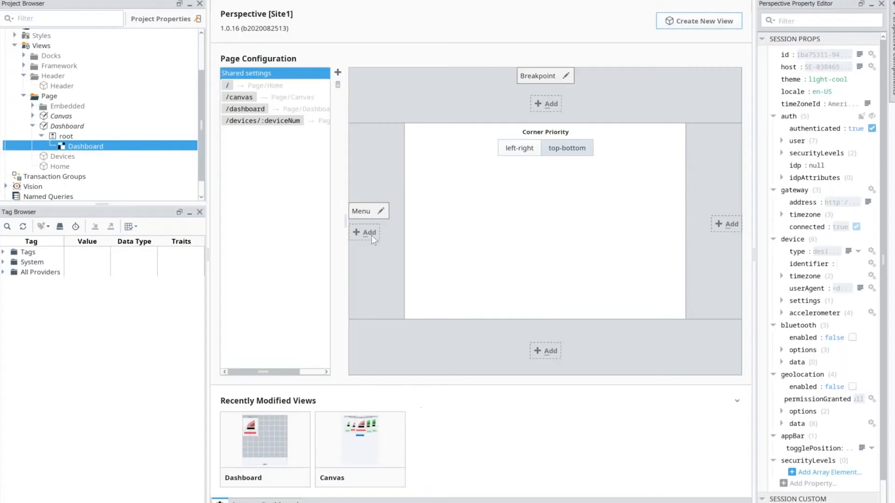
- Save the changes to the Site1 project and open the Site_Template project in its place
{"action": "scroll", "coordinate": [135, 122], "scroll_direction": "up", "scroll_amount": 2}
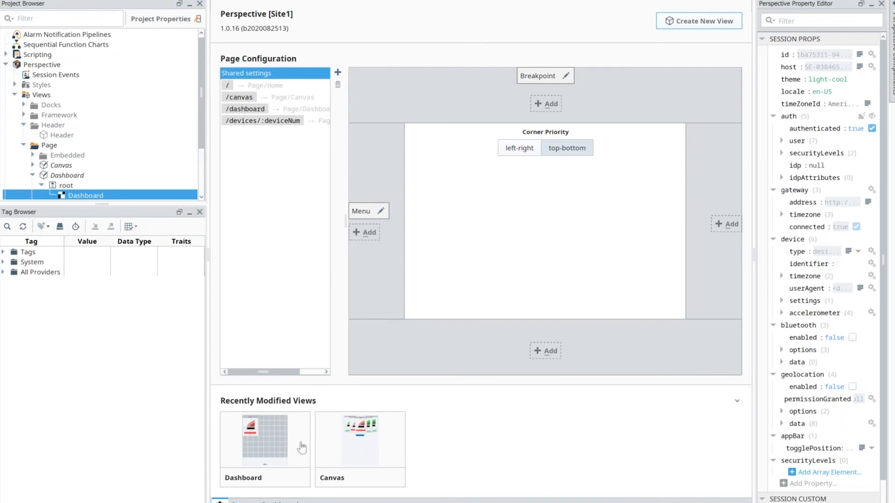
{"action": "scroll", "coordinate": [54, 142], "scroll_direction": "down", "scroll_amount": 1}
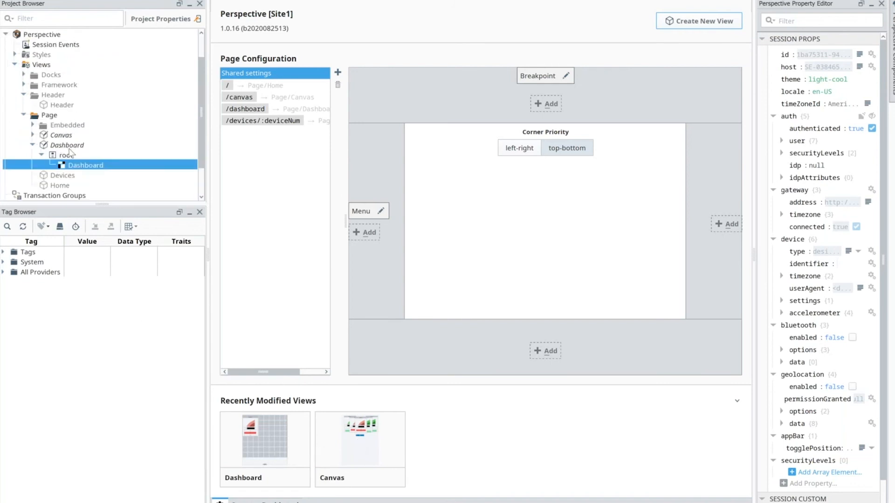
{"action": "mouse_move", "coordinate": [56, 147]}
{"action": "left_click", "coordinate": [10, 0]}
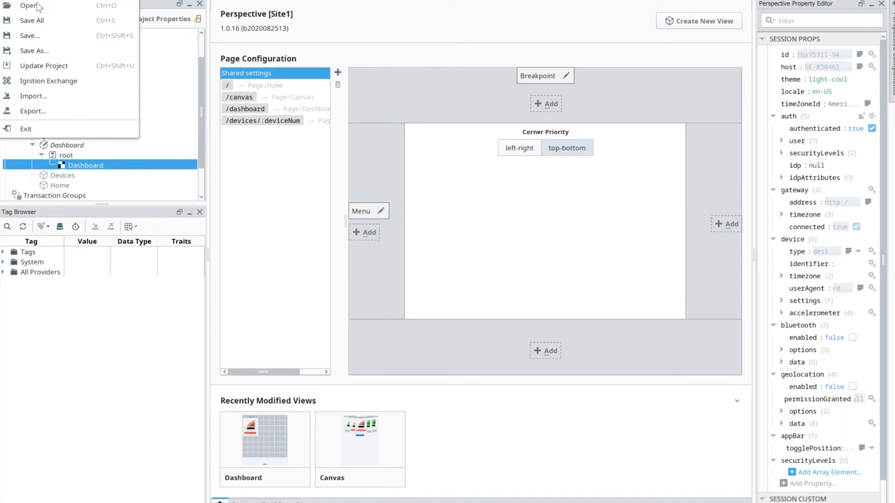
{"action": "left_click", "coordinate": [37, 5]}
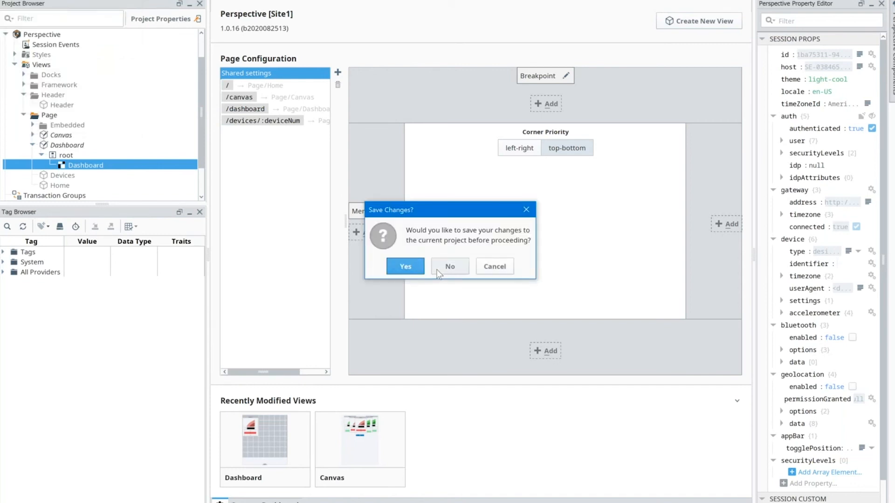
{"action": "left_click", "coordinate": [405, 266]}
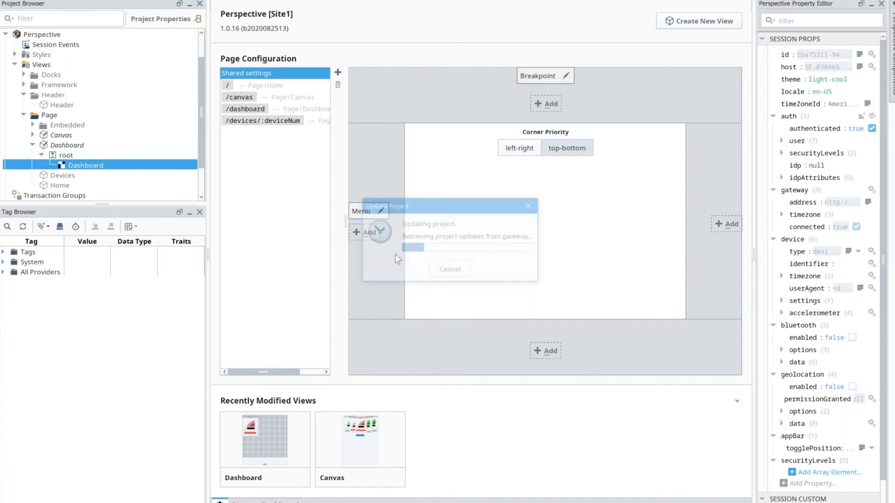
{"action": "left_click", "coordinate": [642, 224]}
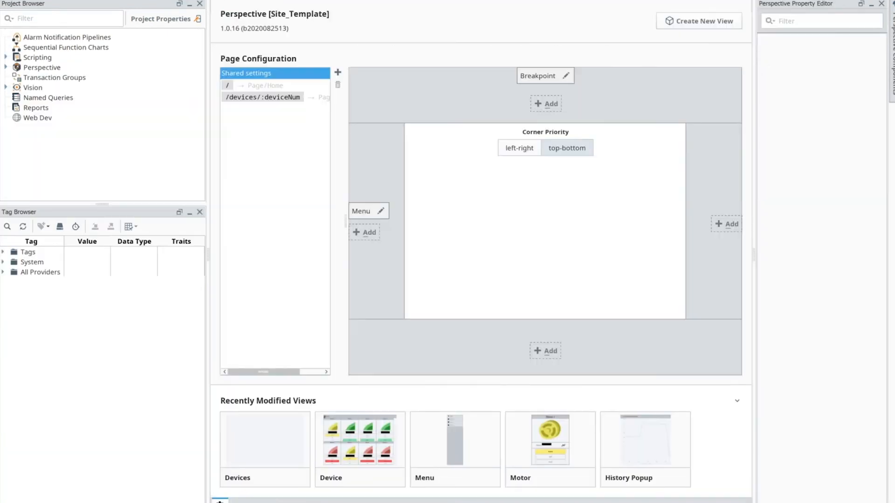
- Open the Motor view and examine the font size and assigned style classes of its title label
{"action": "left_click", "coordinate": [572, 442]}
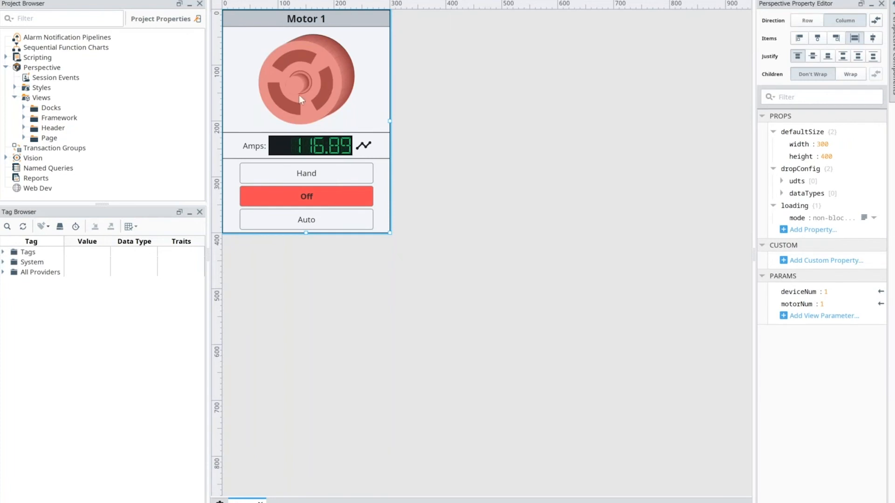
{"action": "left_click", "coordinate": [344, 22]}
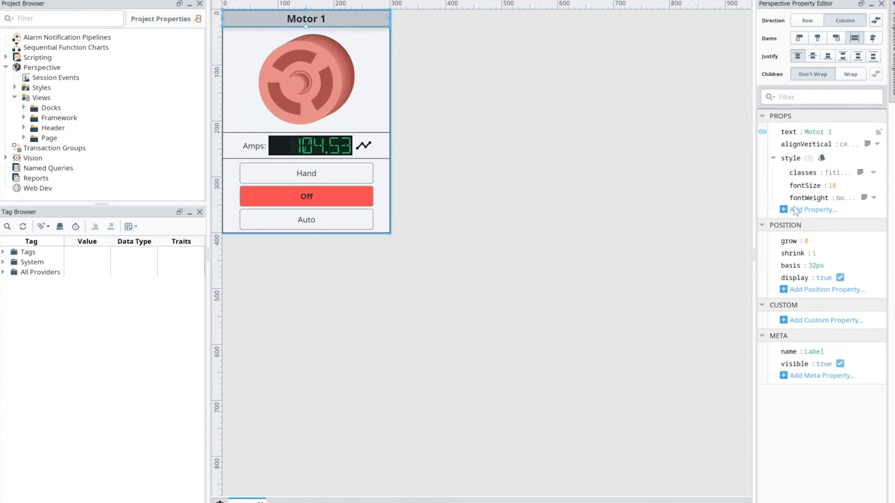
{"action": "left_click", "coordinate": [830, 186]}
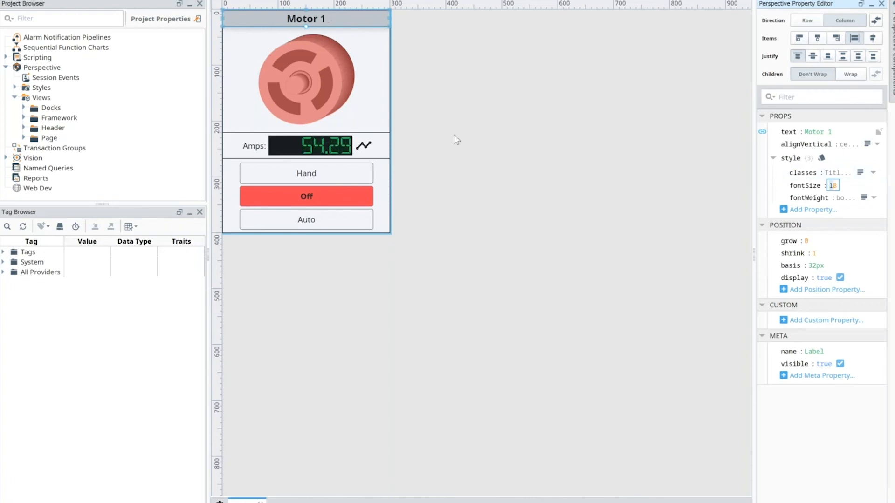
{"action": "left_click", "coordinate": [860, 173]}
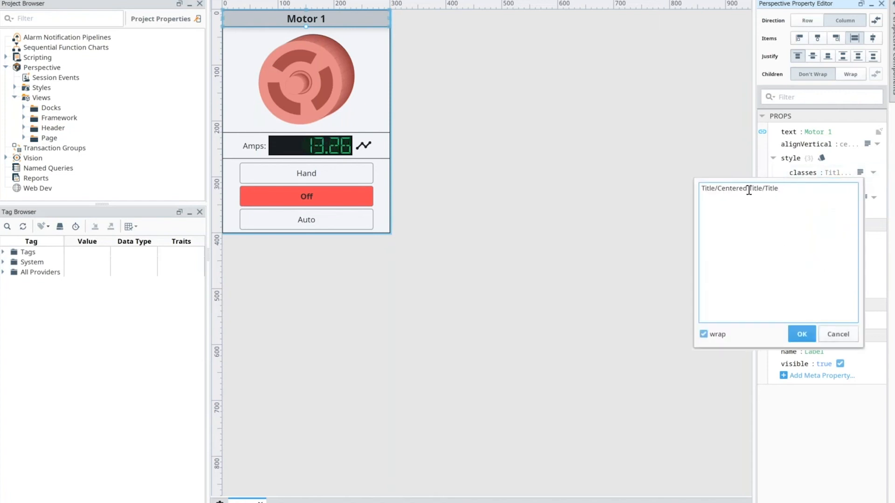
{"action": "left_click", "coordinate": [839, 335]}
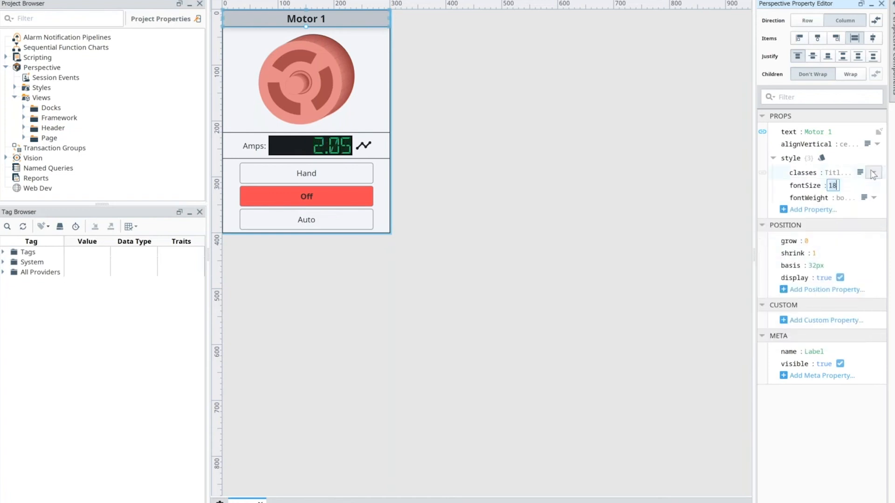
{"action": "left_click", "coordinate": [874, 173]}
{"action": "scroll", "coordinate": [819, 209], "scroll_direction": "down", "scroll_amount": 5}
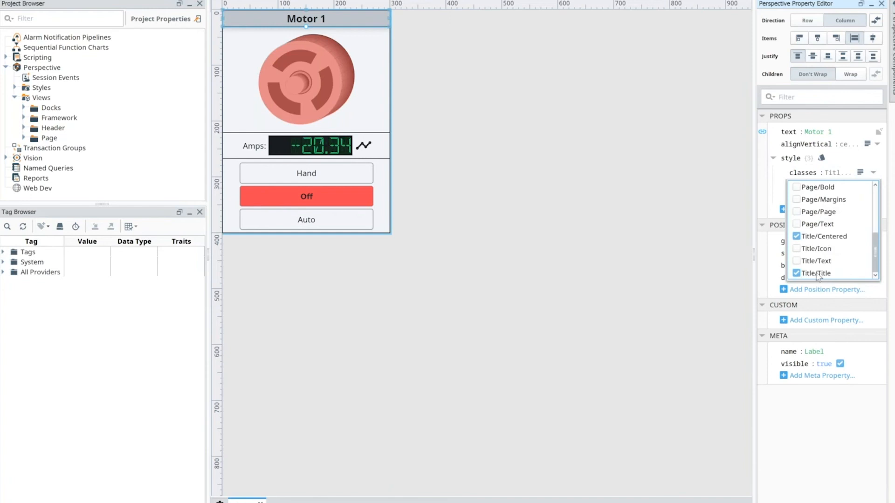
{"action": "left_click", "coordinate": [605, 203]}
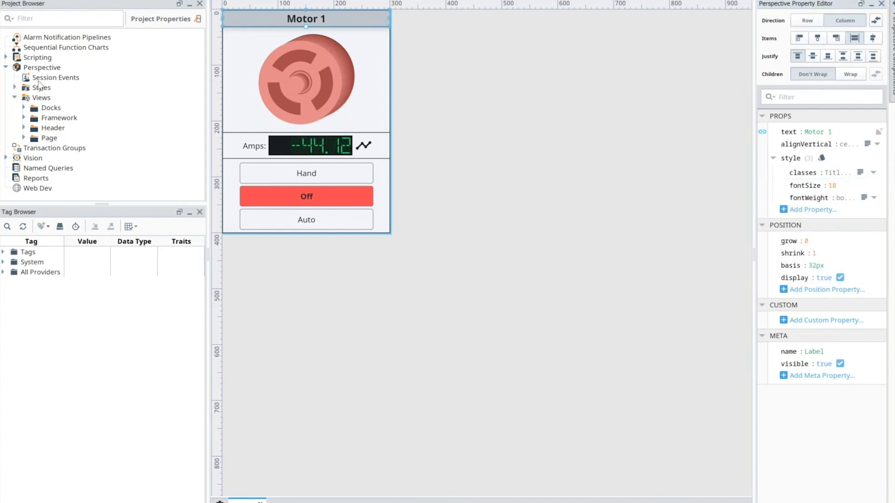
- Open the Title style class in the Title styles folder, examine its background color variable, and close it without changes
{"action": "left_click", "coordinate": [14, 87]}
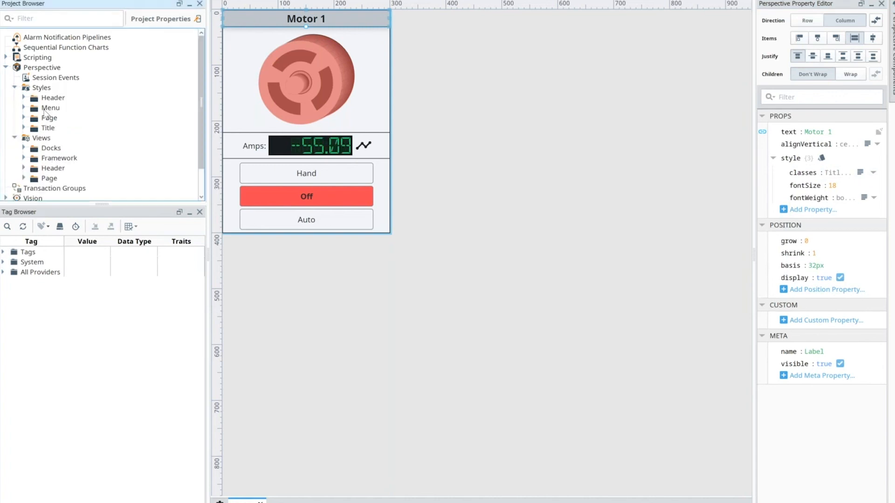
{"action": "left_click", "coordinate": [24, 127]}
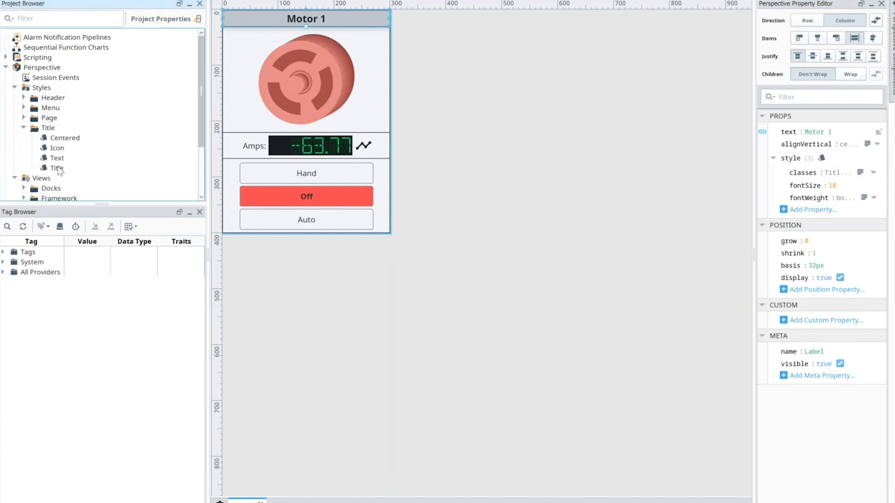
{"action": "left_click", "coordinate": [58, 169]}
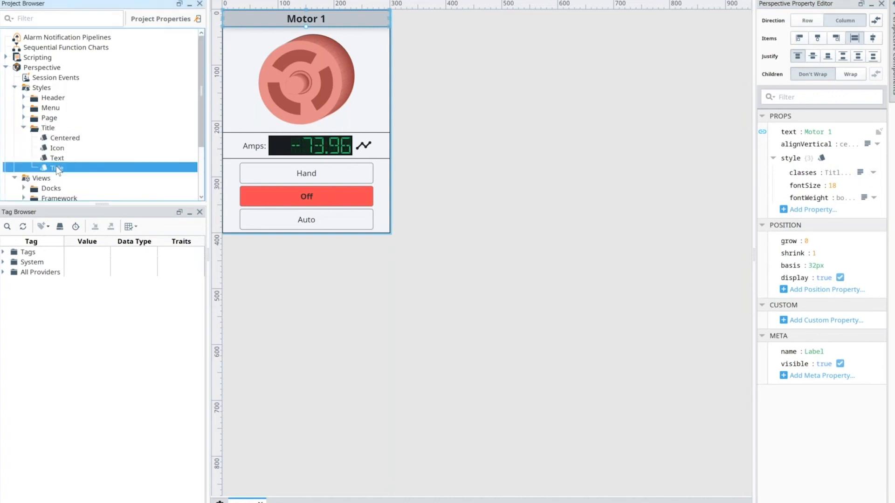
{"action": "double_click", "coordinate": [58, 169]}
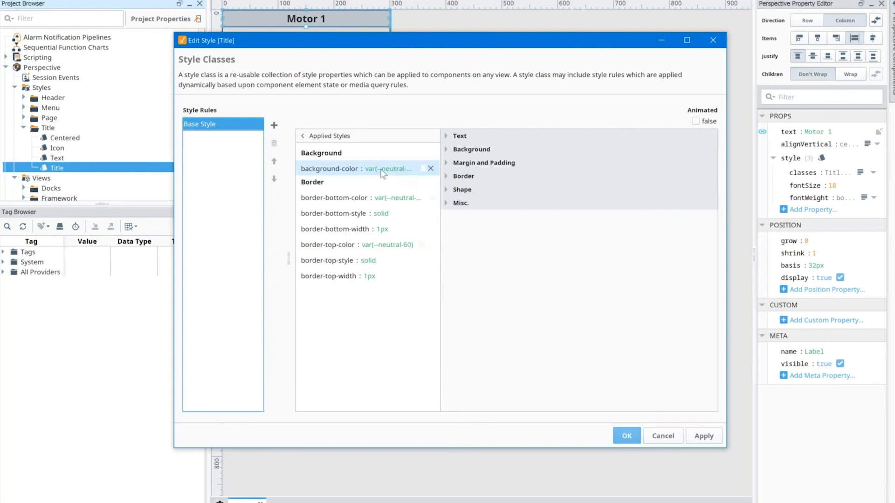
{"action": "left_click", "coordinate": [395, 173]}
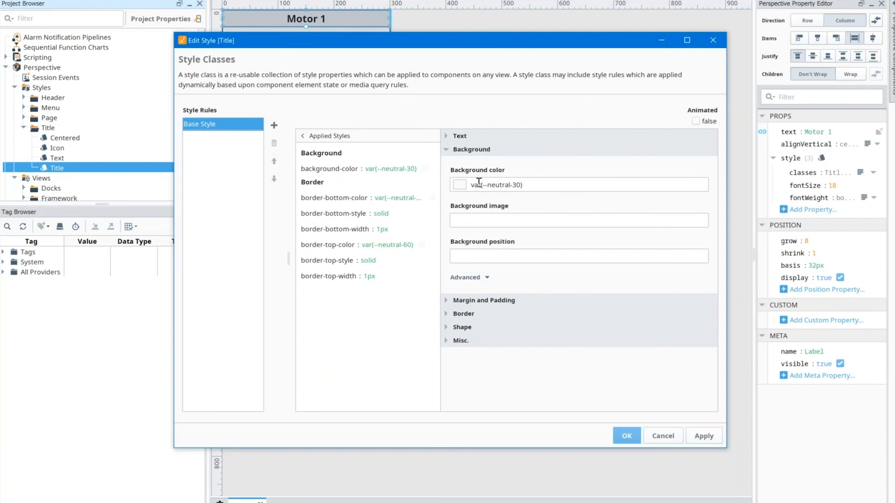
{"action": "left_click_drag", "start_coordinate": [524, 185], "coordinate": [469, 187]}
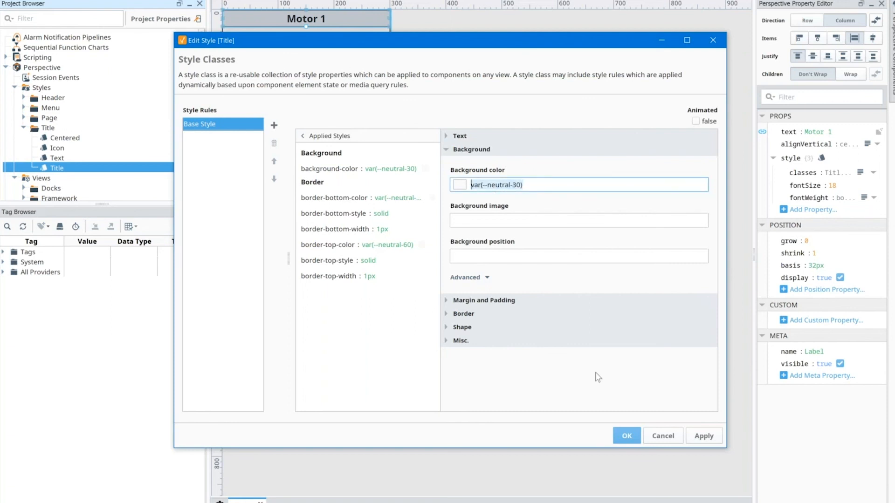
{"action": "left_click", "coordinate": [657, 439]}
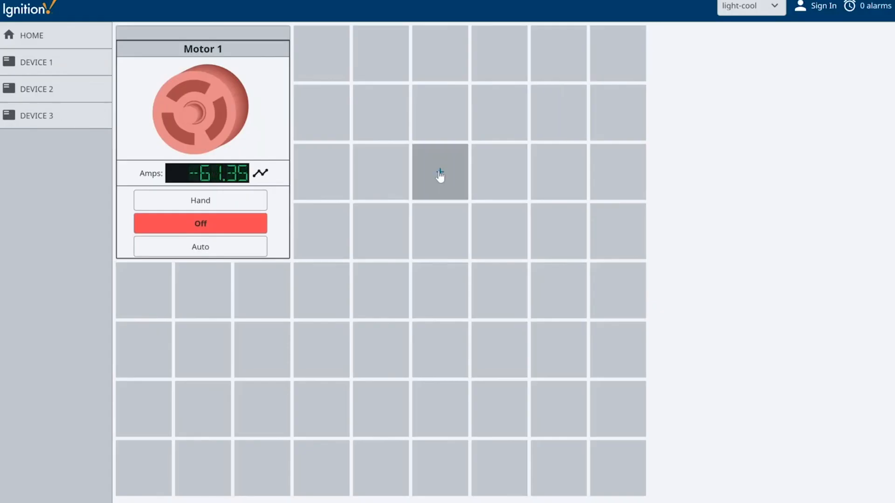
- Show the Device 1 page in the running Perspective session and switch its theme to dark, to light, and back to dark
{"action": "left_click", "coordinate": [45, 65]}
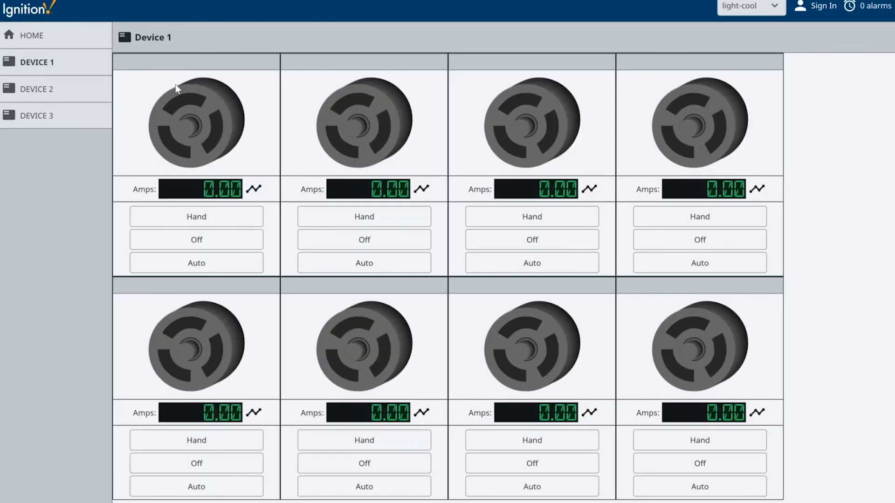
{"action": "left_click", "coordinate": [771, 7]}
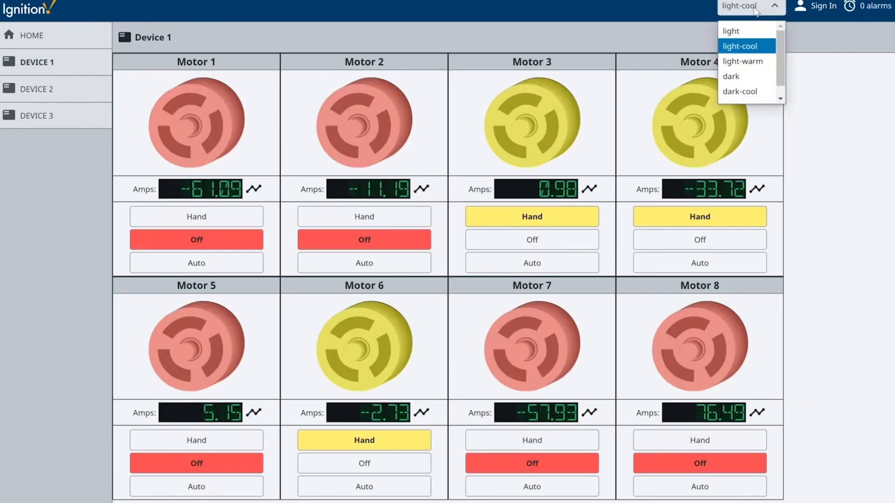
{"action": "left_click", "coordinate": [732, 77]}
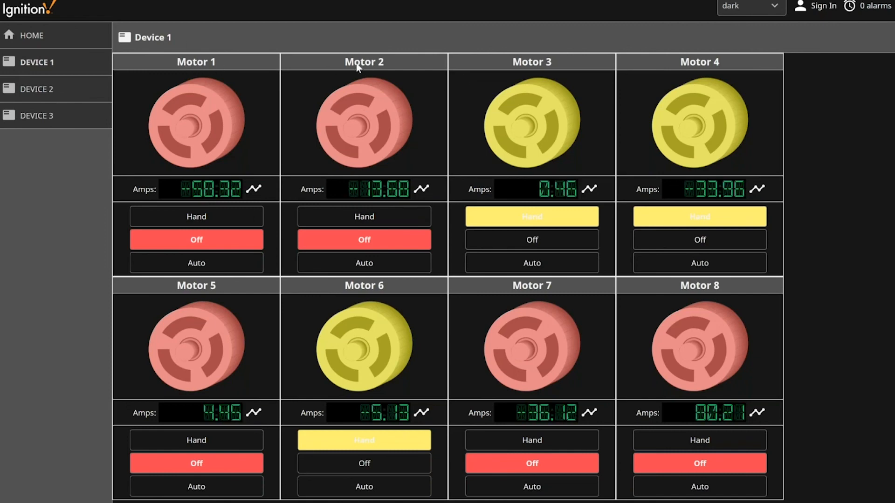
{"action": "left_click", "coordinate": [774, 7]}
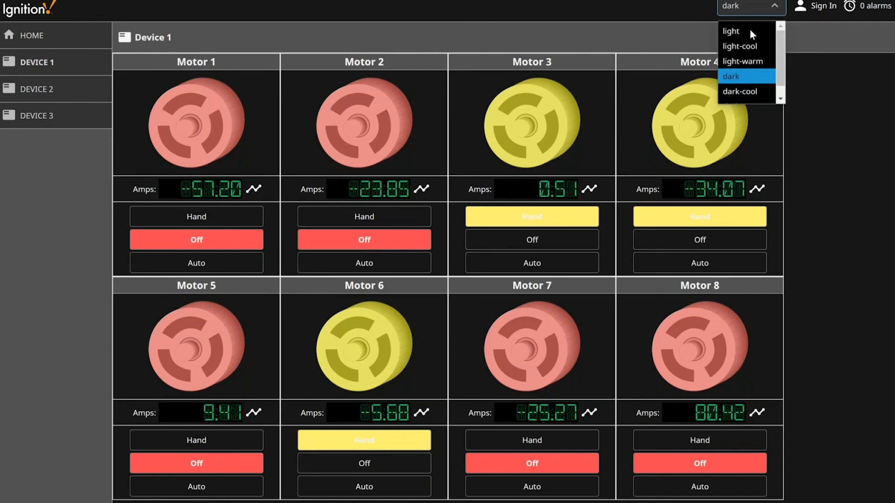
{"action": "left_click", "coordinate": [747, 30]}
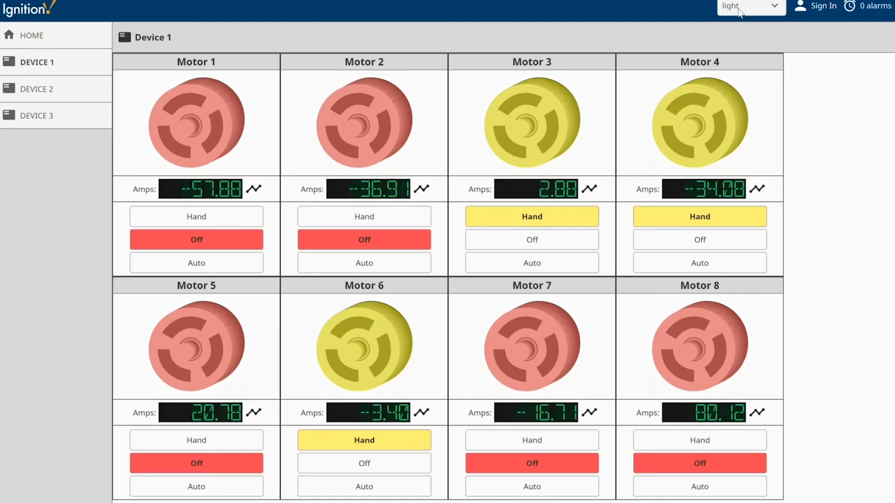
{"action": "left_click", "coordinate": [736, 6]}
{"action": "left_click", "coordinate": [733, 76]}
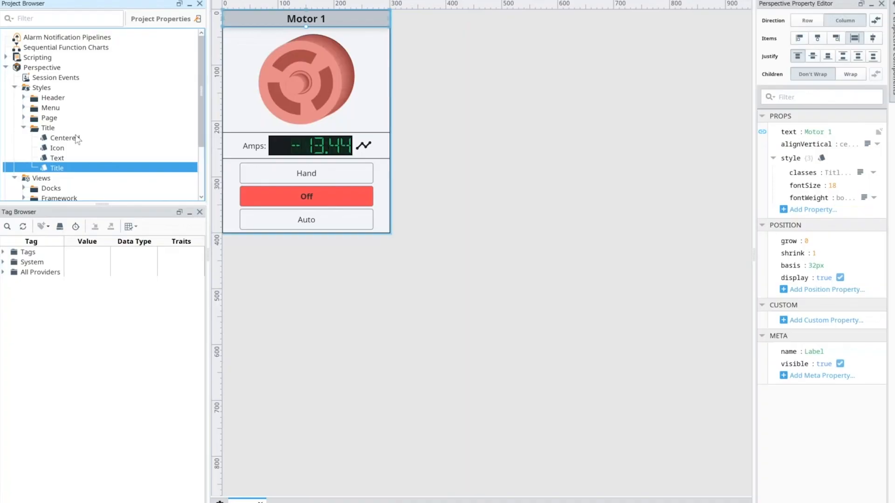
- In the Designer, look through the Page styles folder and open the Motor view under Page/Embedded
{"action": "scroll", "coordinate": [27, 153], "scroll_direction": "down", "scroll_amount": 3}
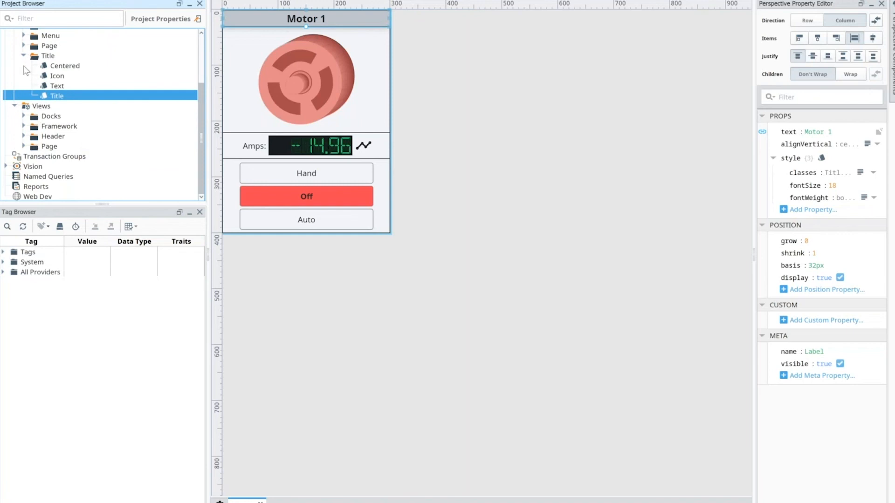
{"action": "scroll", "coordinate": [25, 74], "scroll_direction": "up", "scroll_amount": 1}
{"action": "left_click", "coordinate": [23, 75]}
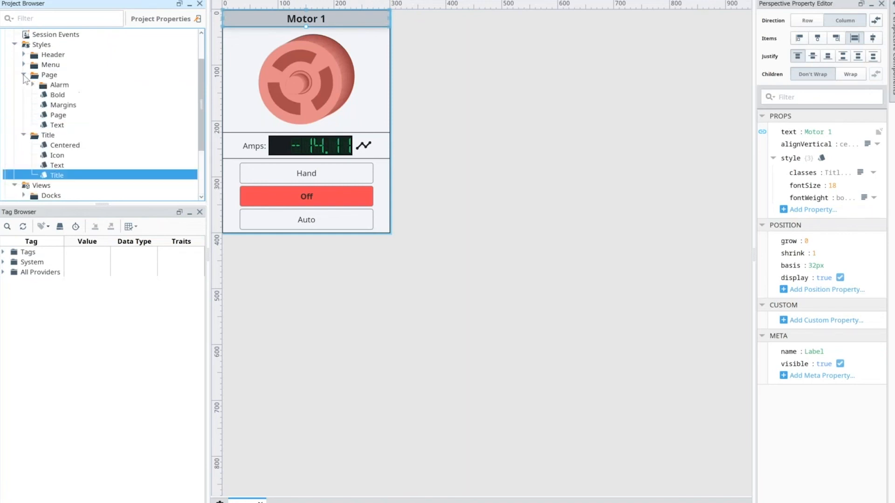
{"action": "left_click", "coordinate": [23, 75]}
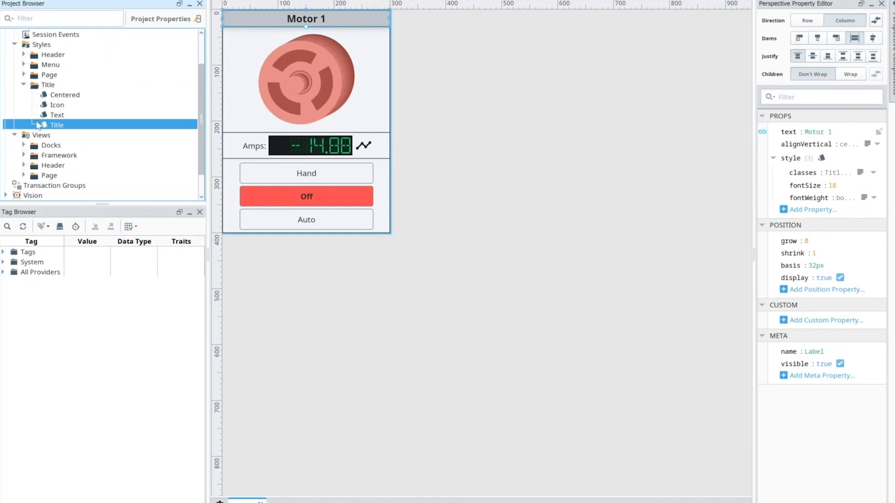
{"action": "left_click", "coordinate": [23, 175]}
{"action": "scroll", "coordinate": [46, 140], "scroll_direction": "down", "scroll_amount": 3}
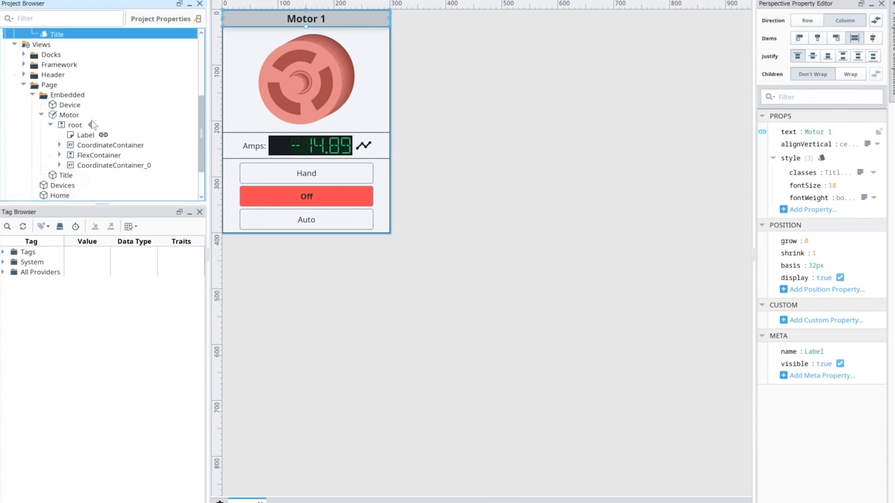
{"action": "left_click", "coordinate": [66, 116]}
{"action": "double_click", "coordinate": [66, 116]}
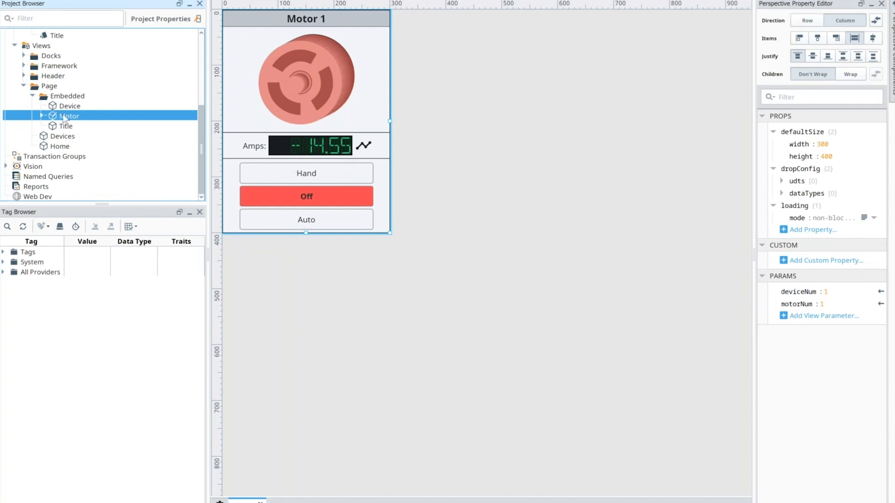
{"action": "mouse_move", "coordinate": [68, 120]}
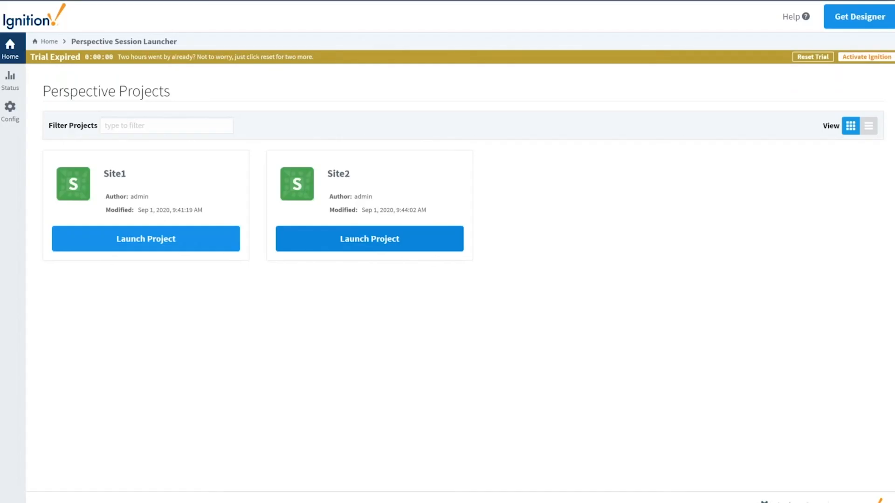
- Reset the gateway trial, switch to the Designer, and open the Site1 project without saving changes to the current project
{"action": "left_click", "coordinate": [819, 58]}
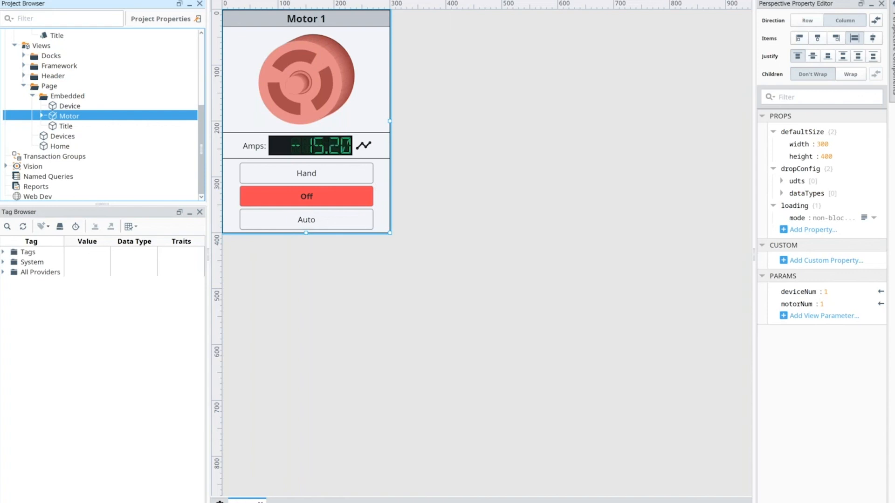
{"action": "left_click", "coordinate": [8, 0]}
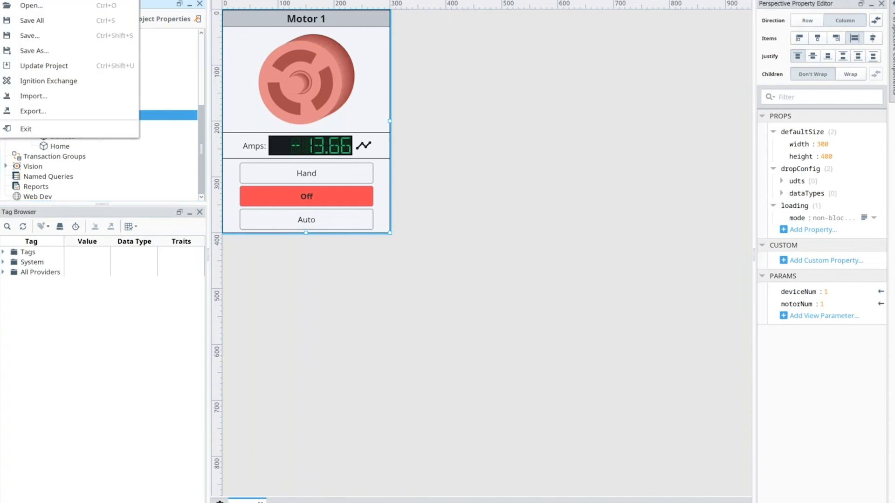
{"action": "left_click", "coordinate": [15, 6]}
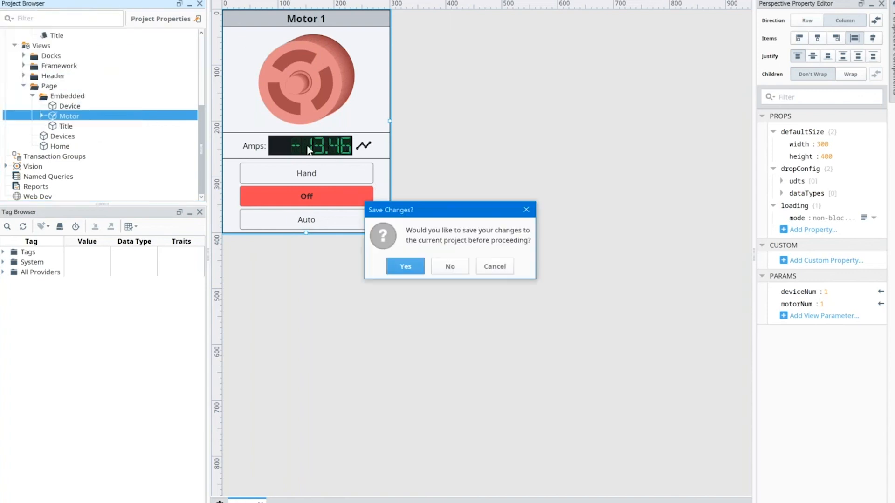
{"action": "left_click", "coordinate": [450, 266]}
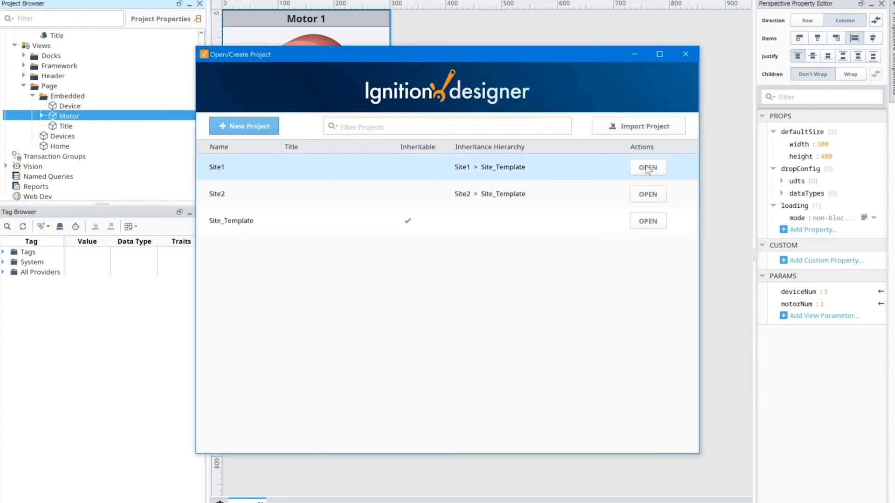
{"action": "left_click", "coordinate": [649, 169]}
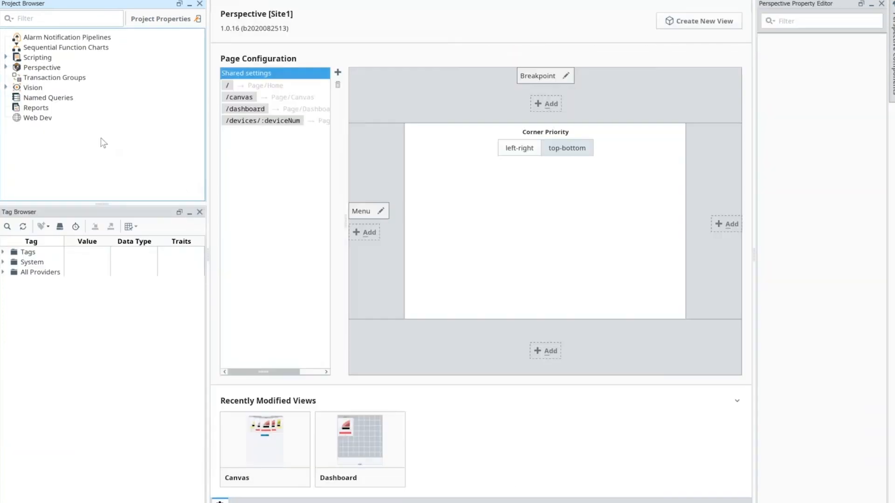
- Override the inherited Motor view under Page/Embedded in the Site1 project's Perspective views
{"action": "left_click", "coordinate": [6, 68]}
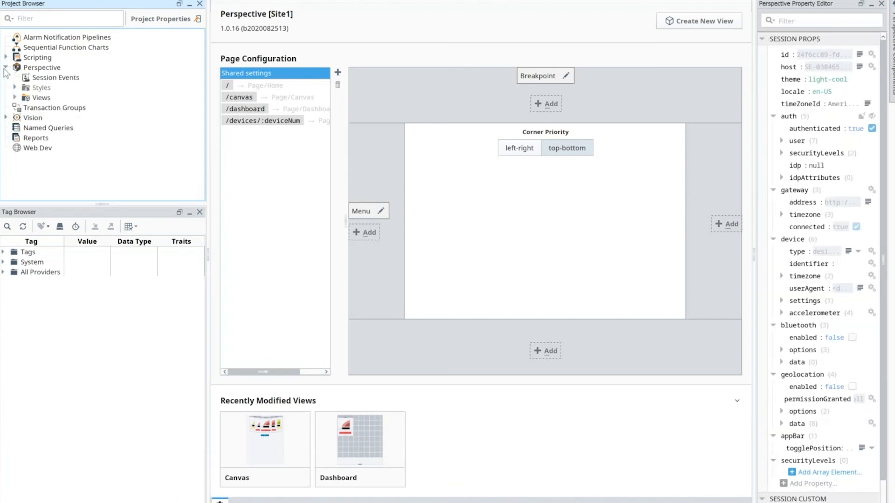
{"action": "left_click", "coordinate": [15, 98]}
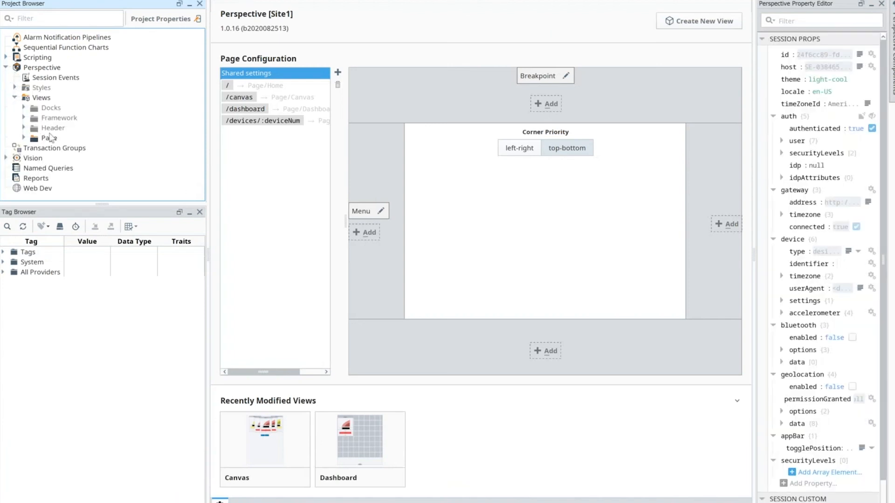
{"action": "left_click", "coordinate": [24, 138]}
{"action": "scroll", "coordinate": [43, 142], "scroll_direction": "down", "scroll_amount": 2}
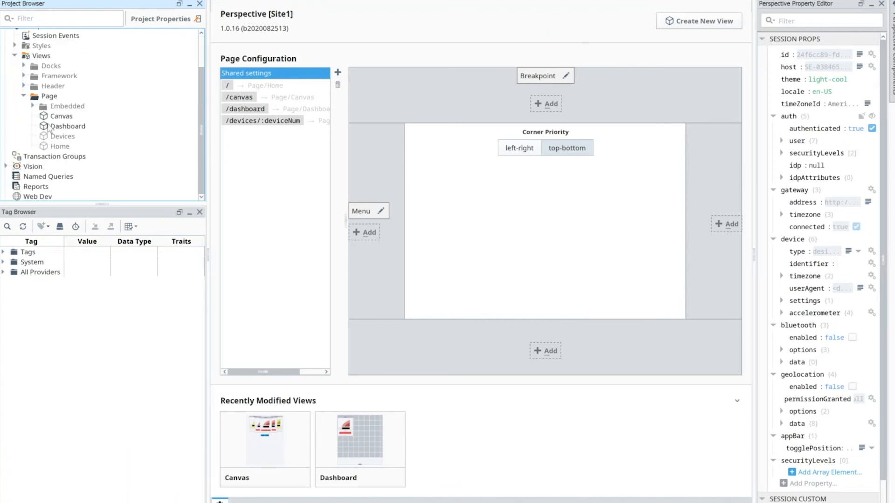
{"action": "left_click", "coordinate": [33, 107]}
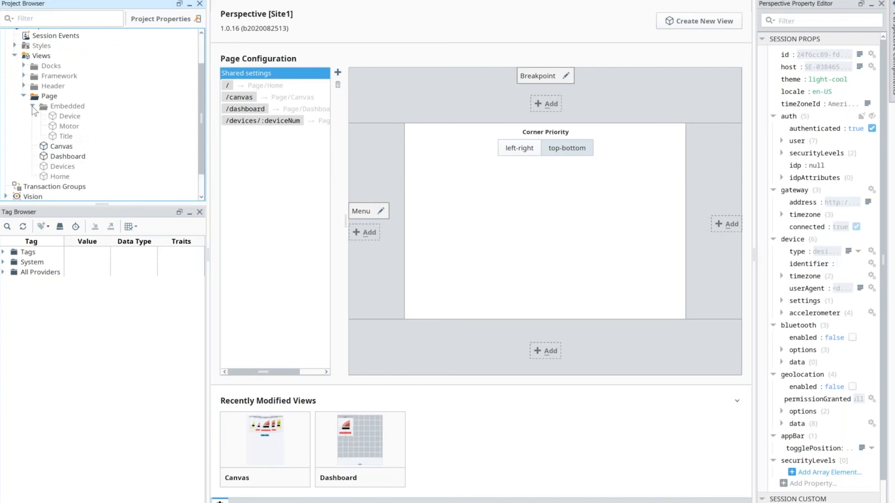
{"action": "right_click", "coordinate": [64, 127]}
{"action": "left_click", "coordinate": [104, 139]}
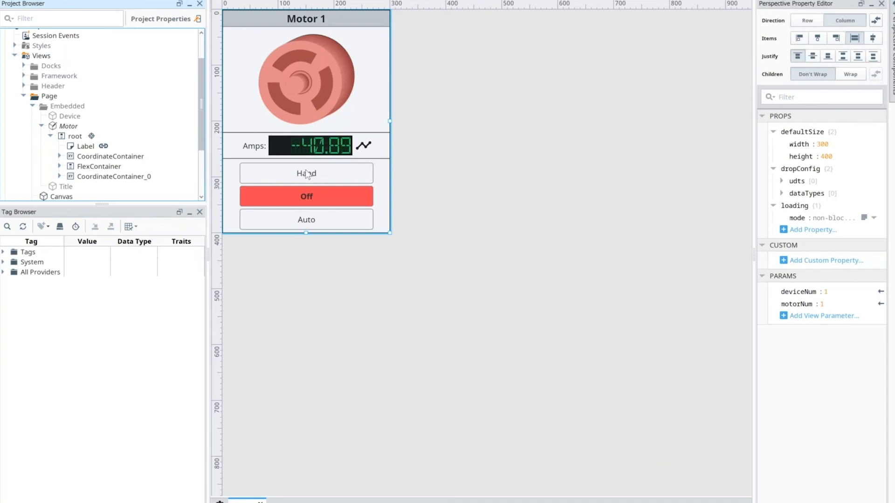
- Shrink the container holding the motor graphic in the Motor view to a basis of about 123px
{"action": "left_click", "coordinate": [315, 54]}
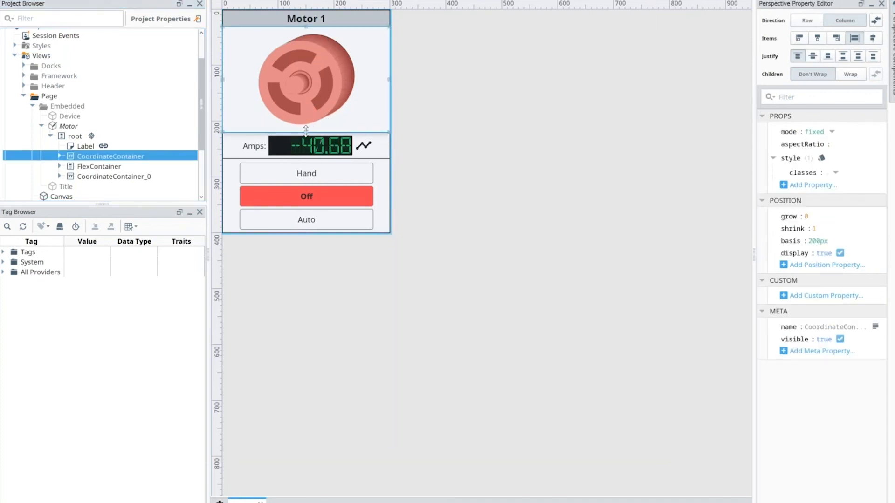
{"action": "left_click_drag", "start_coordinate": [306, 130], "coordinate": [306, 96]}
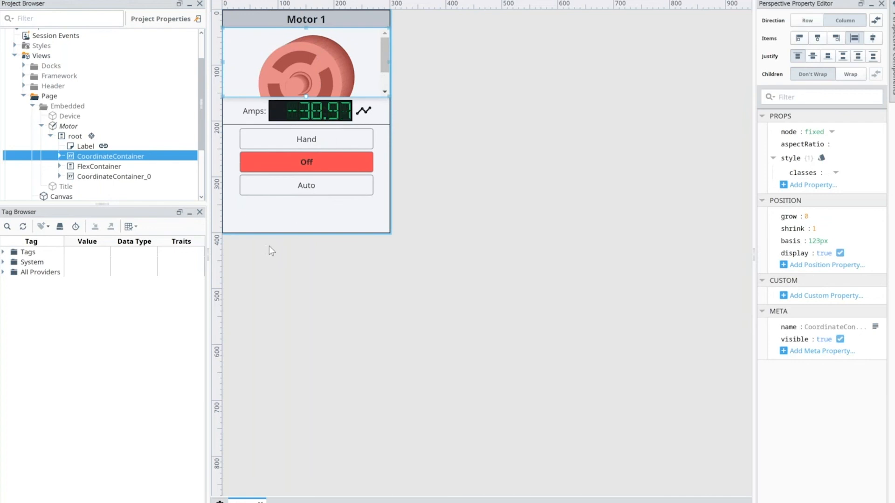